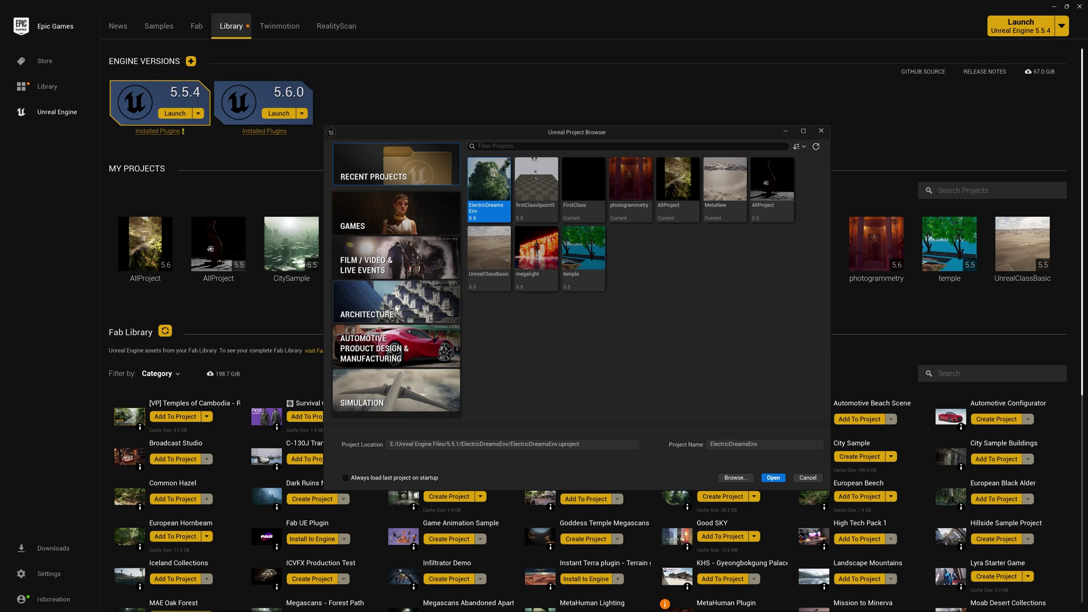
# - Create a blank Games project named tutorial, keeping the Blueprint, Desktop and Maximum quality defaults
pyautogui.click(418, 223)
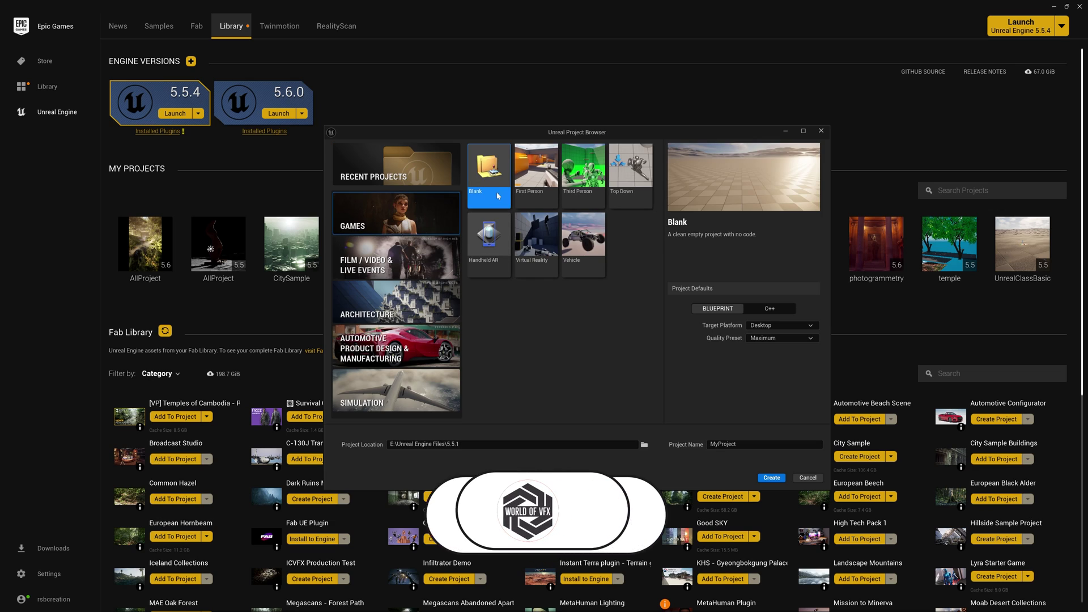
pyautogui.click(415, 274)
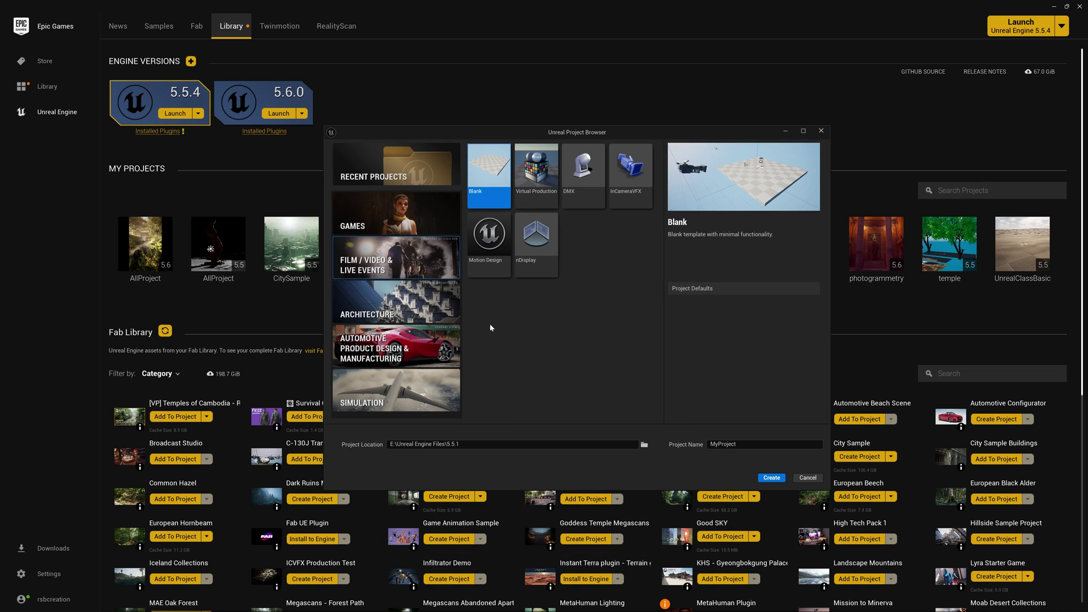
pyautogui.click(396, 215)
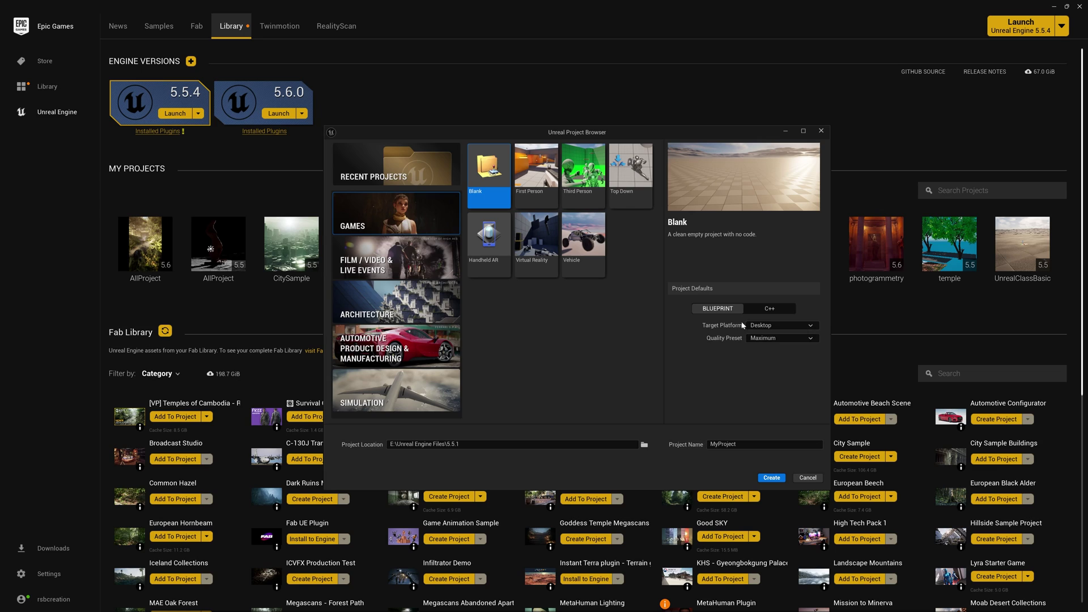
pyautogui.click(766, 338)
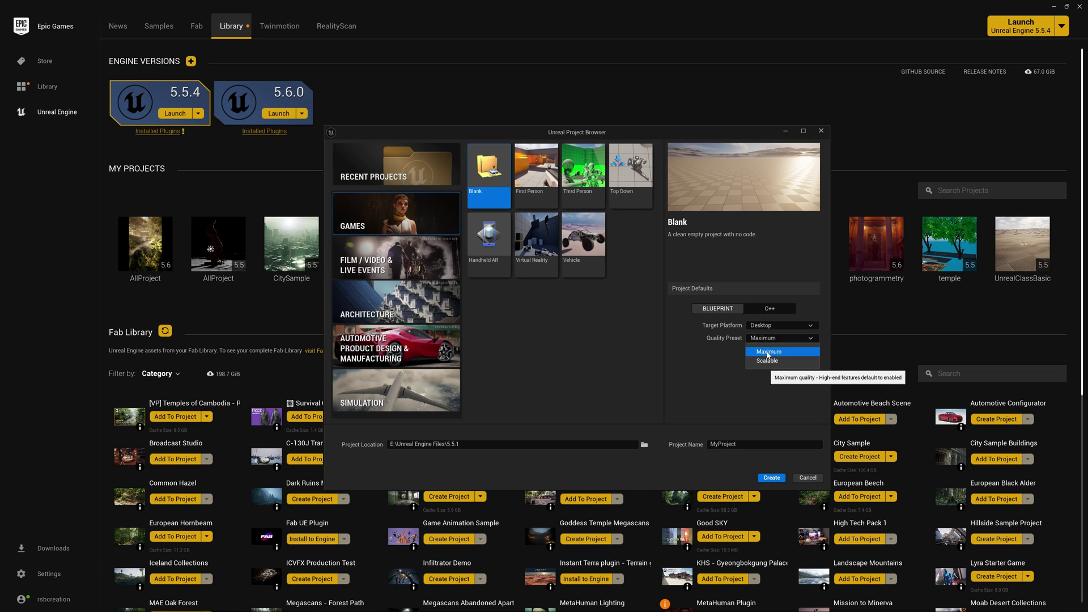
pyautogui.click(713, 391)
pyautogui.click(748, 444)
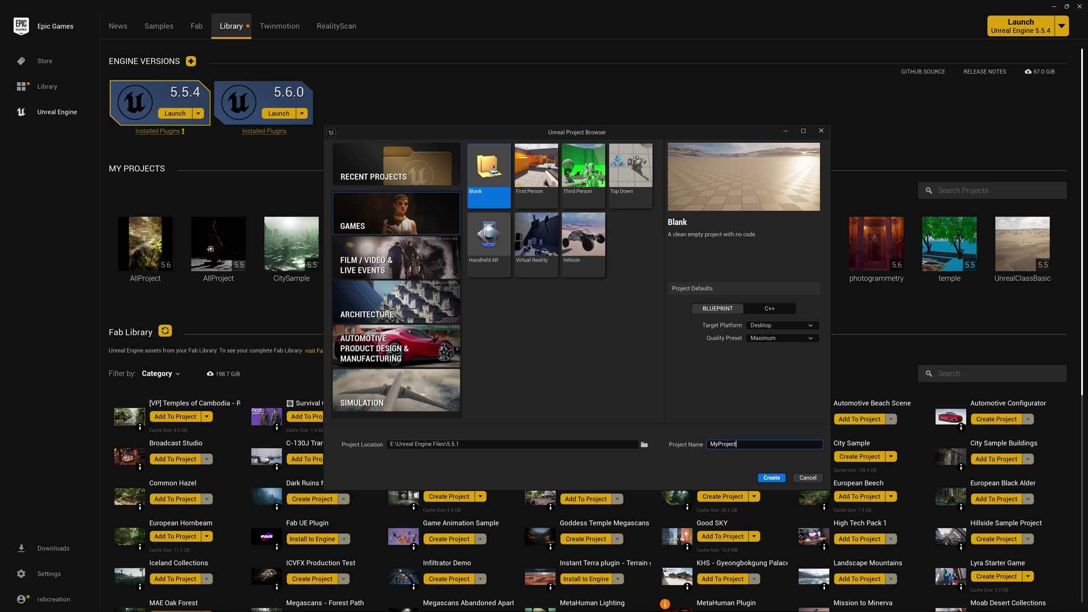
pyautogui.write('tutorial')
pyautogui.click(772, 478)
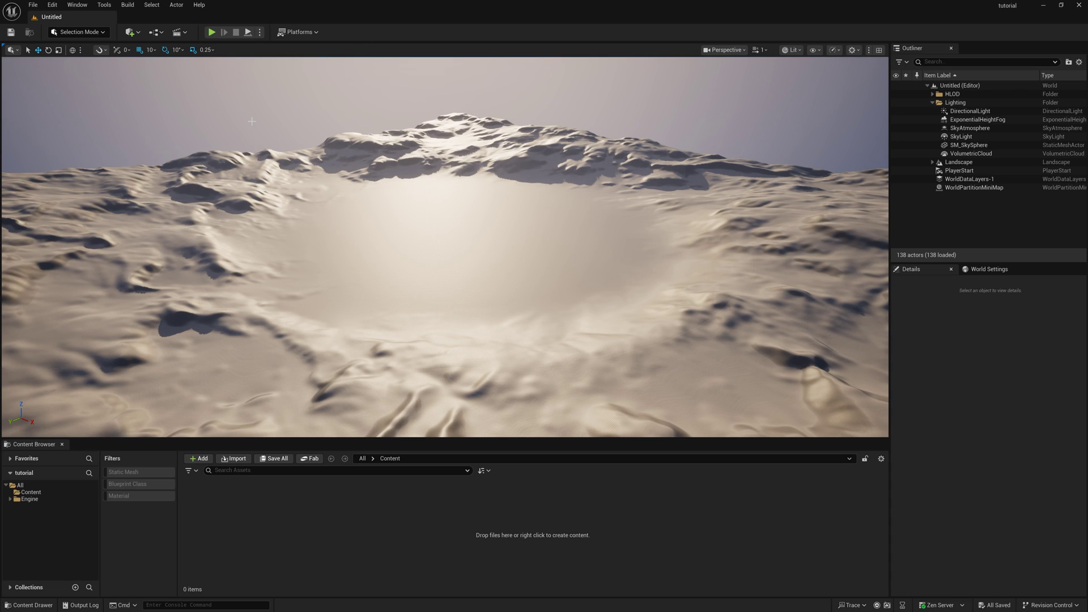
# - Enable the Water, Water Extras and WaterAdvanced plugins, accepting their experimental status
pyautogui.click(51, 5)
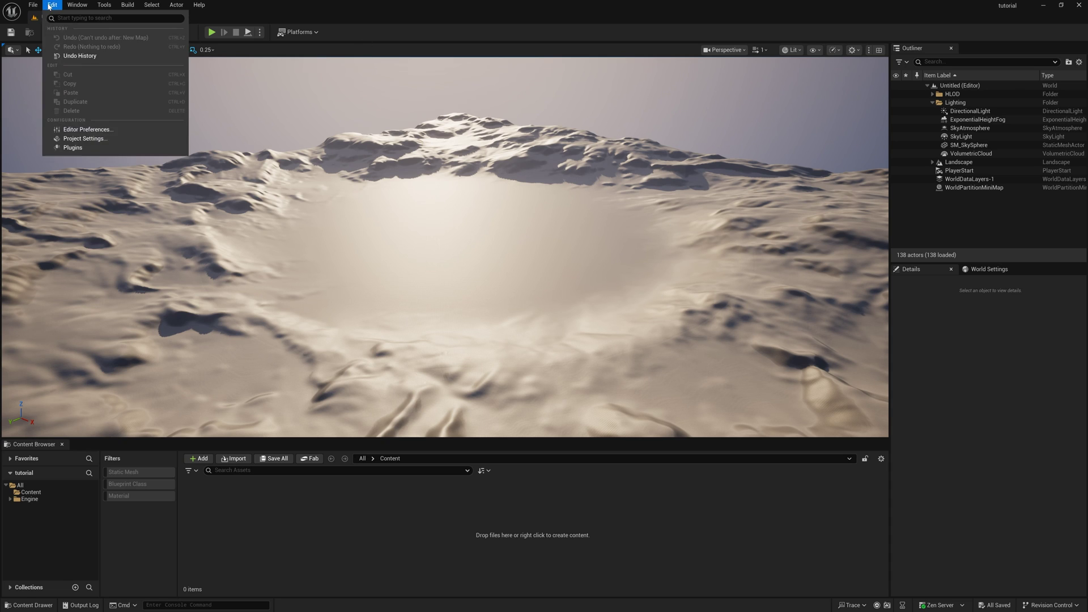
pyautogui.click(72, 147)
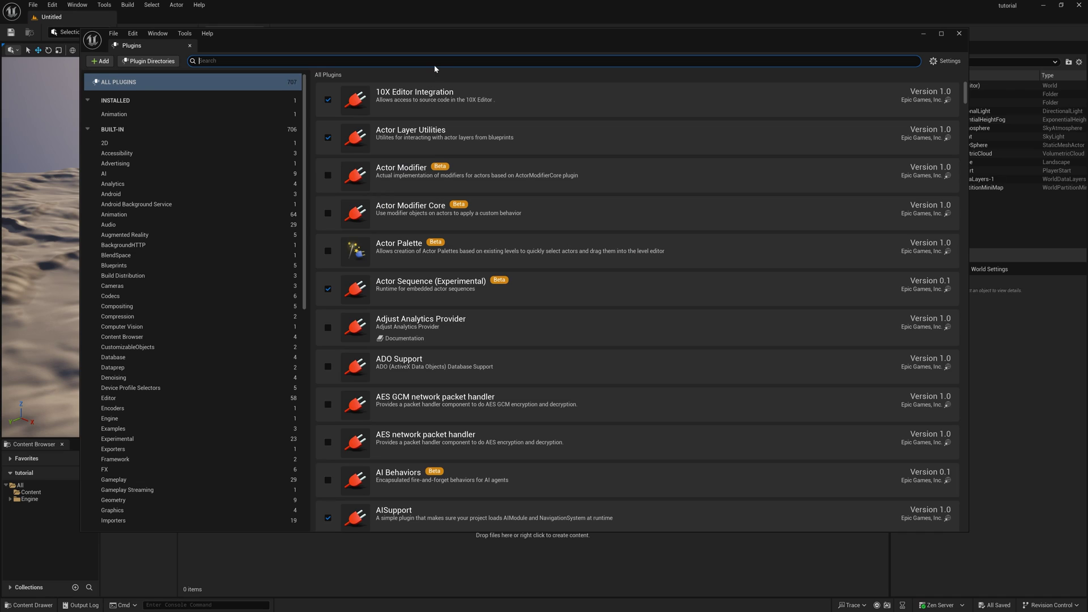
pyautogui.write('water')
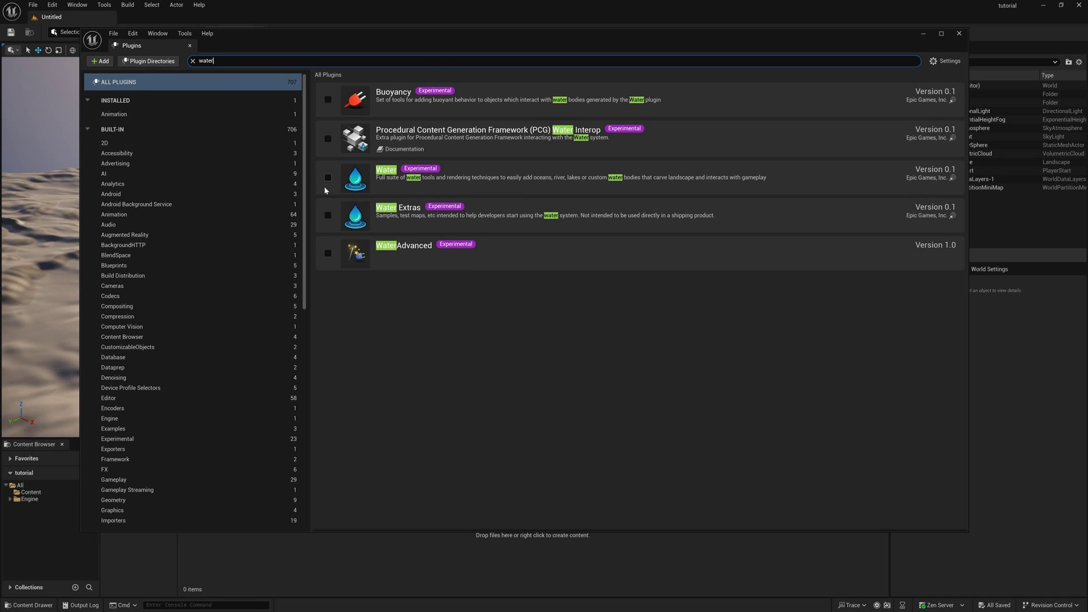
pyautogui.click(327, 178)
pyautogui.click(609, 326)
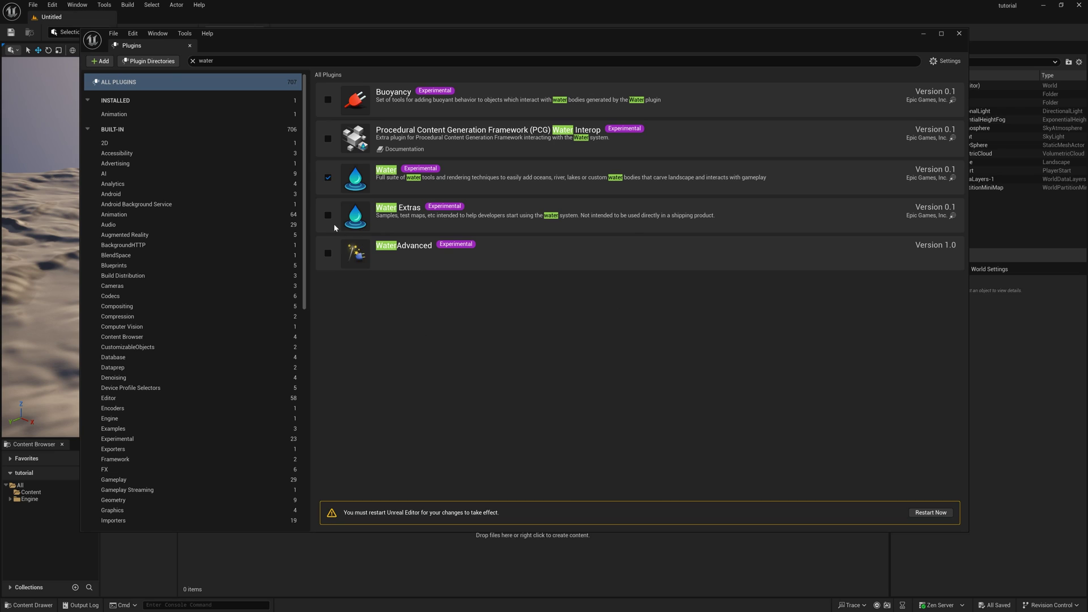
pyautogui.click(332, 223)
pyautogui.click(612, 328)
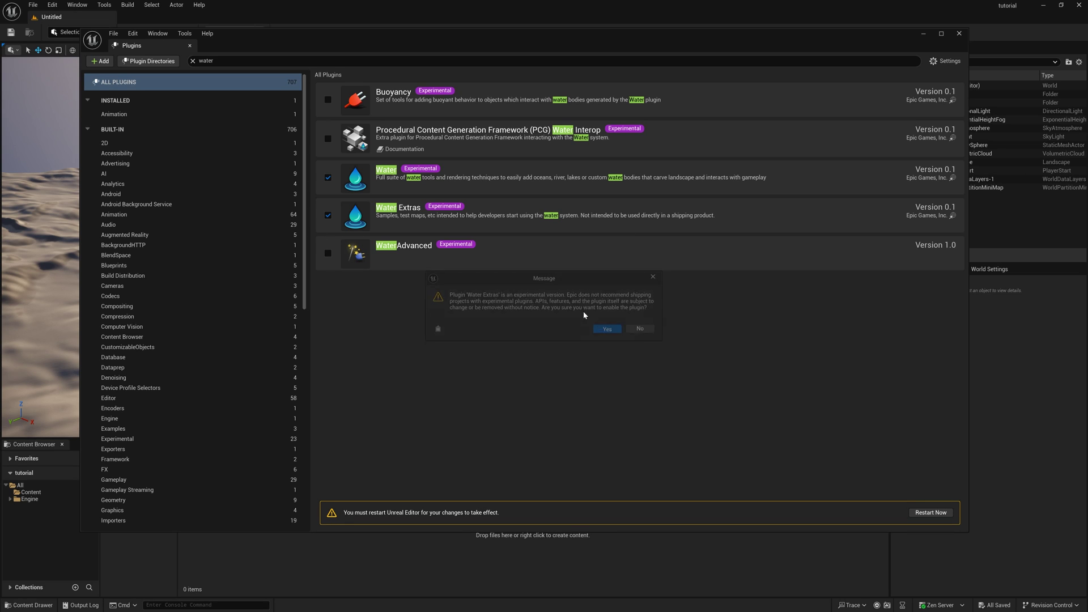
pyautogui.click(328, 253)
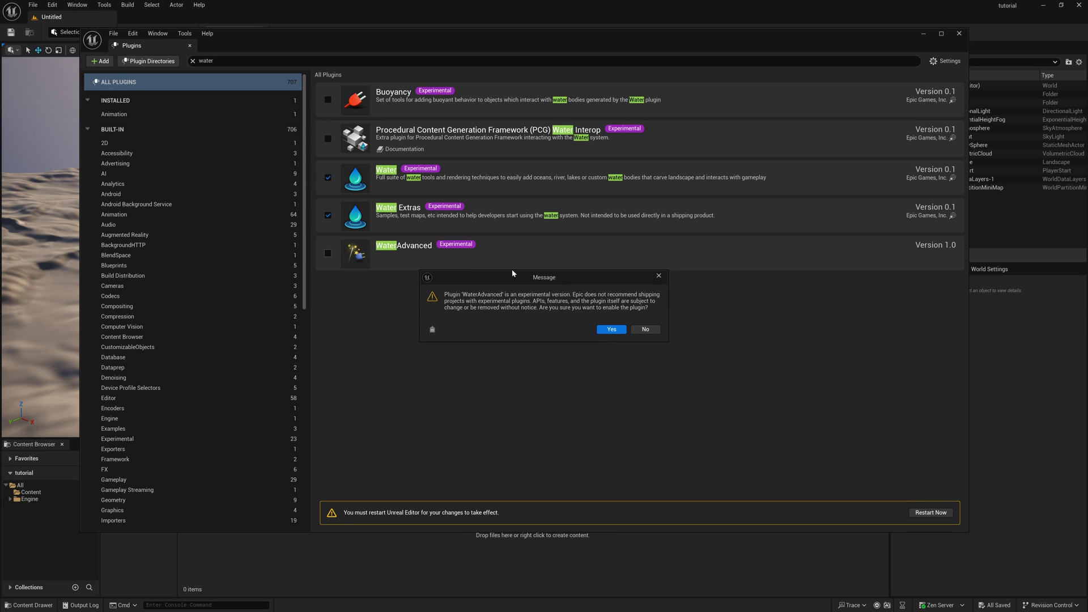
pyautogui.click(611, 328)
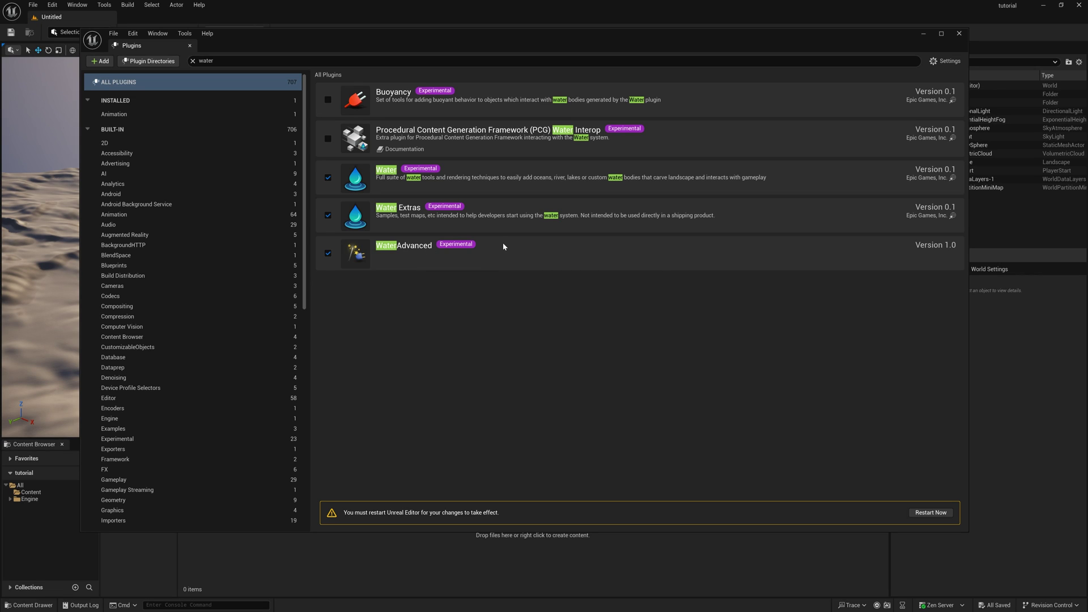
# - Find the movie plugins and enable Movie Render Queue
pyautogui.click(193, 62)
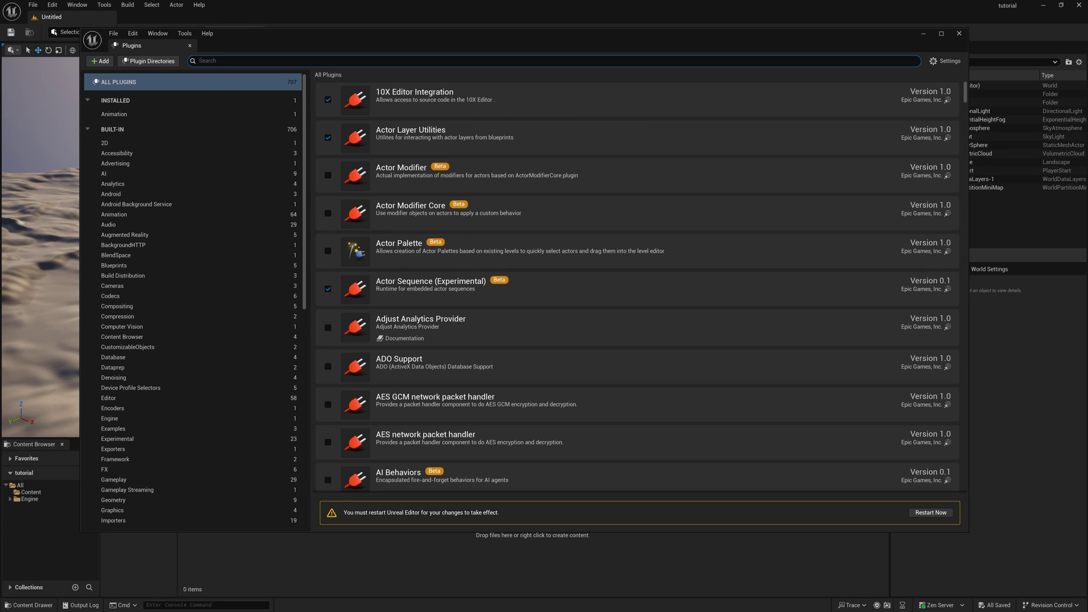
pyautogui.write('moview')
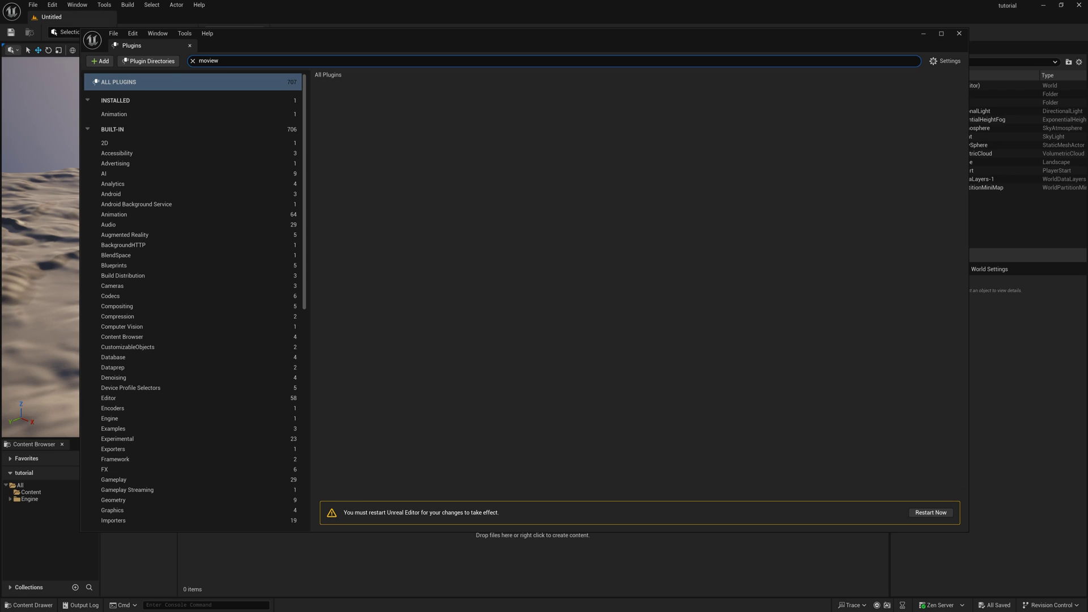
pyautogui.press('BackSpace')
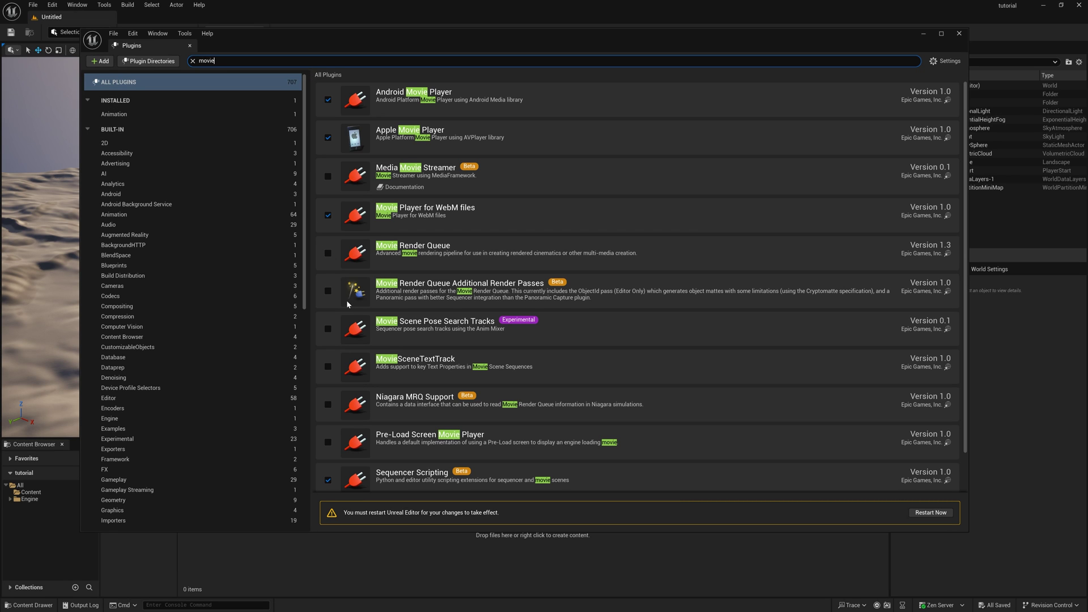
pyautogui.click(328, 253)
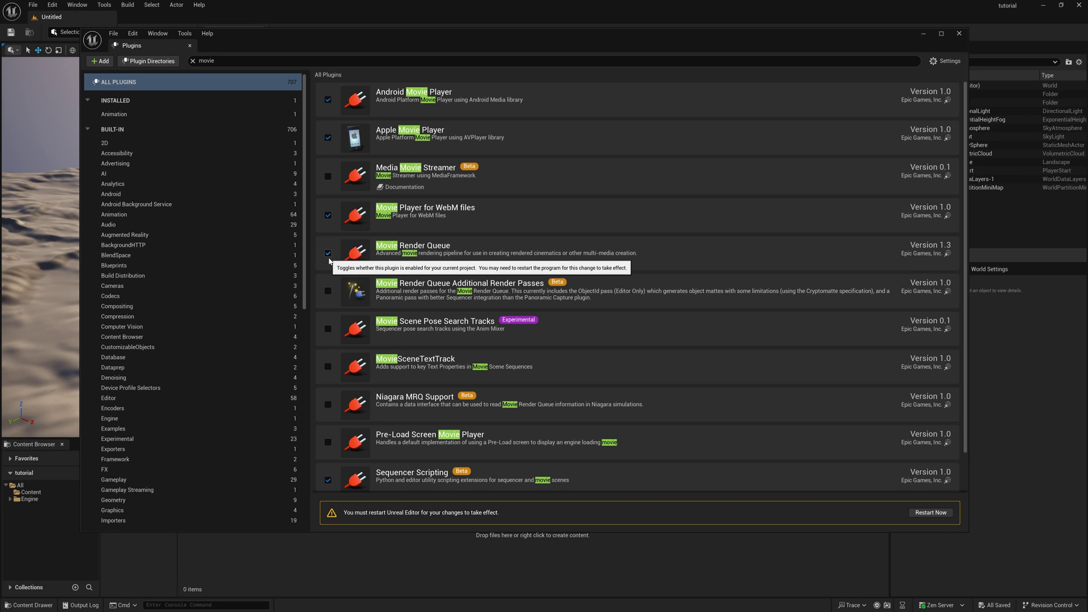
# - Search the plugin list for ocean and close the plugin window
pyautogui.click(193, 60)
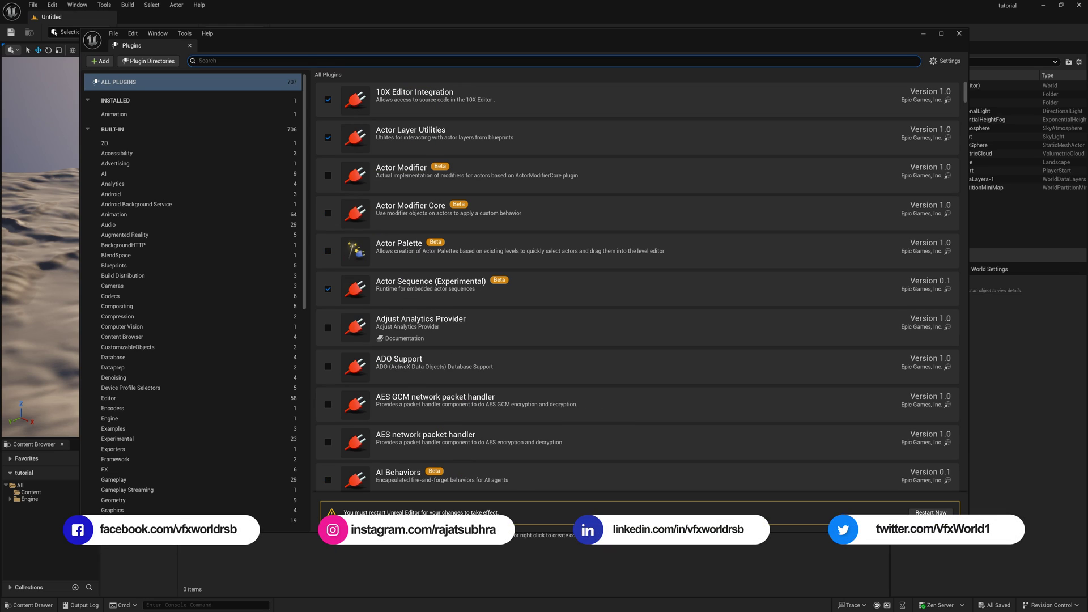
pyautogui.write('ocean')
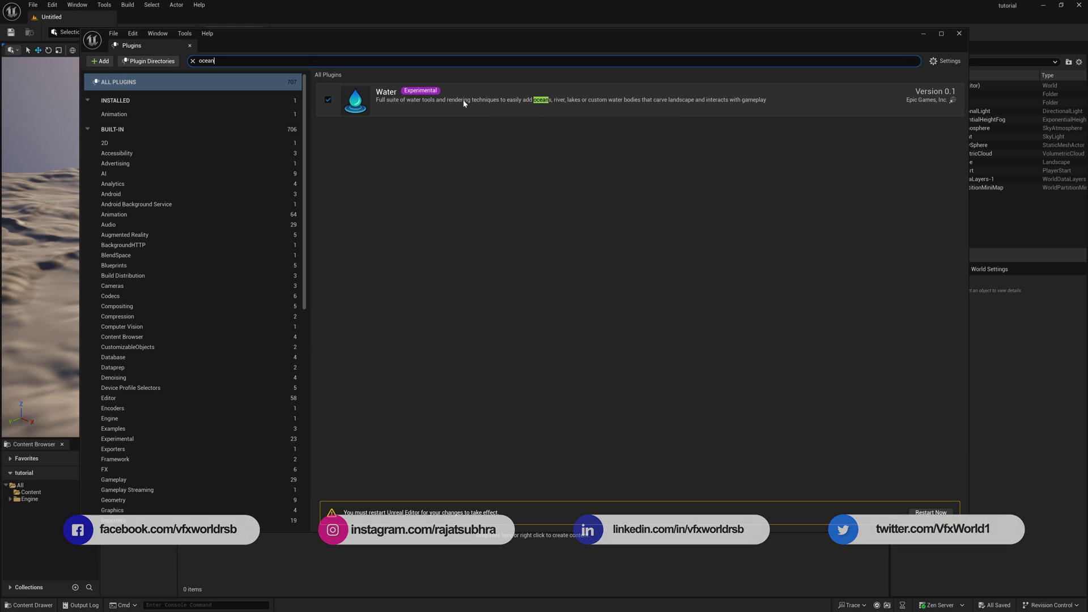
pyautogui.click(959, 34)
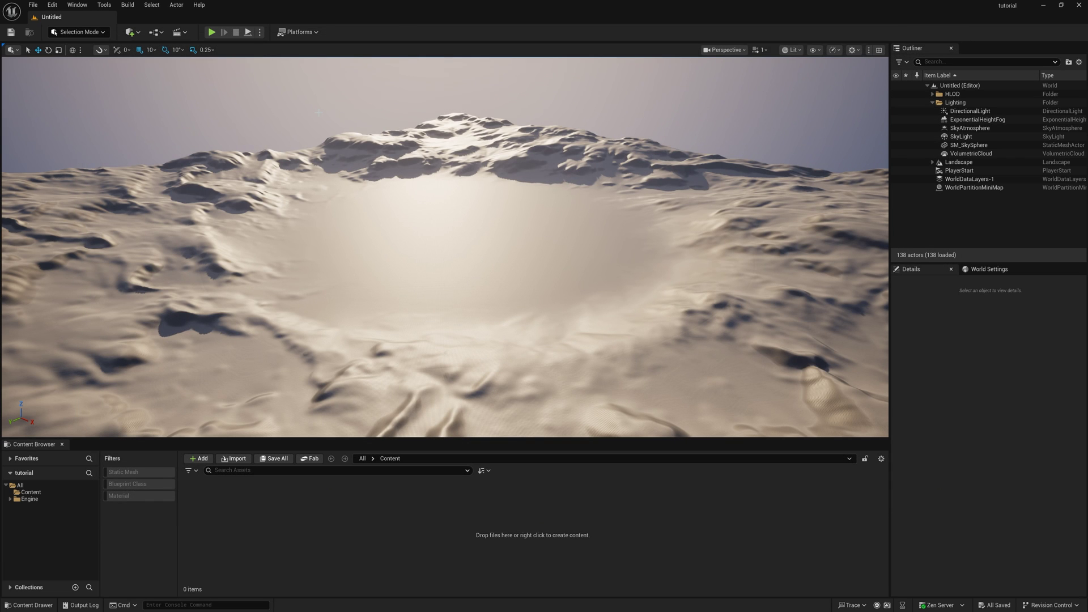
# - Enable Support Hardware Ray Tracing and its Texture LOD option in the project's rendering settings
pyautogui.click(52, 5)
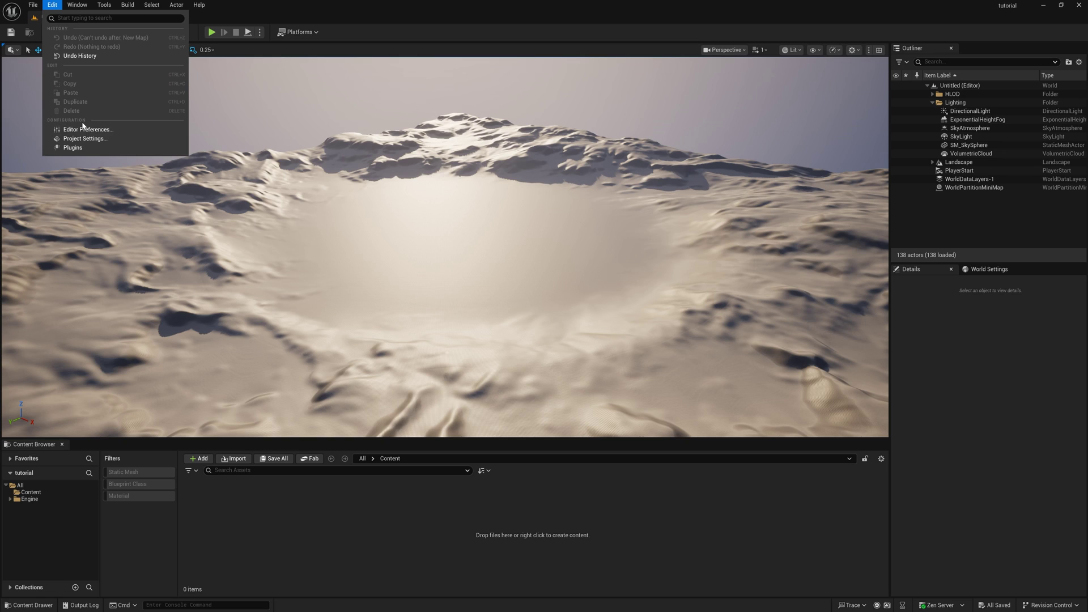
pyautogui.click(87, 142)
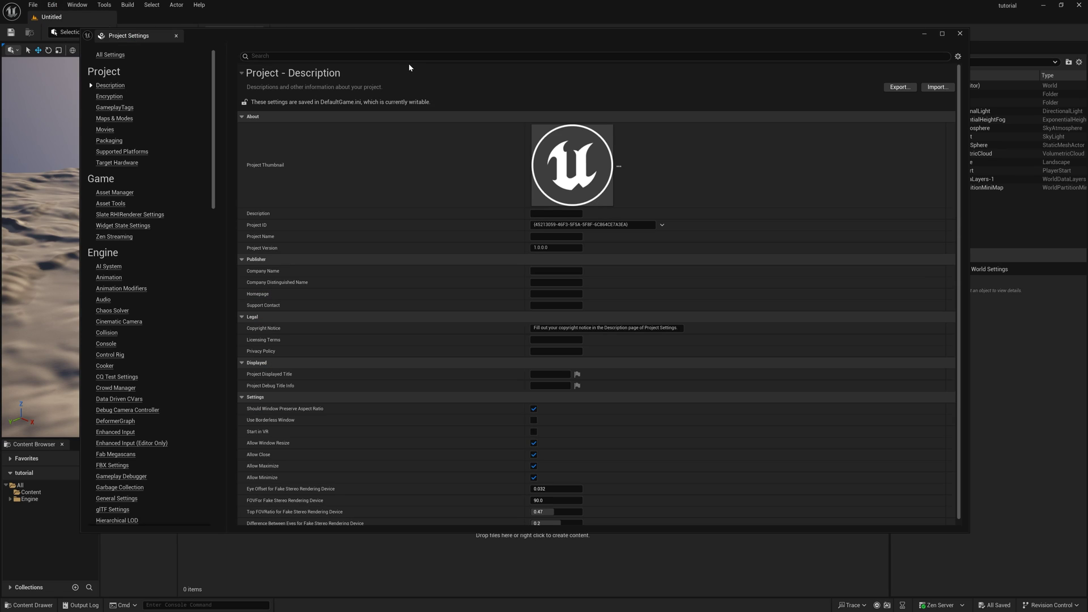
pyautogui.write('rayt')
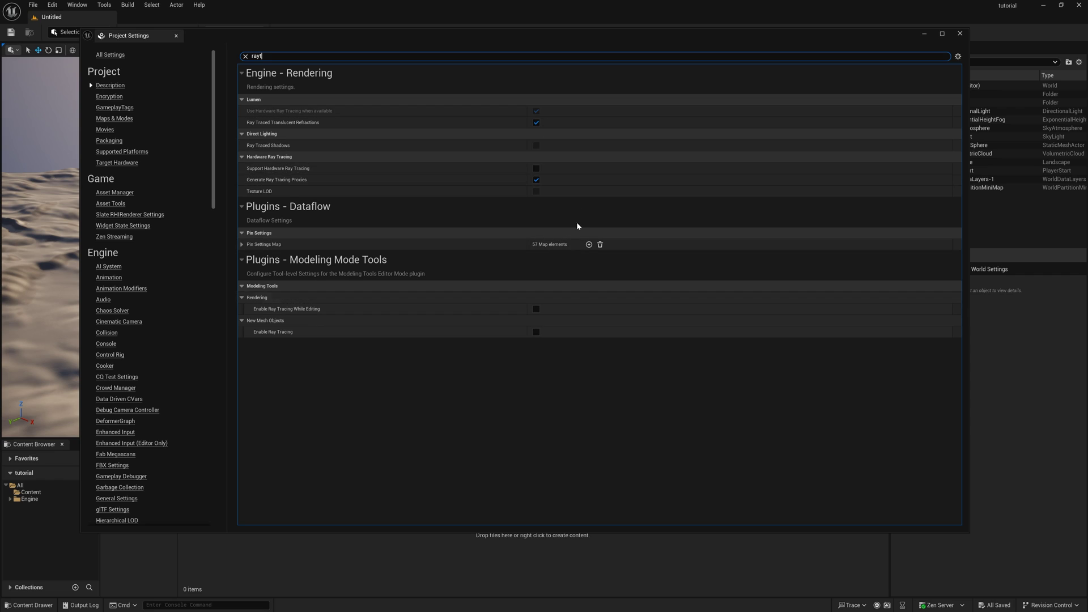
pyautogui.click(536, 170)
pyautogui.click(536, 191)
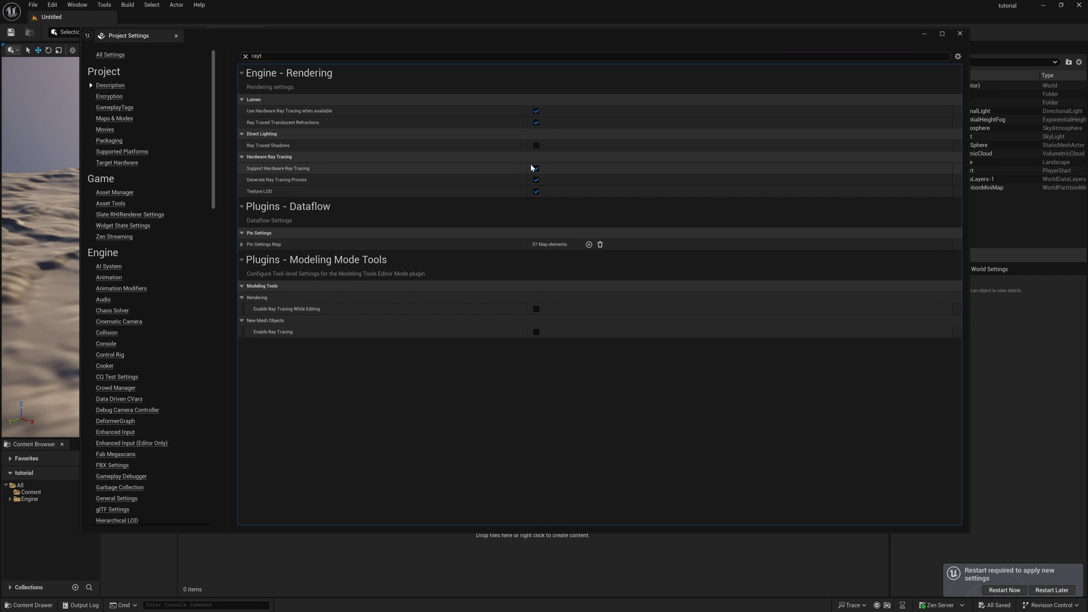
# - Enable Ray Traced Shadows and both Modeling Tools ray tracing options, and restart the editor to apply the project settings
pyautogui.click(536, 145)
pyautogui.click(536, 309)
pyautogui.click(536, 332)
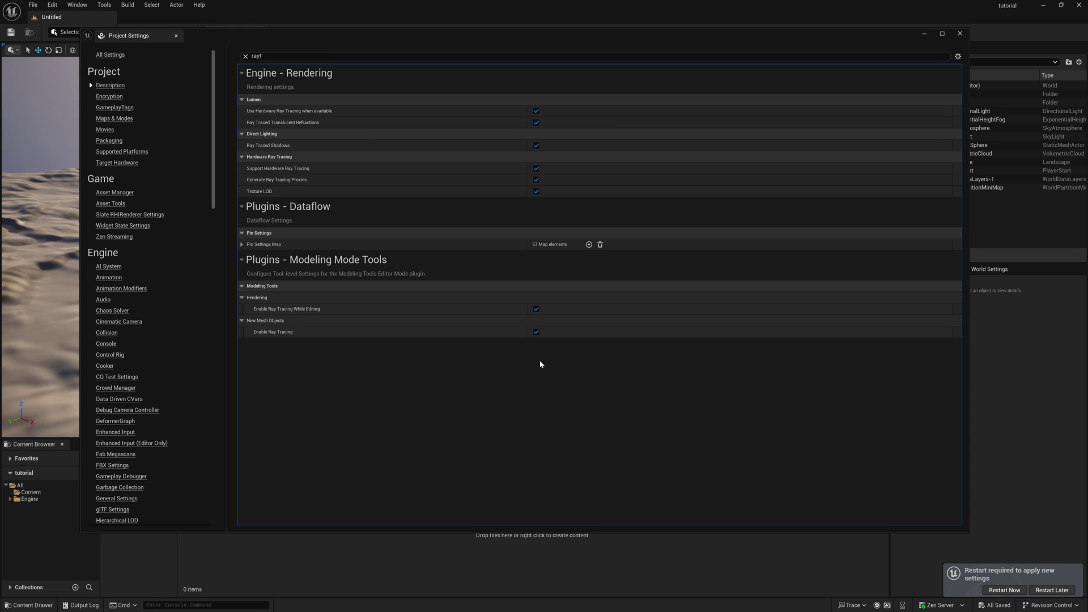
pyautogui.click(960, 33)
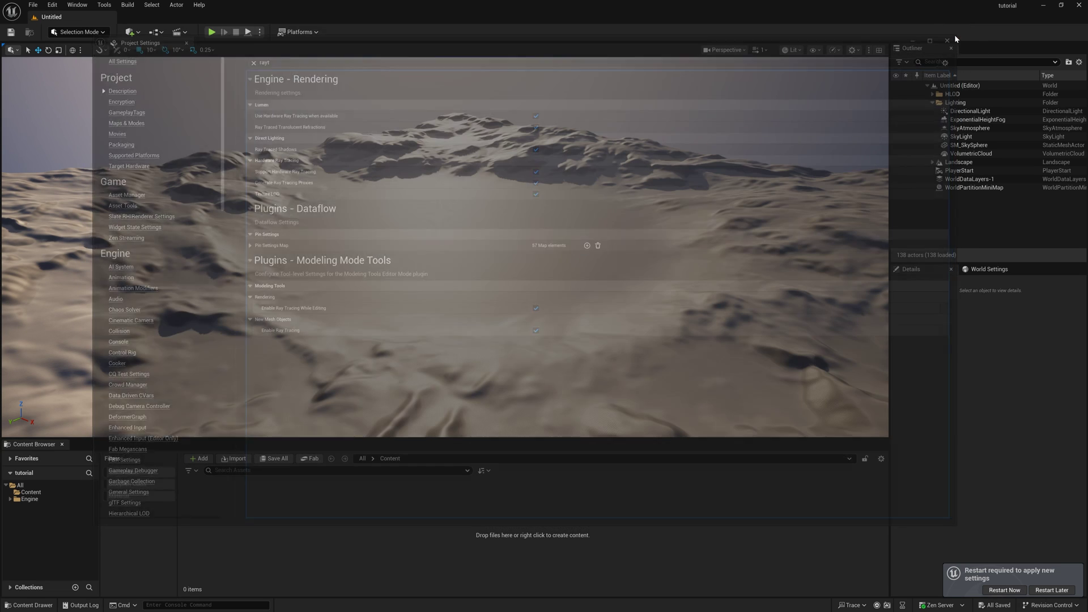
pyautogui.click(995, 591)
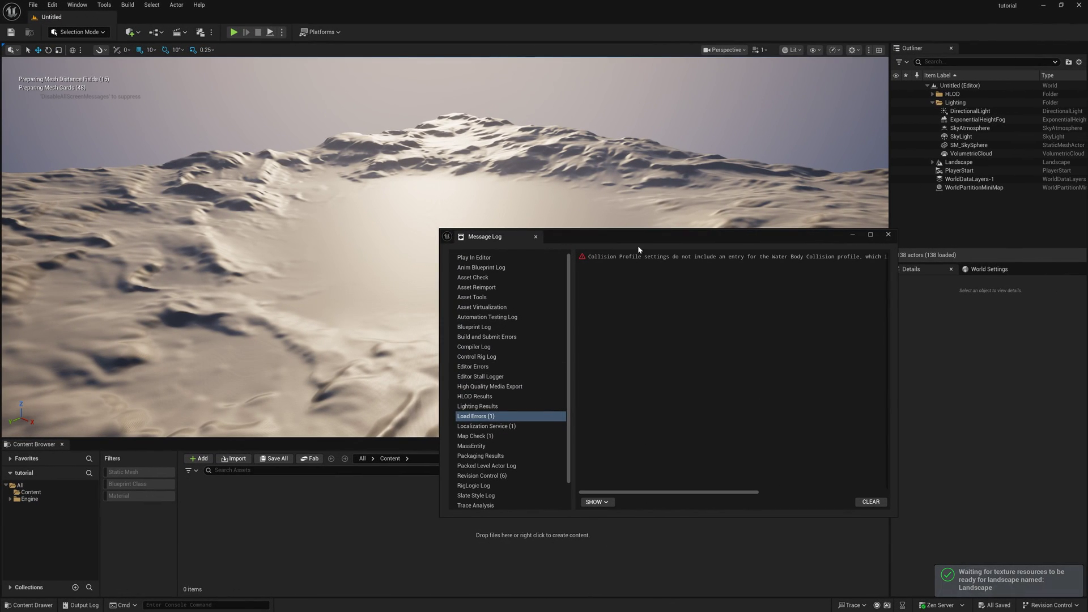
# - Add the missing Water Body Collision profile entry to DefaultEngine.ini from the load error and close the message log
pyautogui.moveTo(638, 249); pyautogui.dragTo(472, 185)
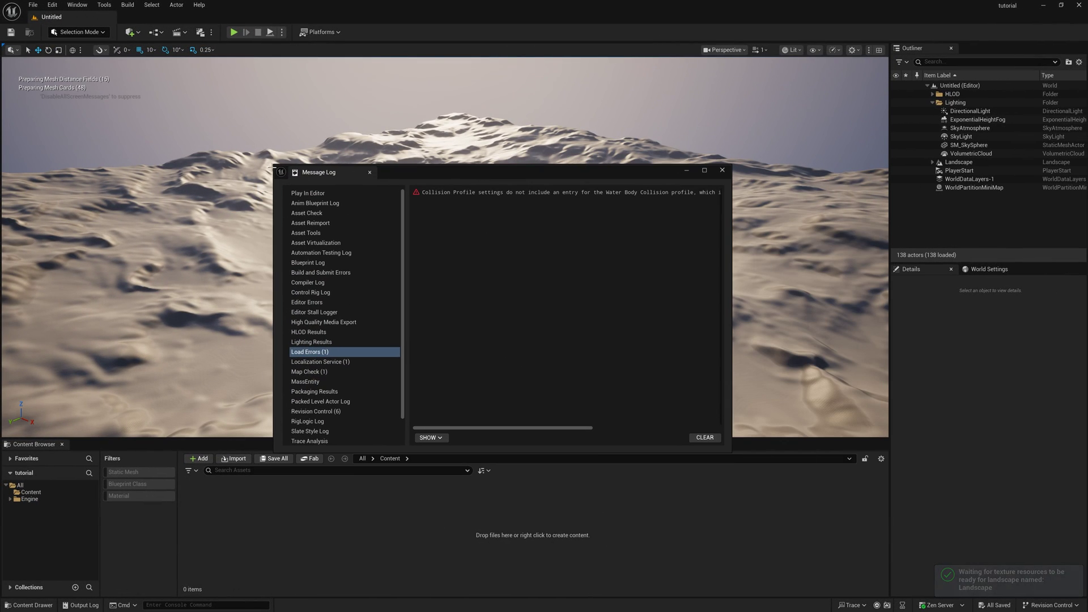
pyautogui.moveTo(469, 428); pyautogui.dragTo(610, 429)
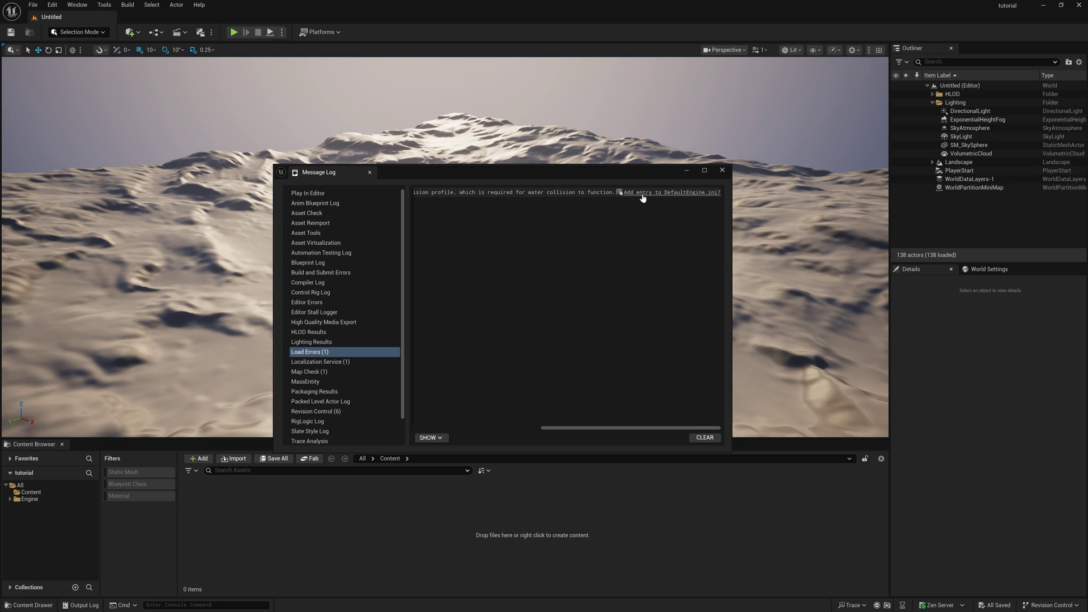
pyautogui.click(646, 194)
pyautogui.click(722, 171)
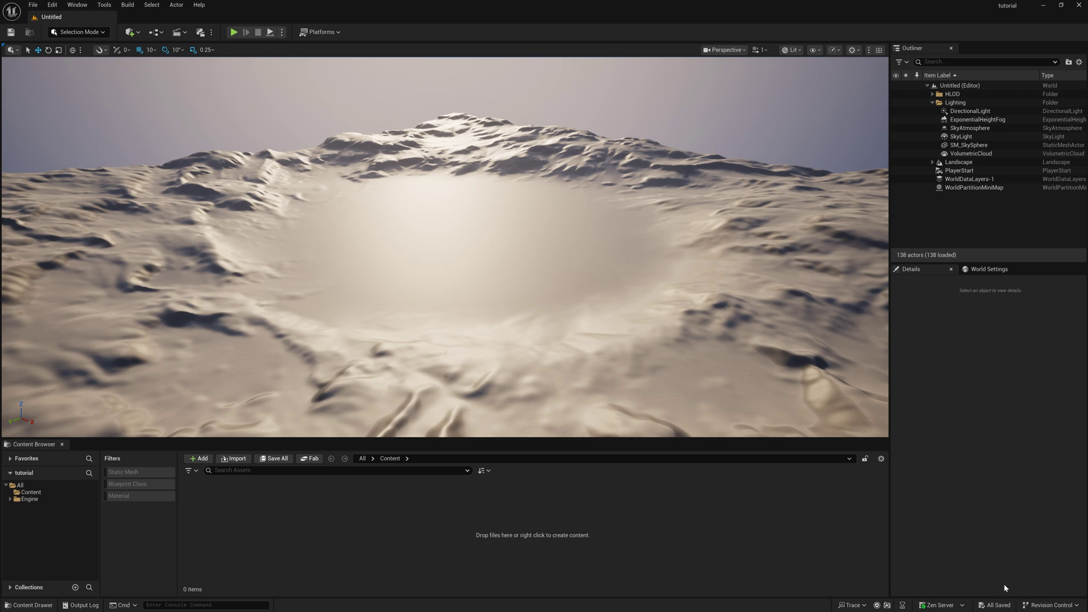
# - Create a new level from the Empty Level template
pyautogui.moveTo(651, 300); pyautogui.dragTo(677, 301, button='right')
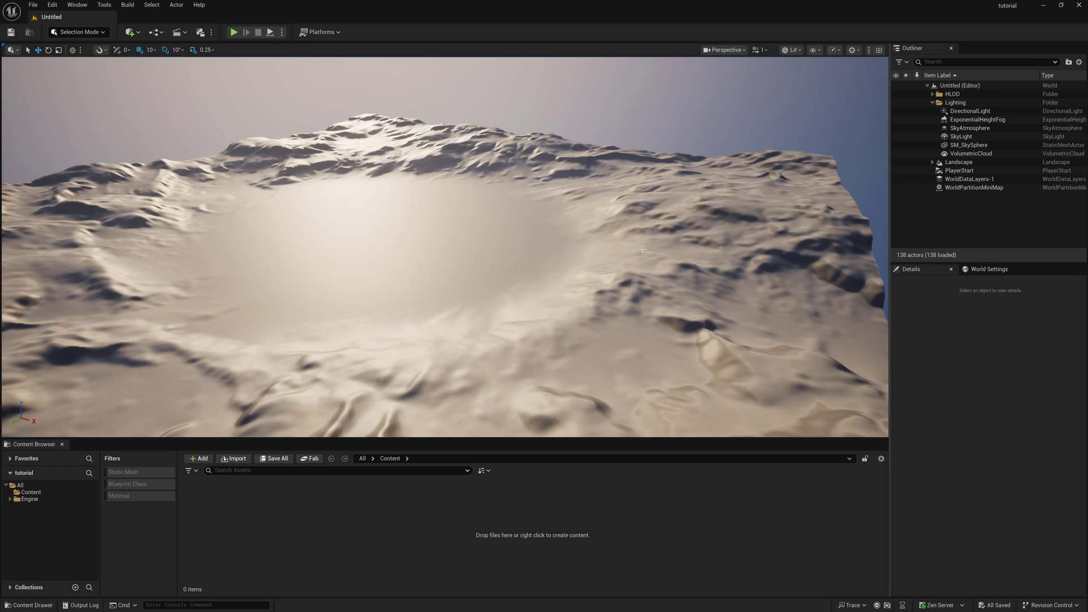
pyautogui.click(33, 4)
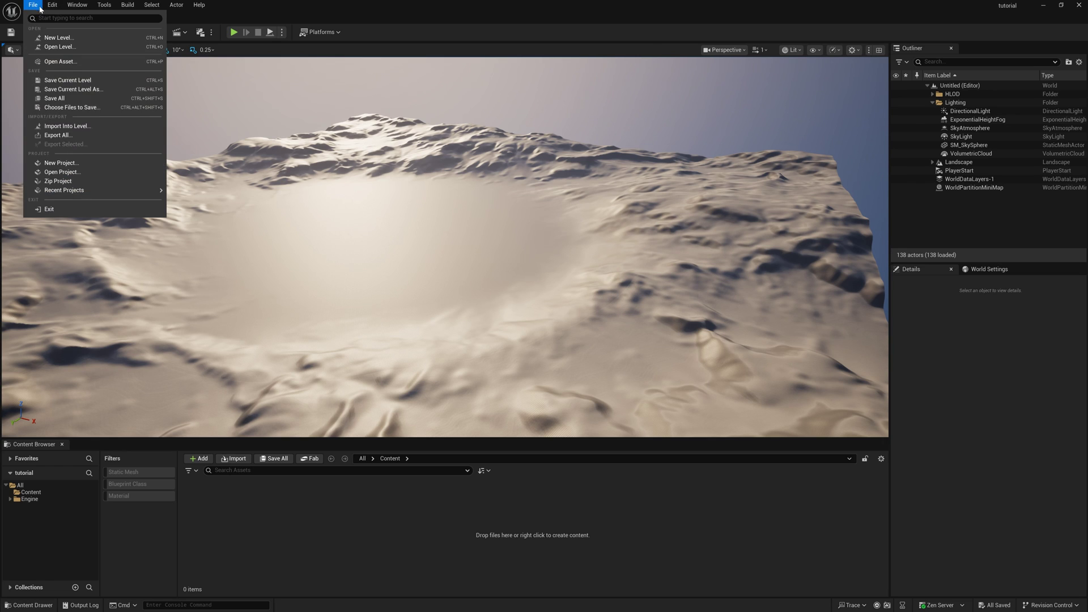
pyautogui.click(51, 38)
pyautogui.click(598, 255)
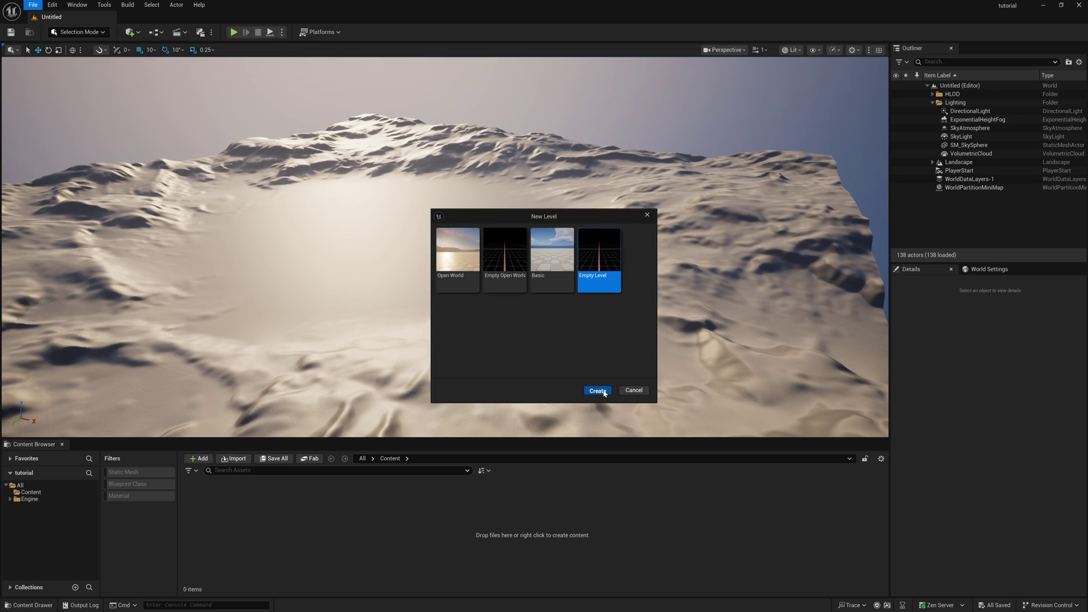
pyautogui.click(598, 391)
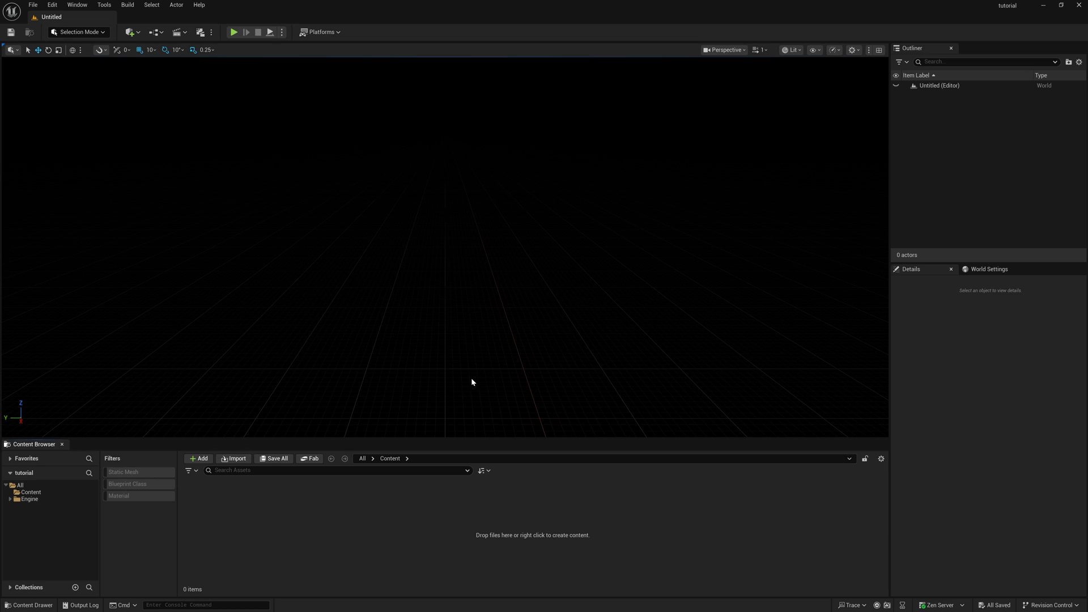
# - Add a sky light, directional light, sky atmosphere, volumetric cloud and height fog to the level with the Env. Light Mixer
pyautogui.moveTo(483, 358); pyautogui.dragTo(495, 360, button='middle')
pyautogui.click(77, 5)
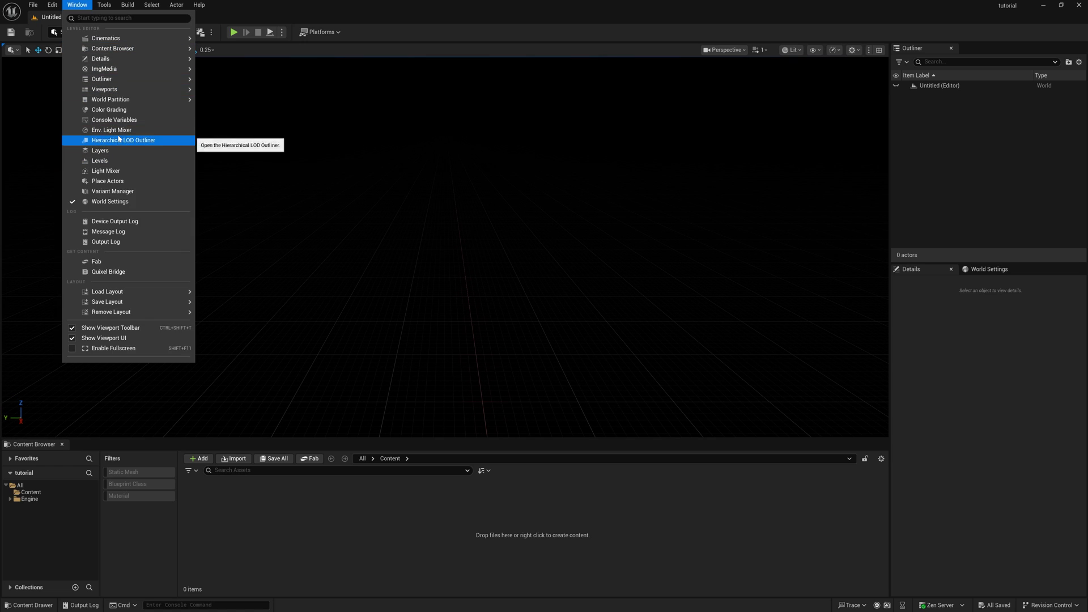
pyautogui.click(112, 130)
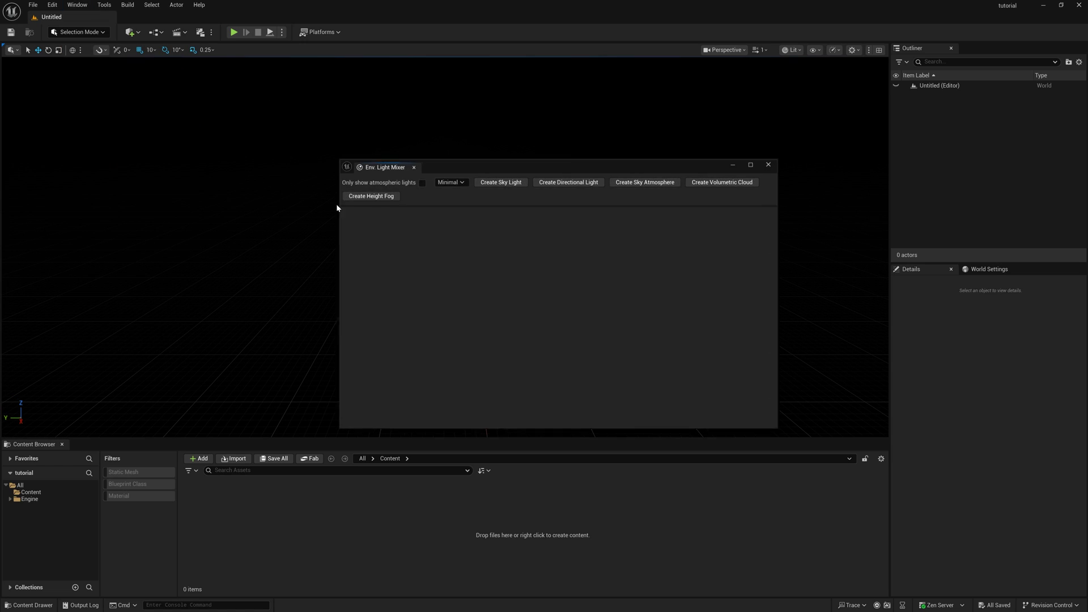
pyautogui.click(489, 185)
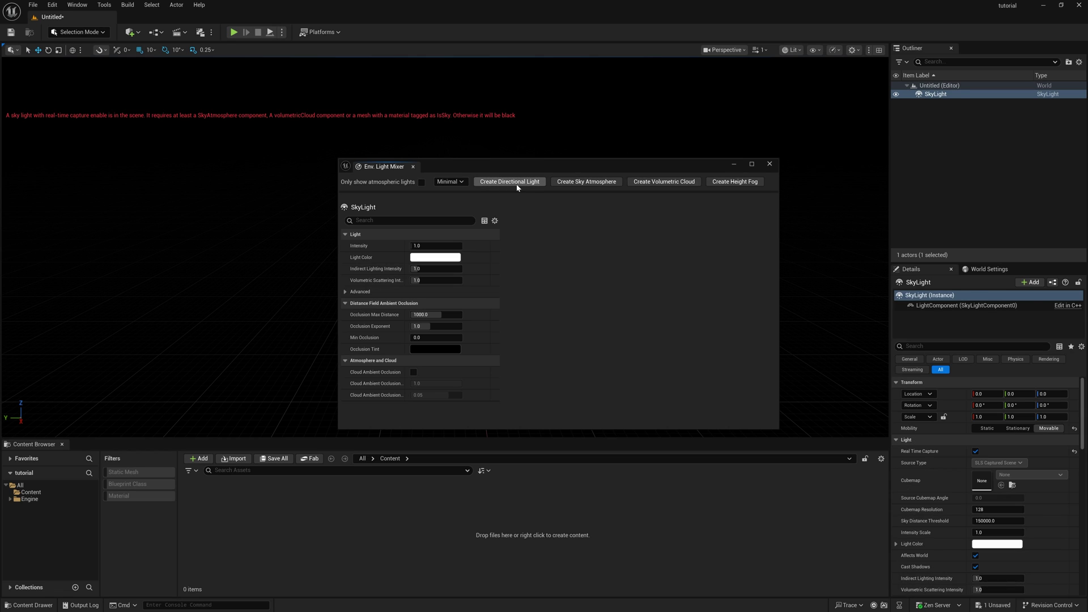
pyautogui.click(521, 186)
pyautogui.click(521, 187)
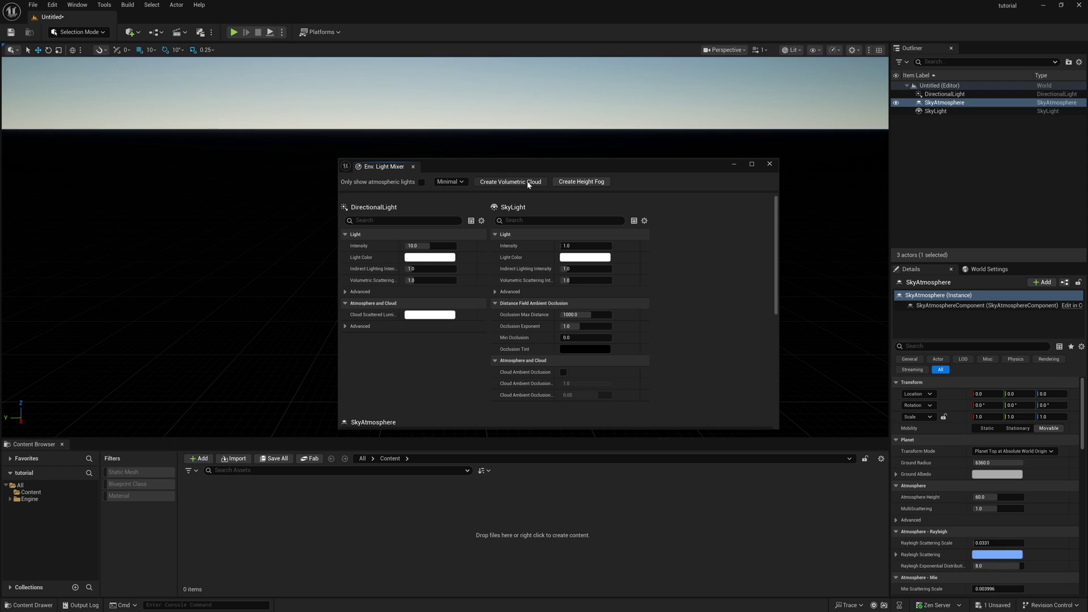
pyautogui.click(522, 185)
pyautogui.click(525, 184)
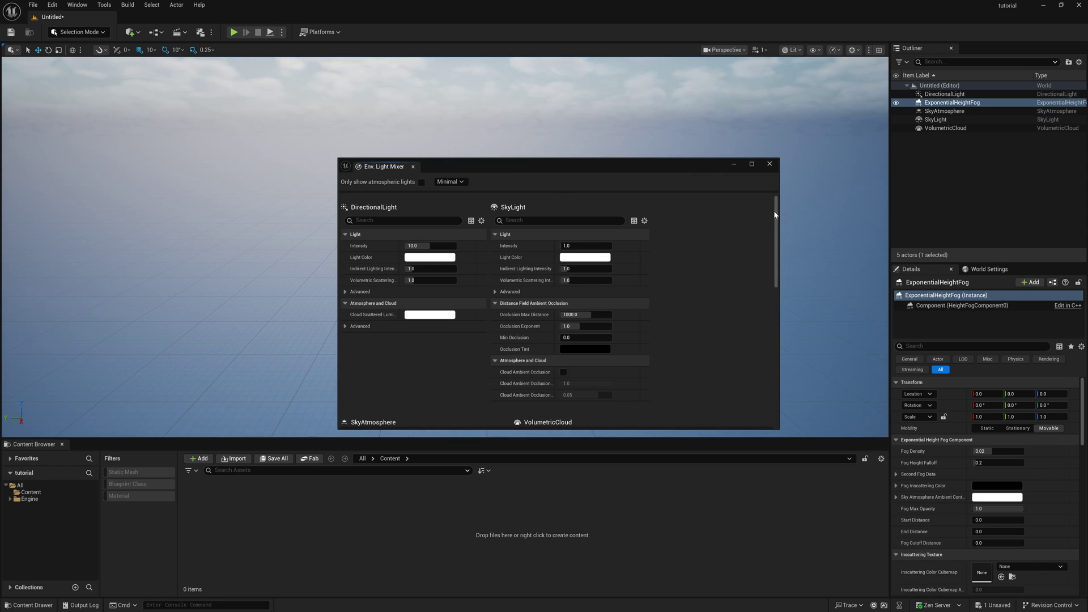
# - Enable Volumetric Fog on the exponential height fog and clear the actor selection
pyautogui.moveTo(775, 214); pyautogui.dragTo(777, 385)
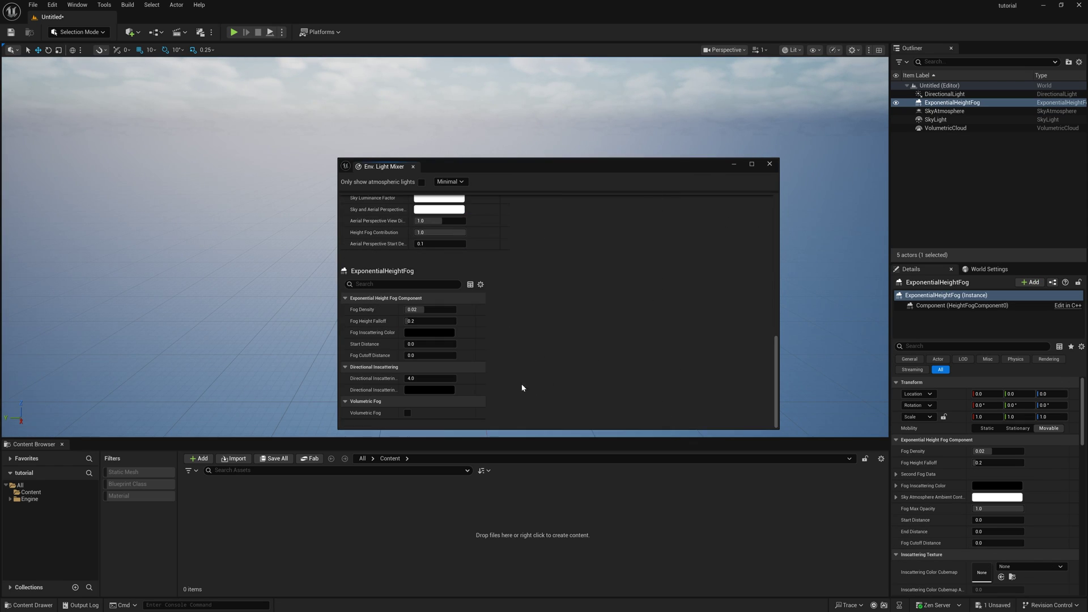
pyautogui.click(408, 413)
pyautogui.click(920, 149)
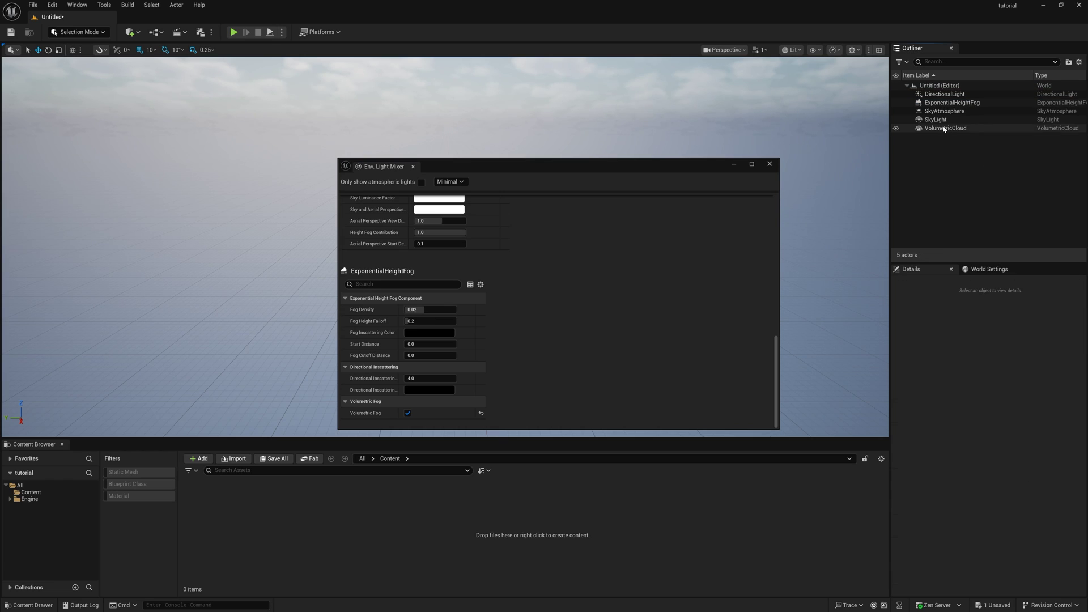
# - Group all five lighting and atmosphere actors in a new collapsed folder named light, and close the Env. Light Mixer
pyautogui.click(943, 128)
pyautogui.keyDown('shift'); pyautogui.click(943, 95); pyautogui.keyUp('shift')
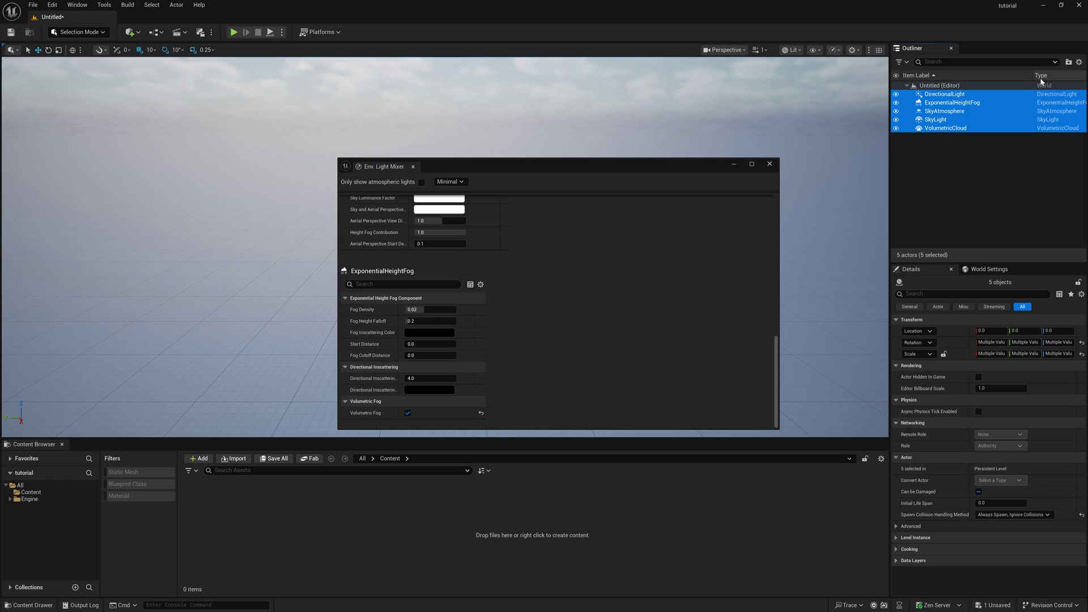
pyautogui.click(1068, 63)
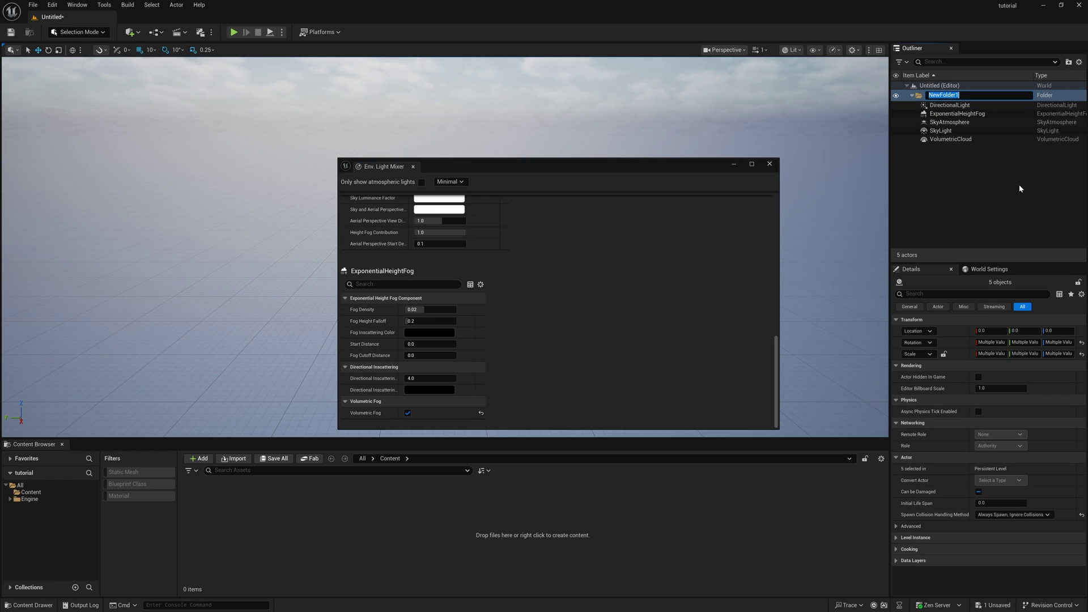
pyautogui.write('light')
pyautogui.press('Return')
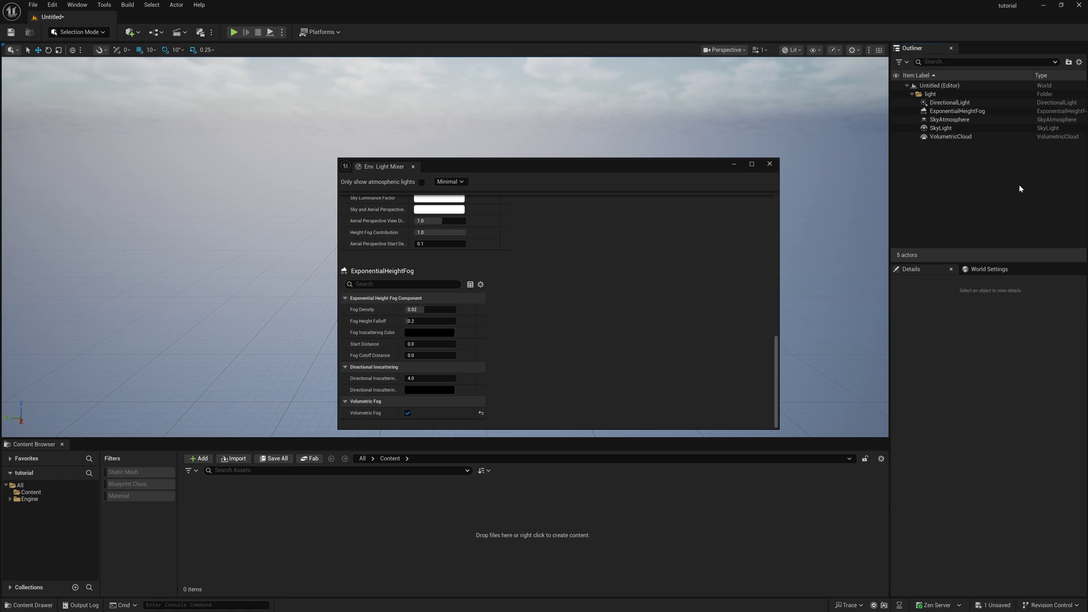
pyautogui.click(912, 94)
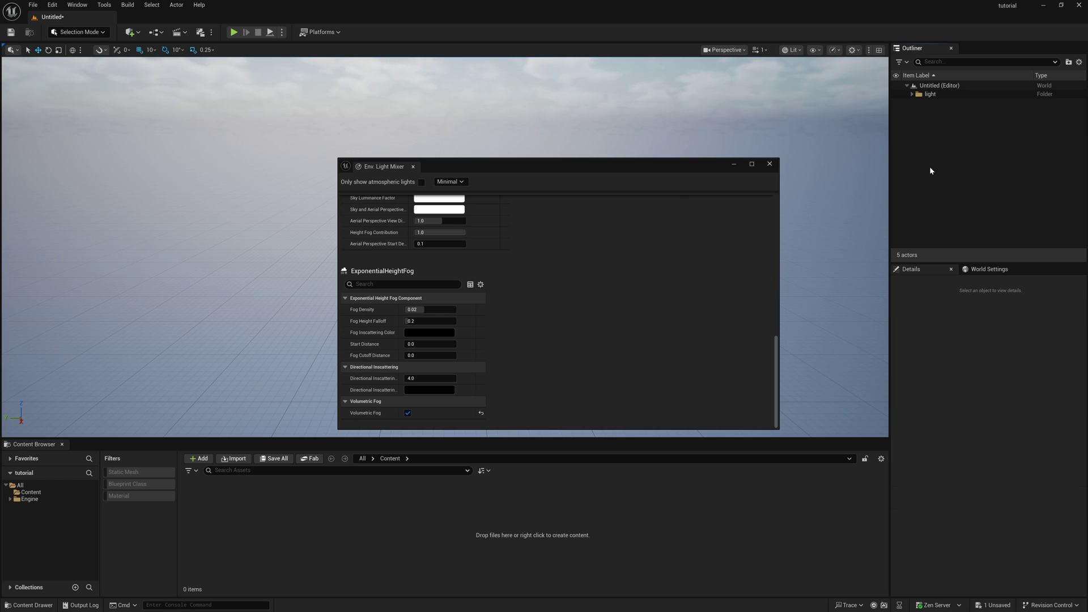
pyautogui.click(770, 164)
# - Save the current level in the Content folder under the name tutorial
pyautogui.moveTo(576, 219)
pyautogui.mouseDown(button='right')
pyautogui.moveTo(629, 187)
pyautogui.moveTo(572, 114)
pyautogui.moveTo(465, 153)
pyautogui.moveTo(589, 176)
pyautogui.moveTo(555, 215)
pyautogui.mouseUp(button='right')
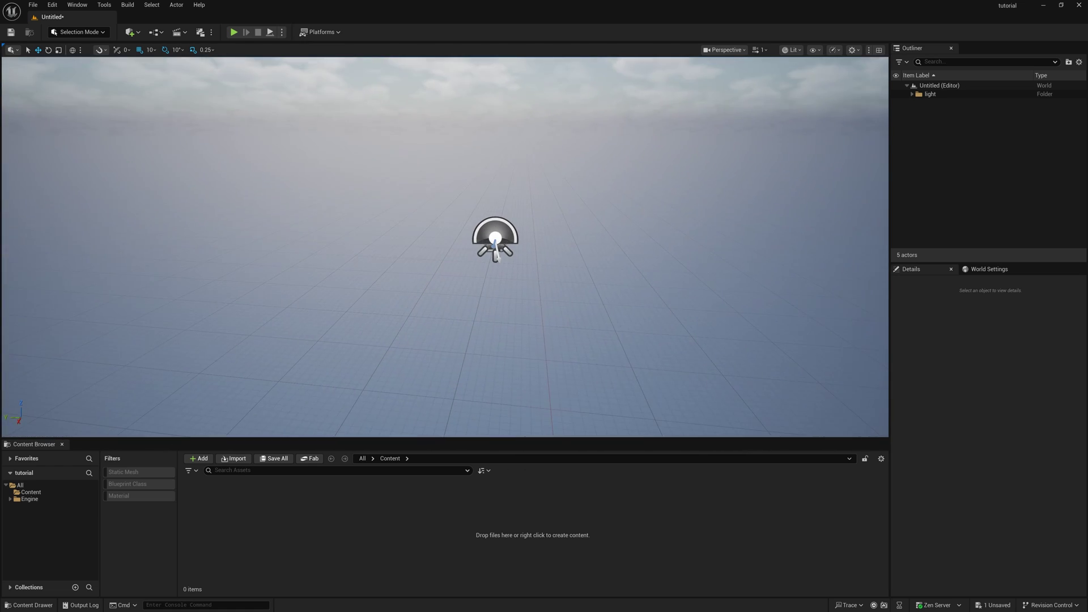
pyautogui.click(33, 5)
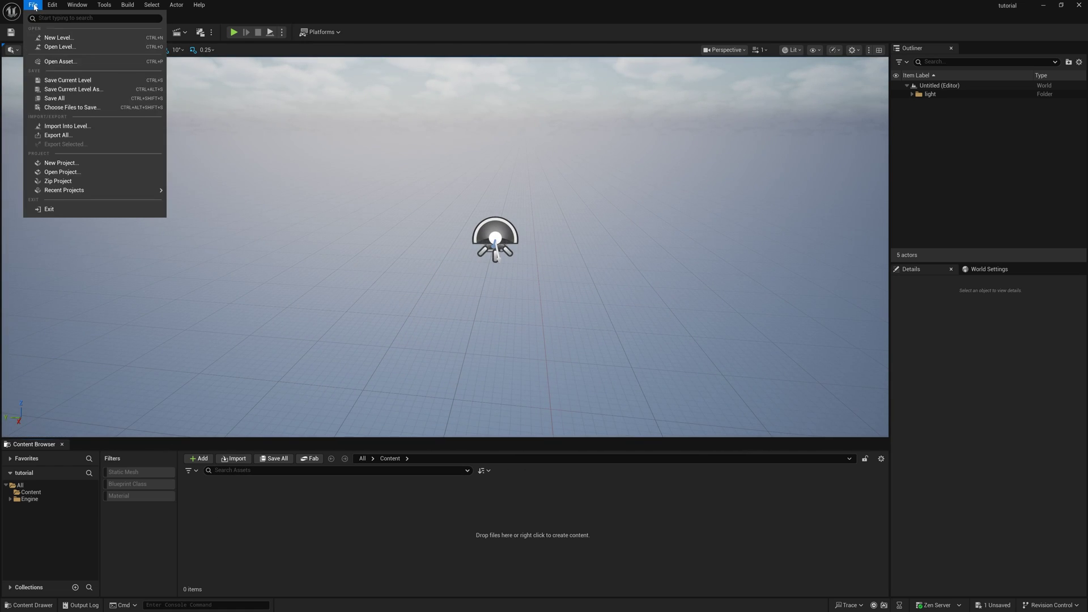
pyautogui.click(74, 89)
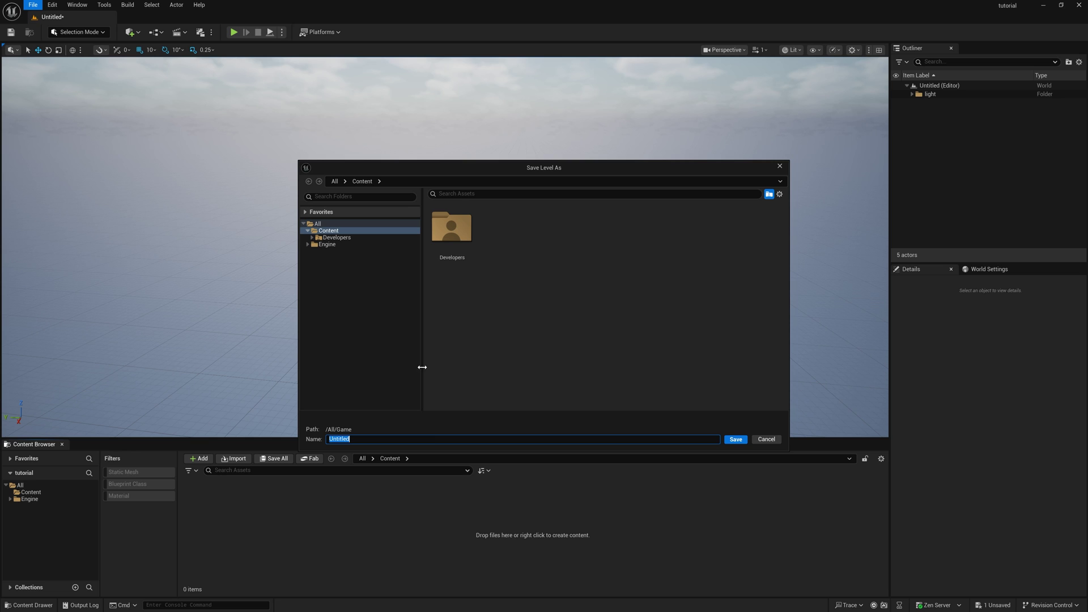
pyautogui.click(349, 438)
pyautogui.hotkey('ctrl', 'a')
pyautogui.write('tutorial')
pyautogui.press('Return')
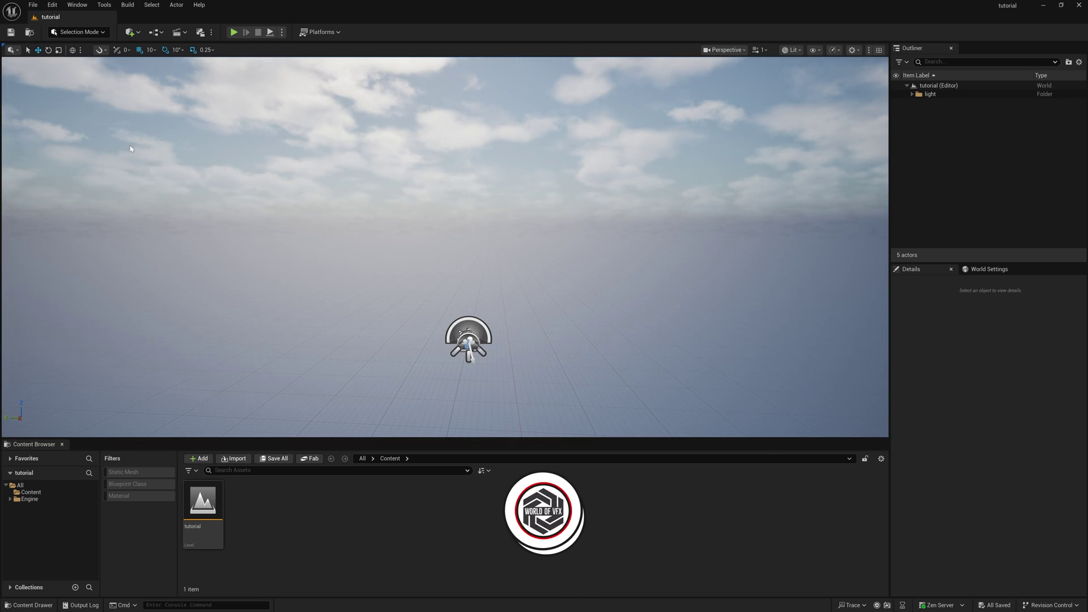
# - Switch to Landscape mode and prepare a new landscape using Create New, after viewing the Import from File options
pyautogui.click(85, 33)
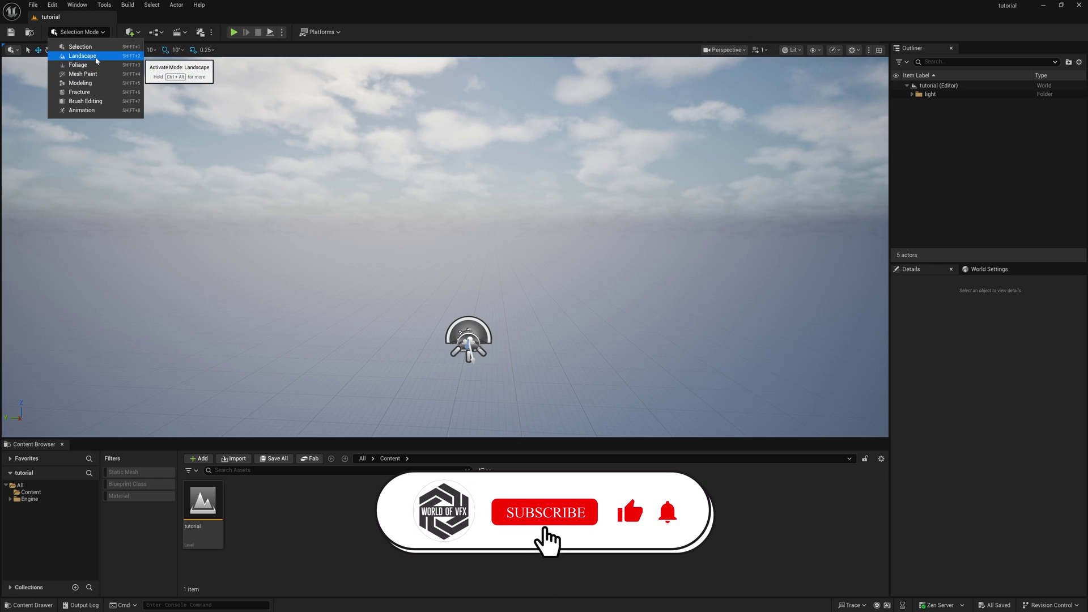
pyautogui.click(82, 55)
pyautogui.press('s')
pyautogui.moveTo(527, 250)
pyautogui.mouseDown(button='right')
pyautogui.moveTo(515, 334)
pyautogui.moveTo(482, 267)
pyautogui.moveTo(528, 252)
pyautogui.mouseUp(button='right')
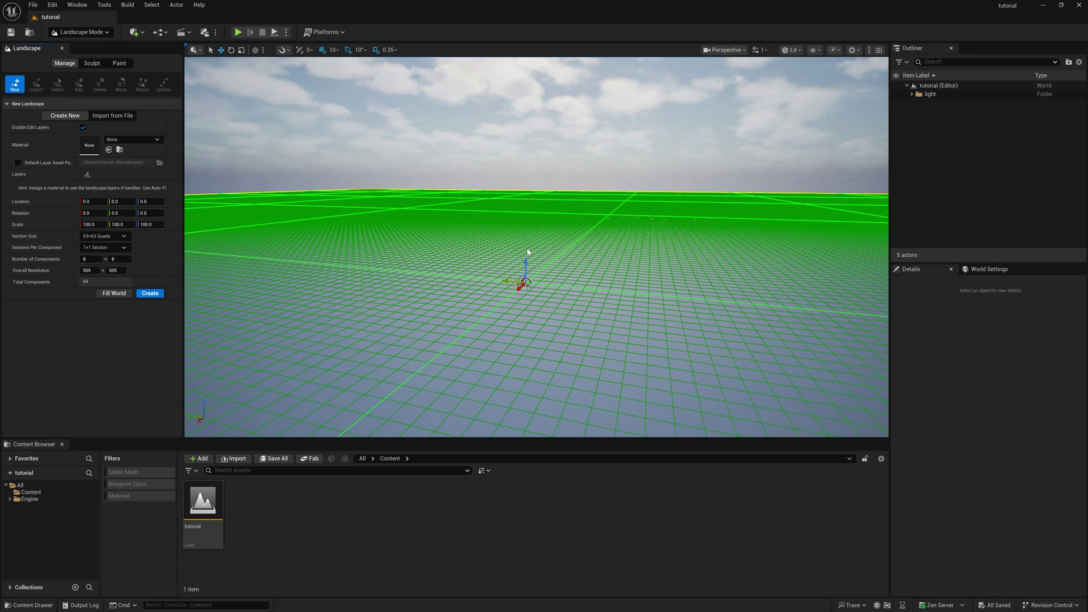
pyautogui.click(113, 115)
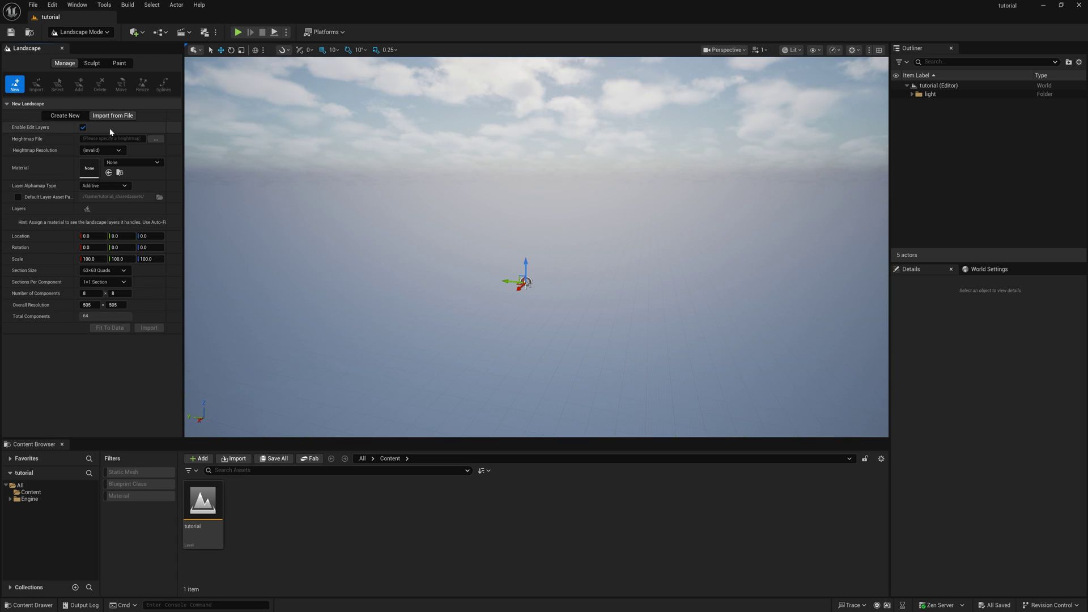
pyautogui.click(73, 117)
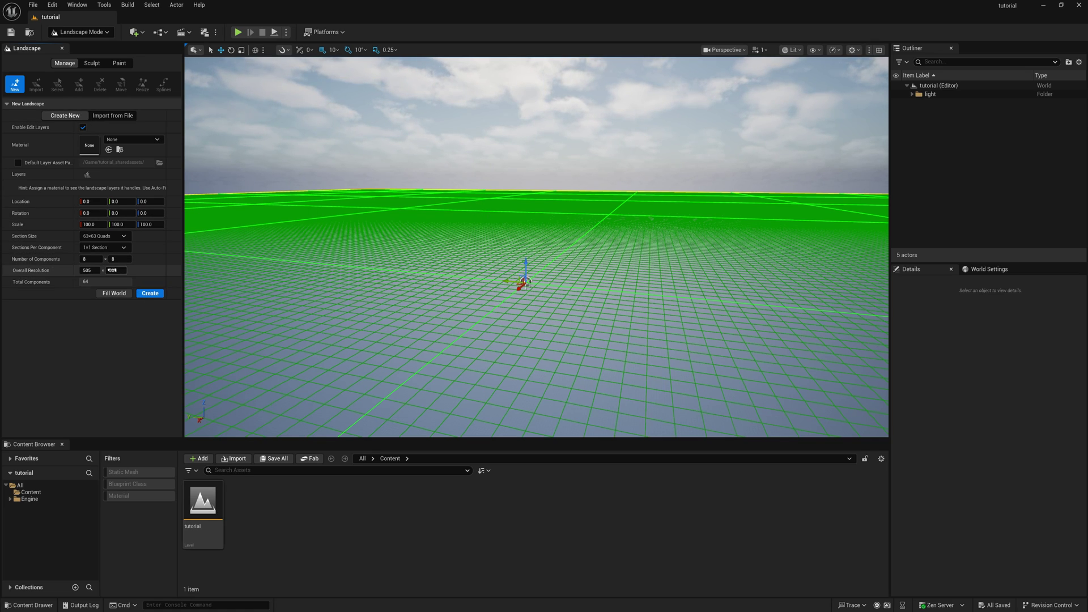
# - Try 2×2 sections per component on the new landscape and restore the 1×1 section setting
pyautogui.click(105, 247)
pyautogui.click(114, 272)
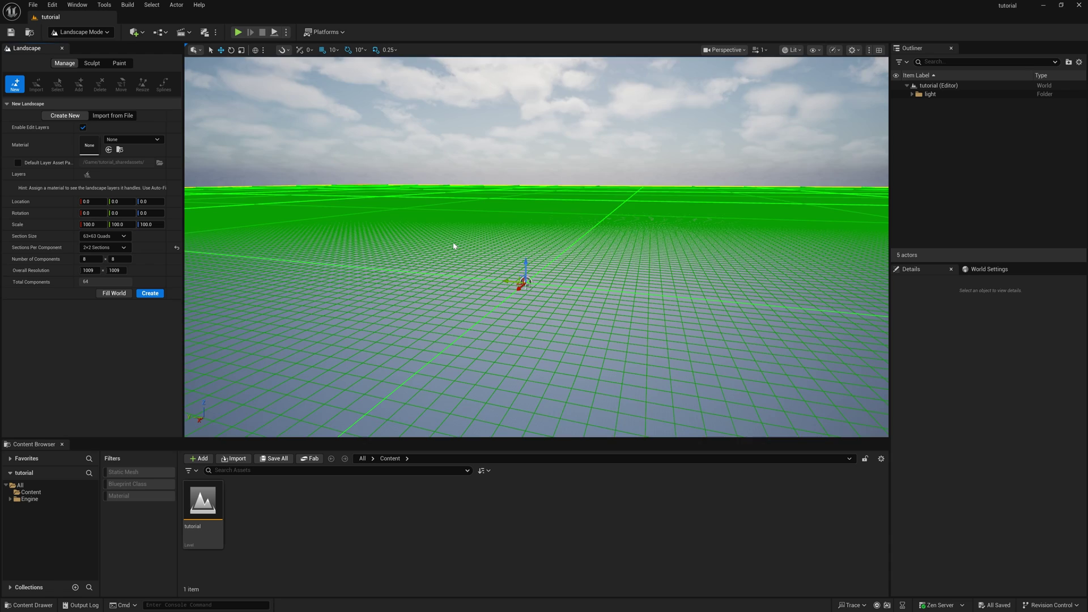
pyautogui.moveTo(454, 245); pyautogui.dragTo(340, 246, button='right')
pyautogui.click(105, 247)
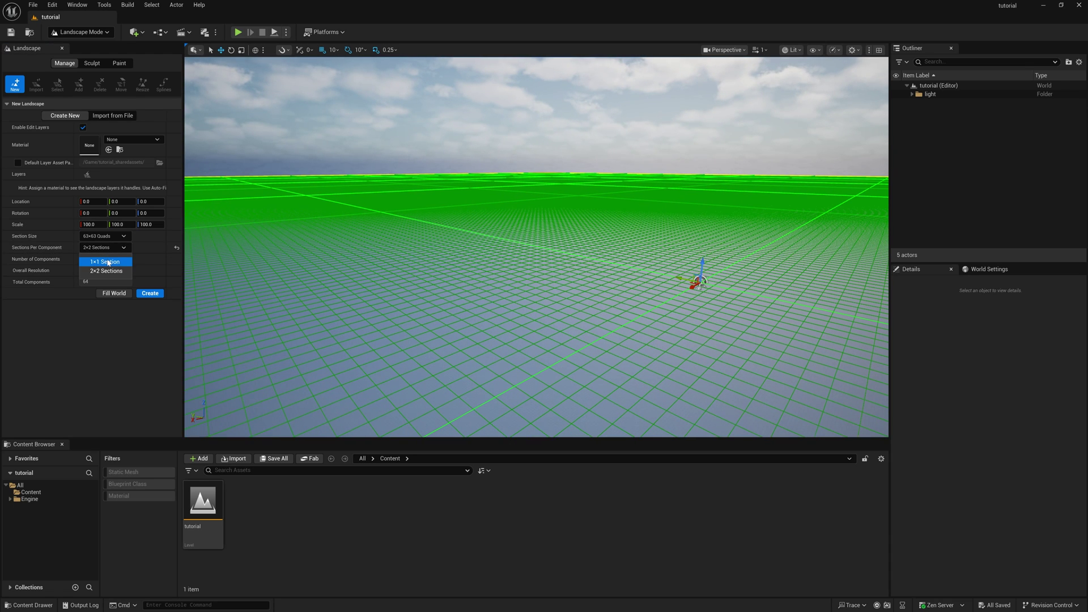
pyautogui.click(108, 263)
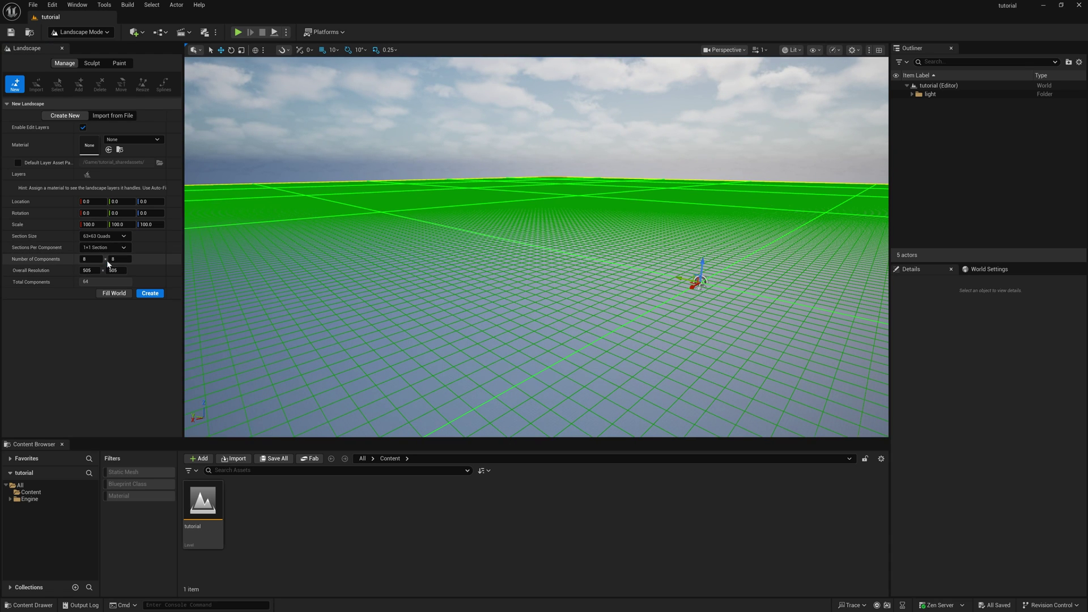
# - Create the landscape with 63×63 quad sections, 1×1 section per component and 8 × 8 components
pyautogui.click(150, 294)
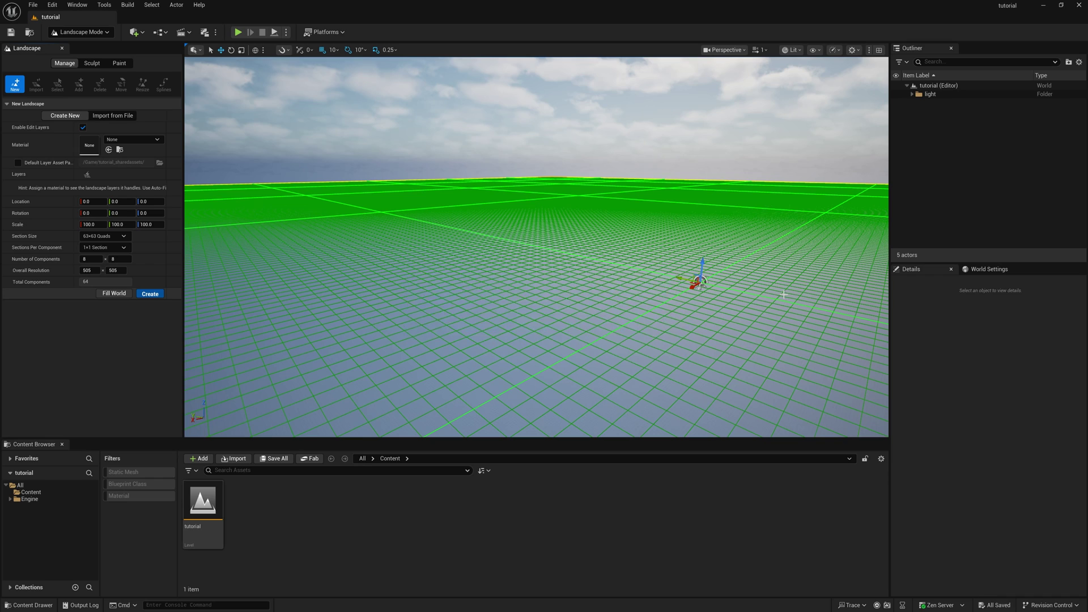
pyautogui.moveTo(537, 247); pyautogui.dragTo(412, 319, button='right')
pyautogui.moveTo(579, 282)
pyautogui.mouseDown(button='right')
pyautogui.moveTo(485, 255)
pyautogui.moveTo(573, 238)
pyautogui.moveTo(500, 239)
pyautogui.mouseUp(button='right')
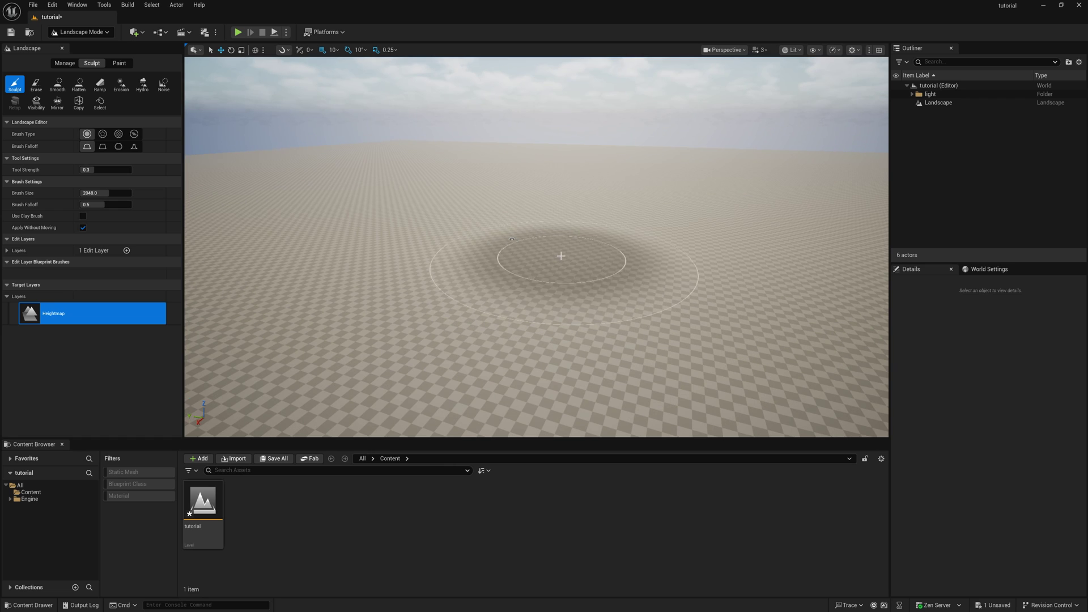
# - Sculpt a curved ridge of hills across the landscape and soften its near end with the Smooth tool
pyautogui.moveTo(567, 235)
pyautogui.mouseDown()
pyautogui.moveTo(563, 199)
pyautogui.moveTo(481, 288)
pyautogui.moveTo(559, 190)
pyautogui.moveTo(508, 183)
pyautogui.moveTo(513, 169)
pyautogui.moveTo(522, 234)
pyautogui.mouseUp()
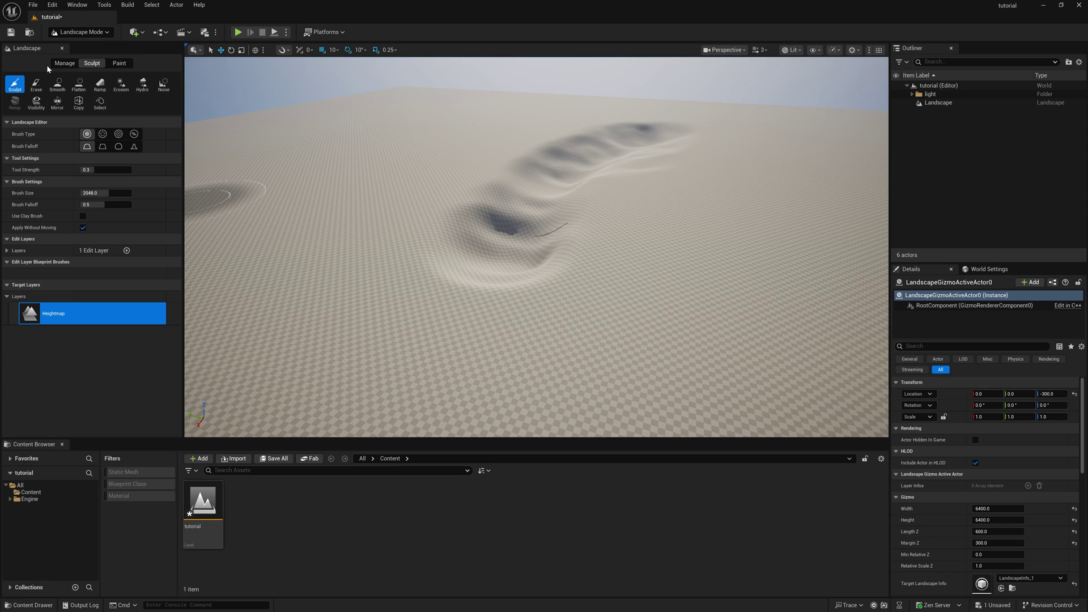
pyautogui.click(57, 83)
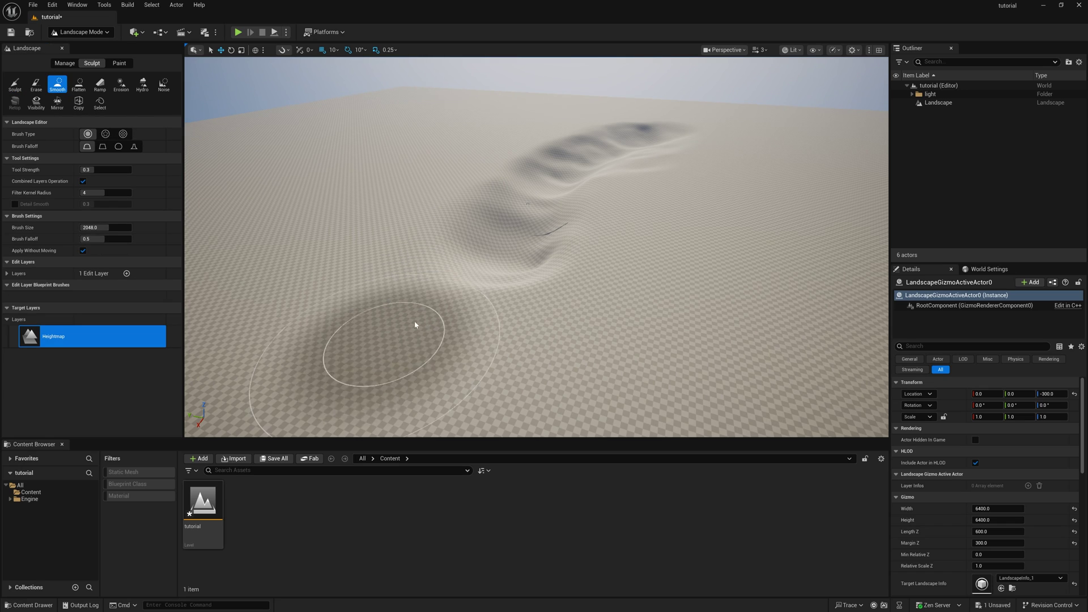
pyautogui.moveTo(518, 238)
pyautogui.mouseDown()
pyautogui.moveTo(562, 233)
pyautogui.moveTo(699, 131)
pyautogui.mouseUp()
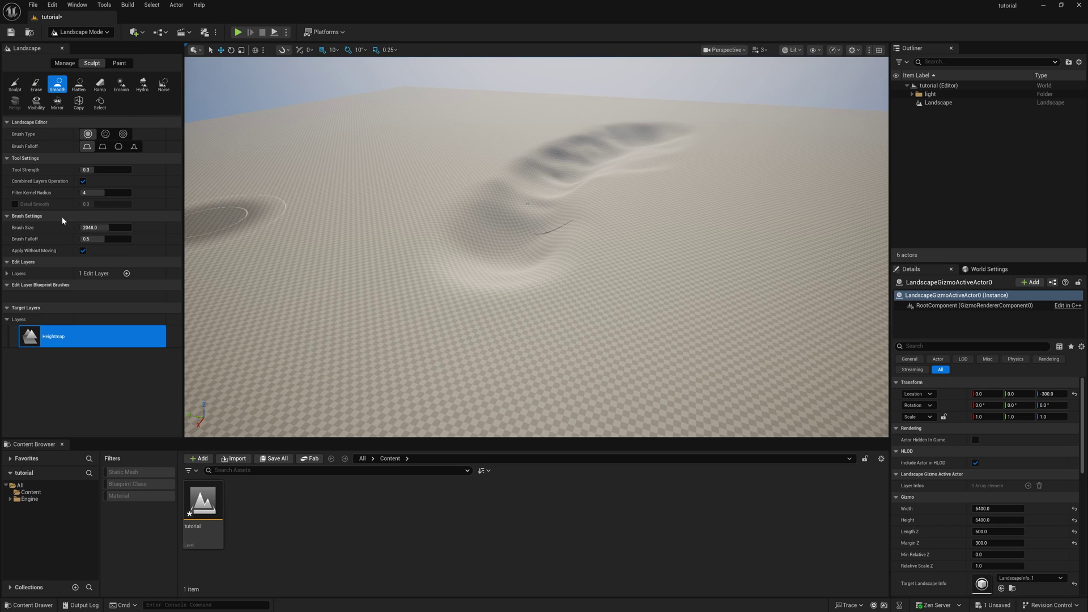
# - Sculpt further hills around the ridge to form uneven terrain with a valley, and return to Selection mode
pyautogui.click(22, 92)
pyautogui.moveTo(440, 194)
pyautogui.mouseDown()
pyautogui.moveTo(444, 179)
pyautogui.moveTo(416, 175)
pyautogui.moveTo(432, 182)
pyautogui.moveTo(459, 158)
pyautogui.moveTo(514, 144)
pyautogui.mouseUp()
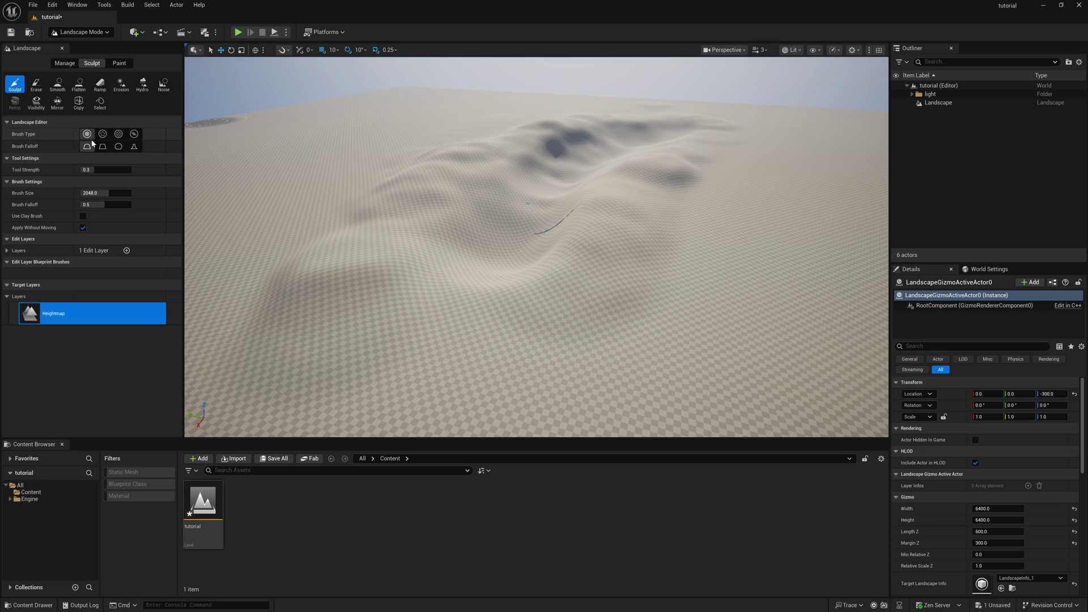
pyautogui.click(85, 32)
pyautogui.click(80, 47)
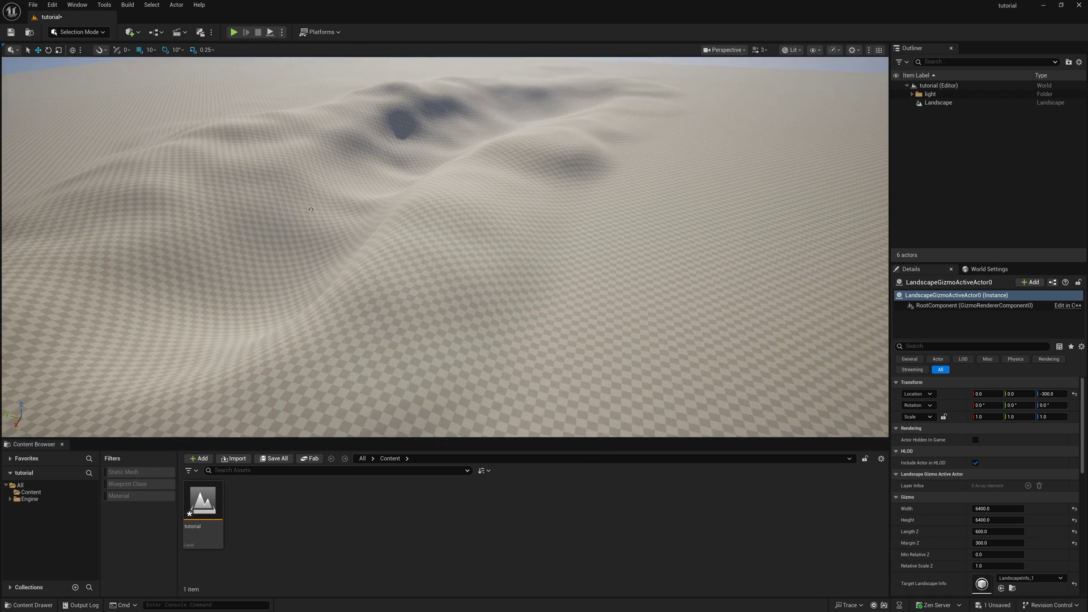
pyautogui.moveTo(445, 246); pyautogui.dragTo(421, 175, button='right')
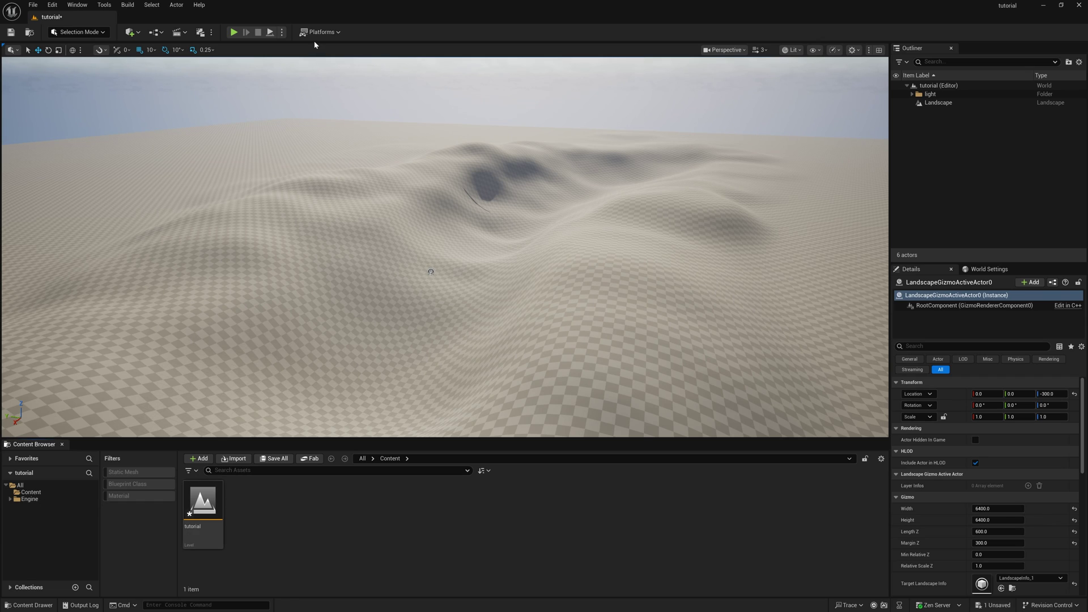
# - Open Quixel Bridge, find the Dirt Ground surface among the downloaded assets, and add it to the project at Highest Quality
pyautogui.click(133, 35)
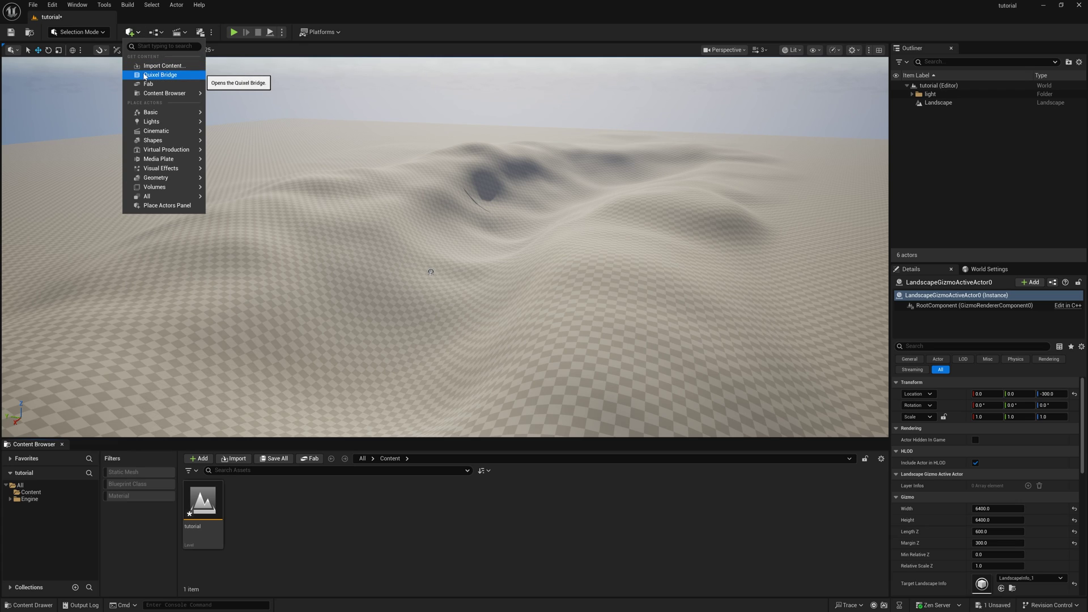
pyautogui.click(248, 146)
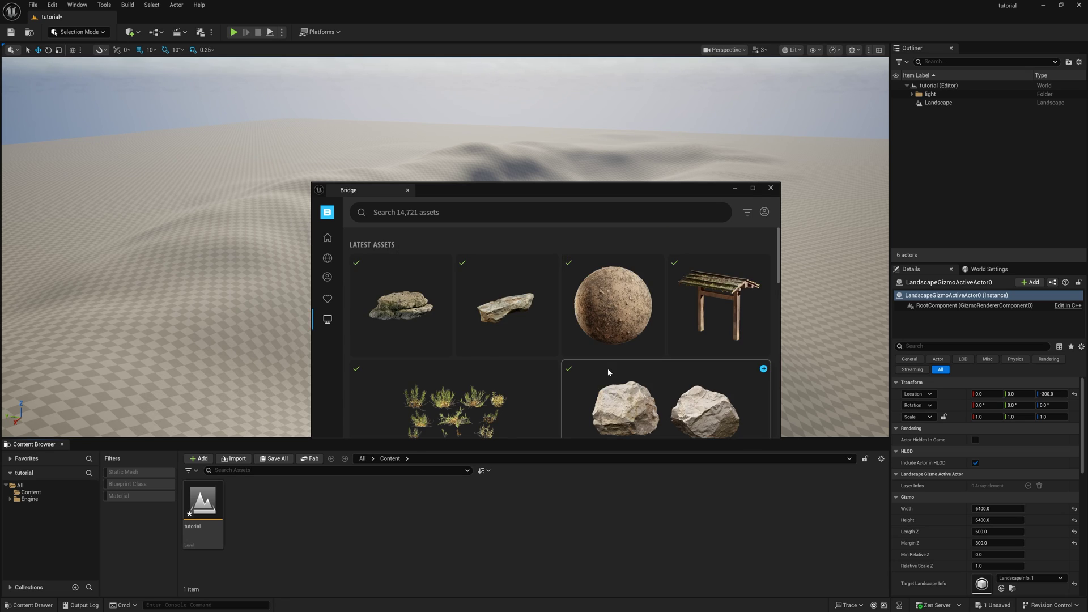
pyautogui.scroll(-5, 608, 371)
pyautogui.scroll(4, 607, 373)
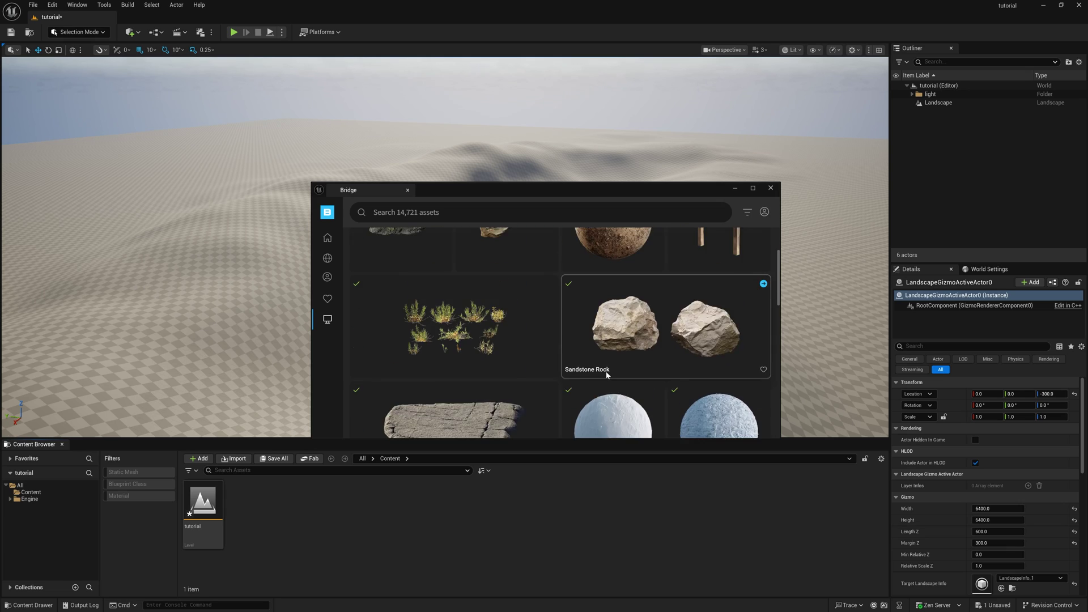
pyautogui.scroll(2, 607, 372)
pyautogui.click(632, 308)
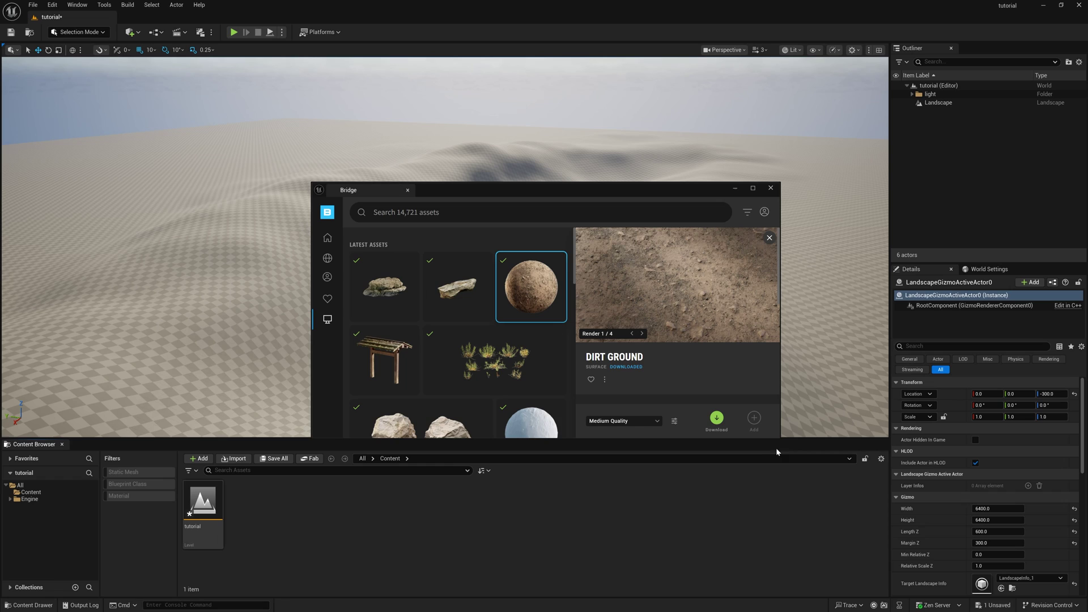
pyautogui.click(642, 425)
pyautogui.click(612, 404)
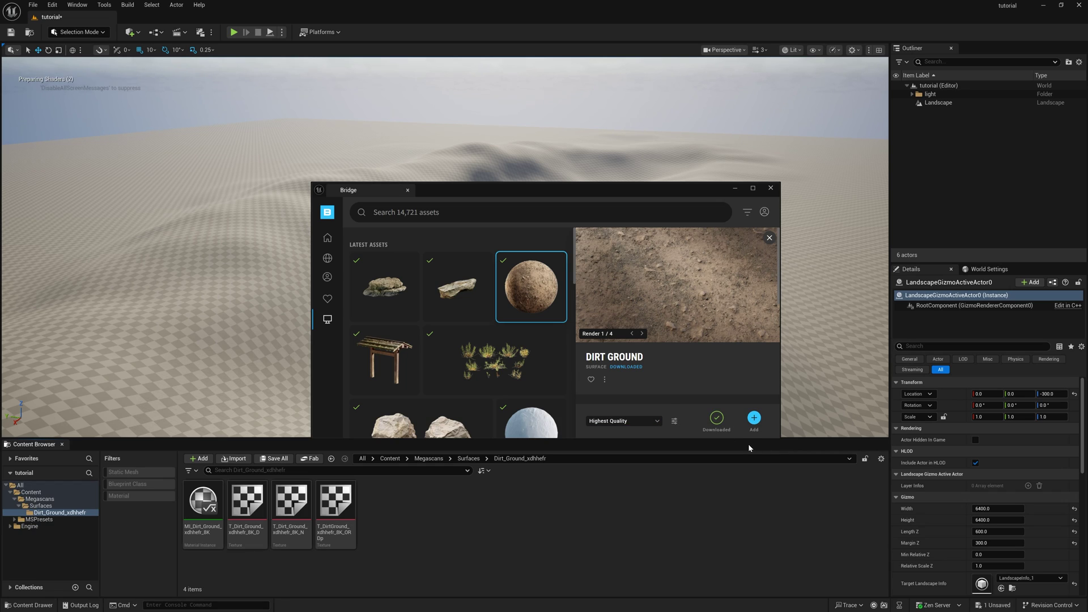
# - Minimize Bridge and assign the MI_Dirt_Ground material instance as the Landscape Material of the landscape
pyautogui.click(737, 189)
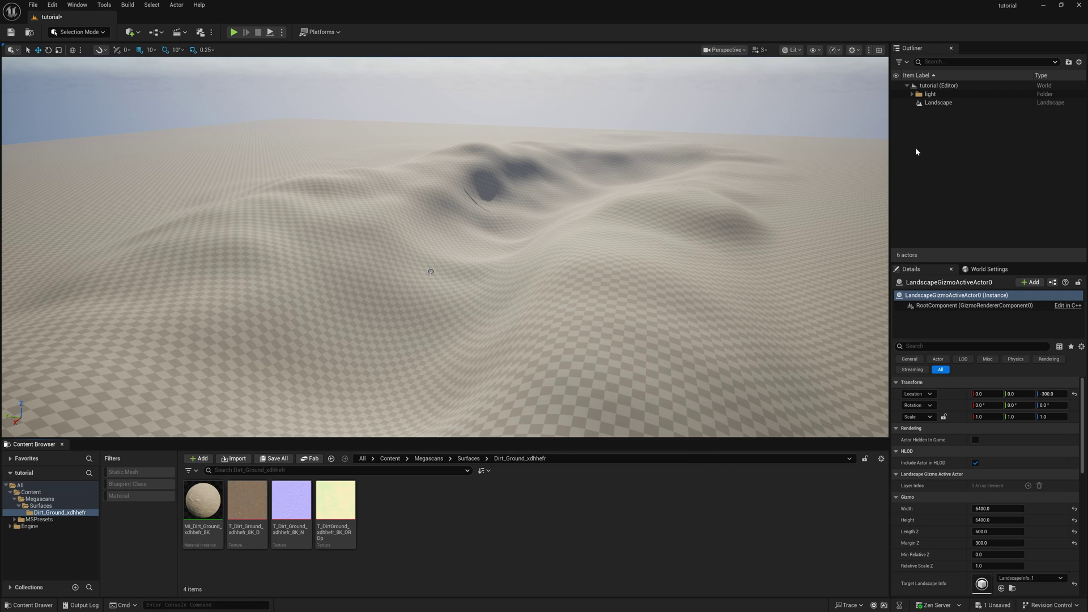
pyautogui.click(946, 105)
pyautogui.scroll(-8, 923, 448)
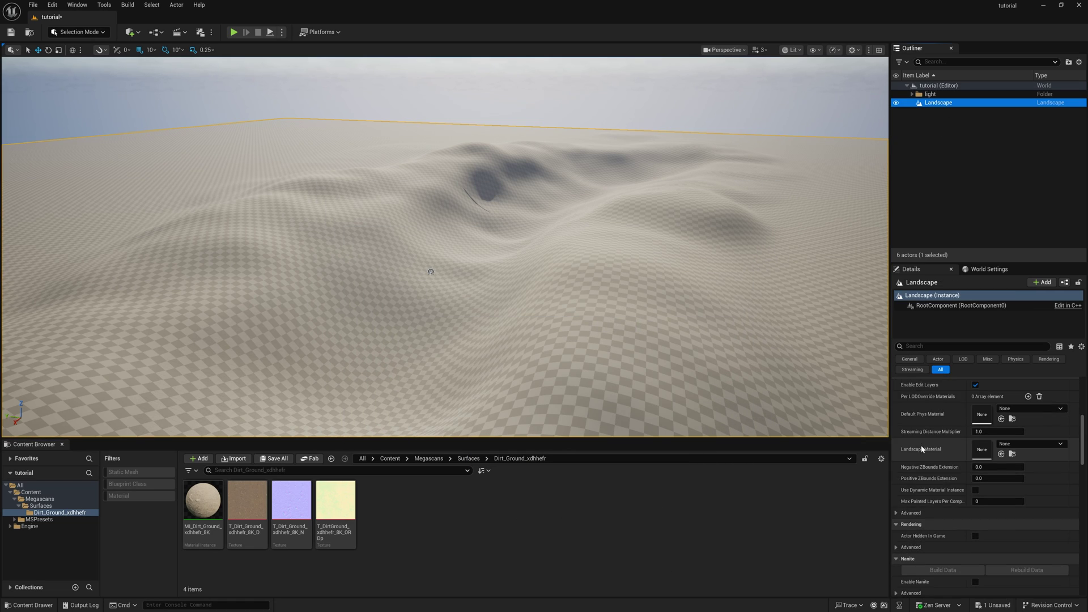
pyautogui.moveTo(202, 501); pyautogui.dragTo(980, 451)
pyautogui.press('w')
pyautogui.moveTo(445, 247); pyautogui.dragTo(573, 289, button='right')
pyautogui.press('w')
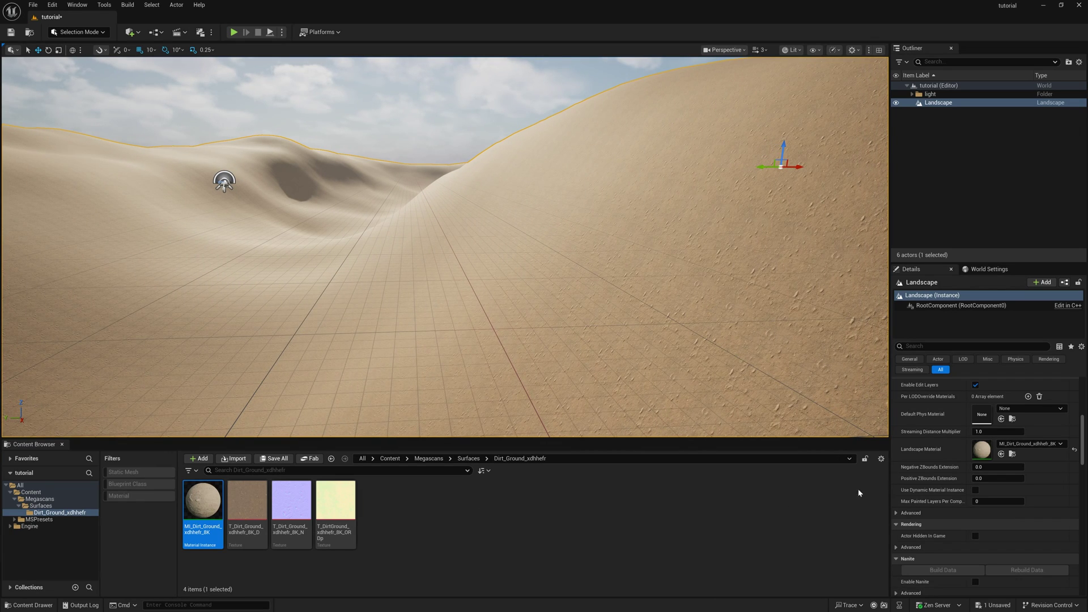
# - Enable Tiling/Offset in the landscape's dirt material instance, set Tiling X and Tiling Y to 0.1, and save and close it
pyautogui.doubleClick(981, 449)
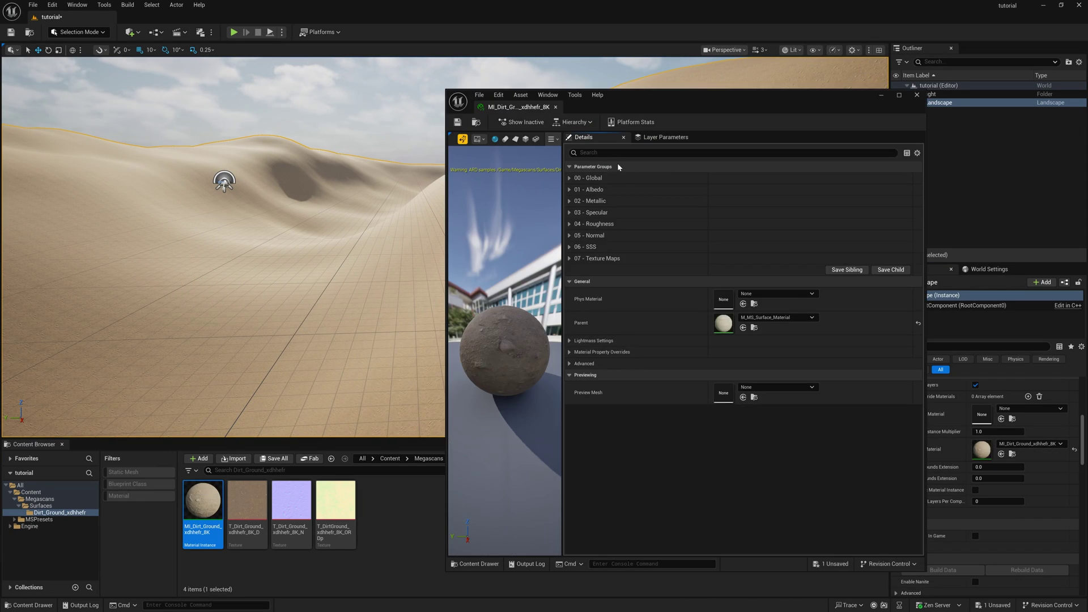
pyautogui.write('til')
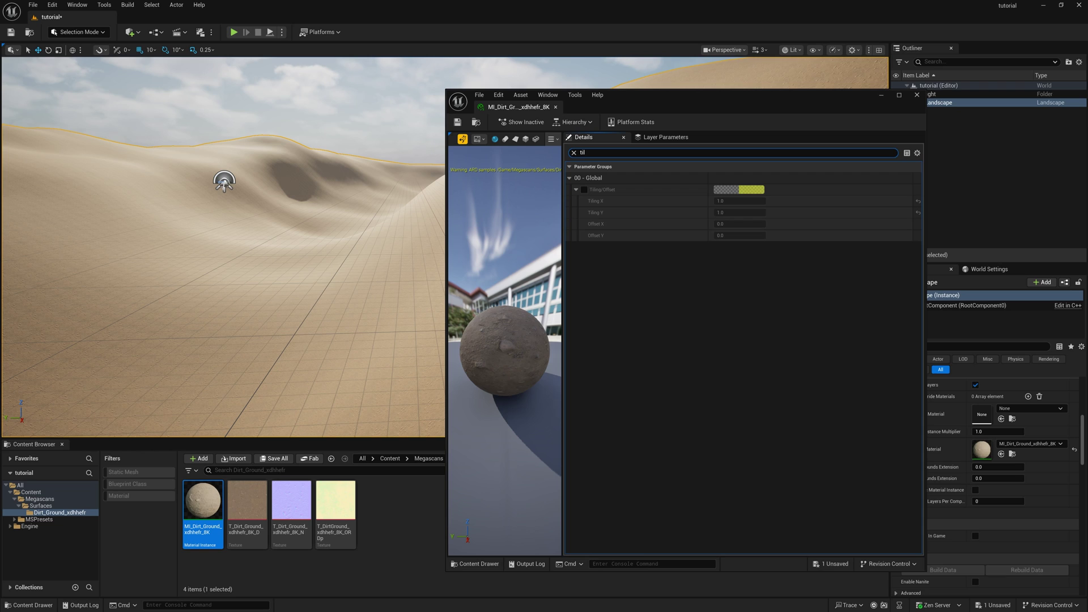
pyautogui.click(585, 189)
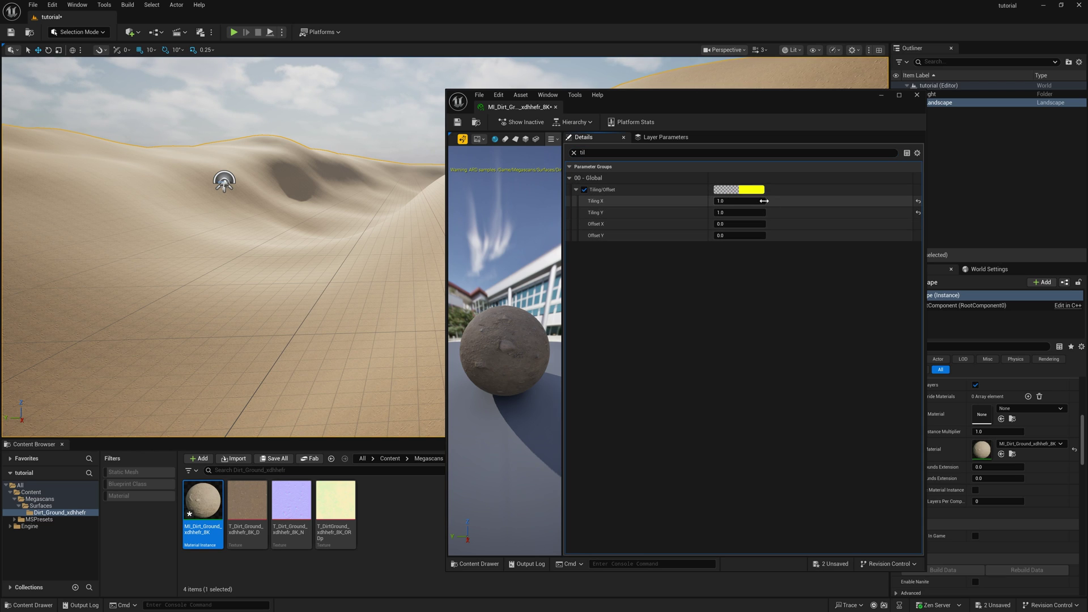
pyautogui.press('Tab')
pyautogui.write('.1')
pyautogui.press('Return')
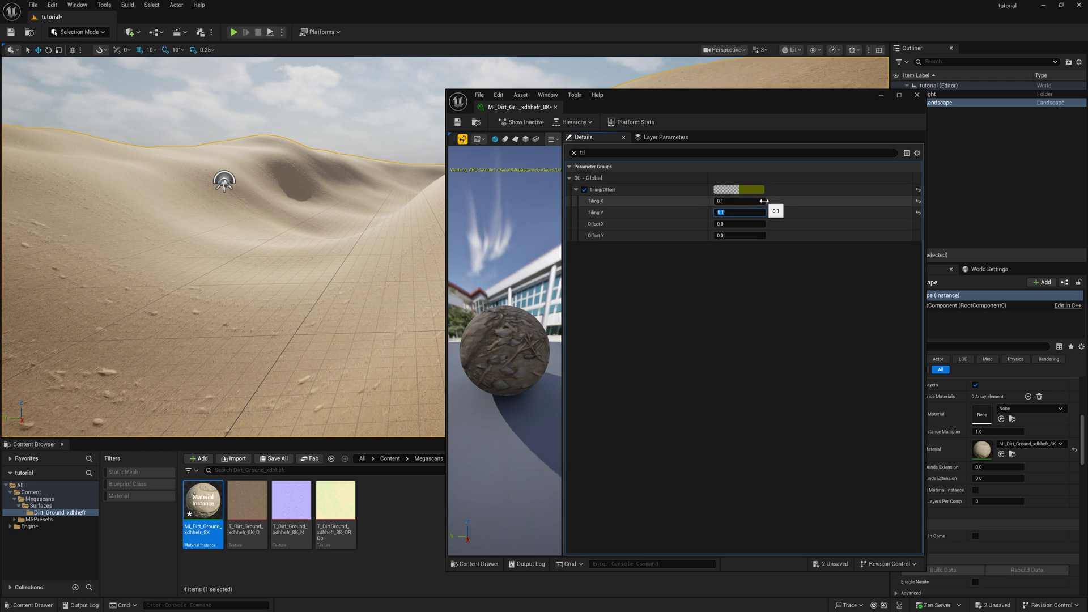
pyautogui.click(643, 255)
pyautogui.moveTo(224, 246); pyautogui.dragTo(142, 306, button='right')
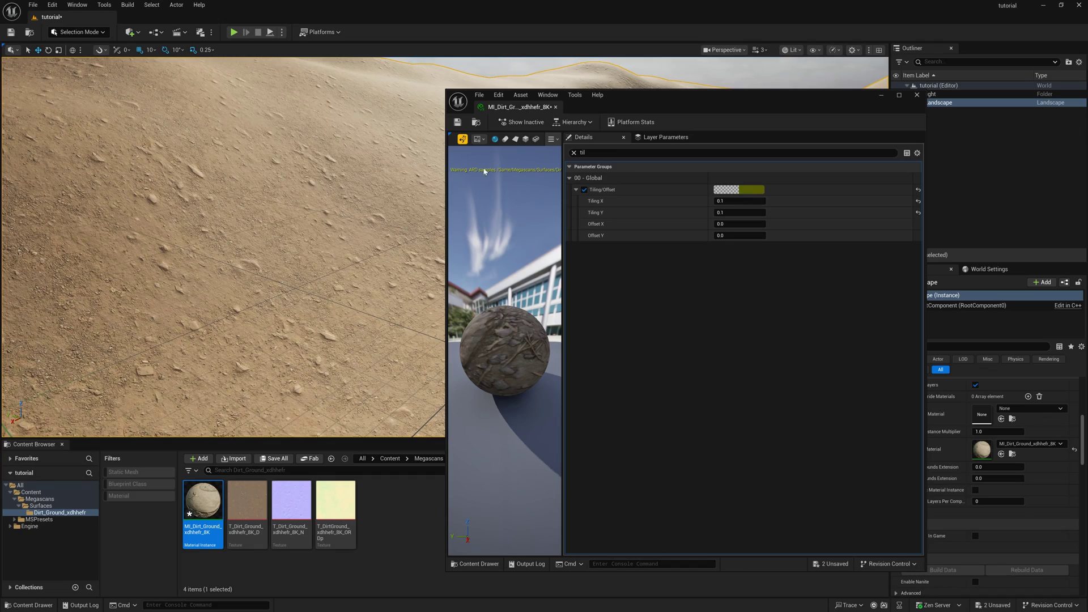
pyautogui.click(458, 122)
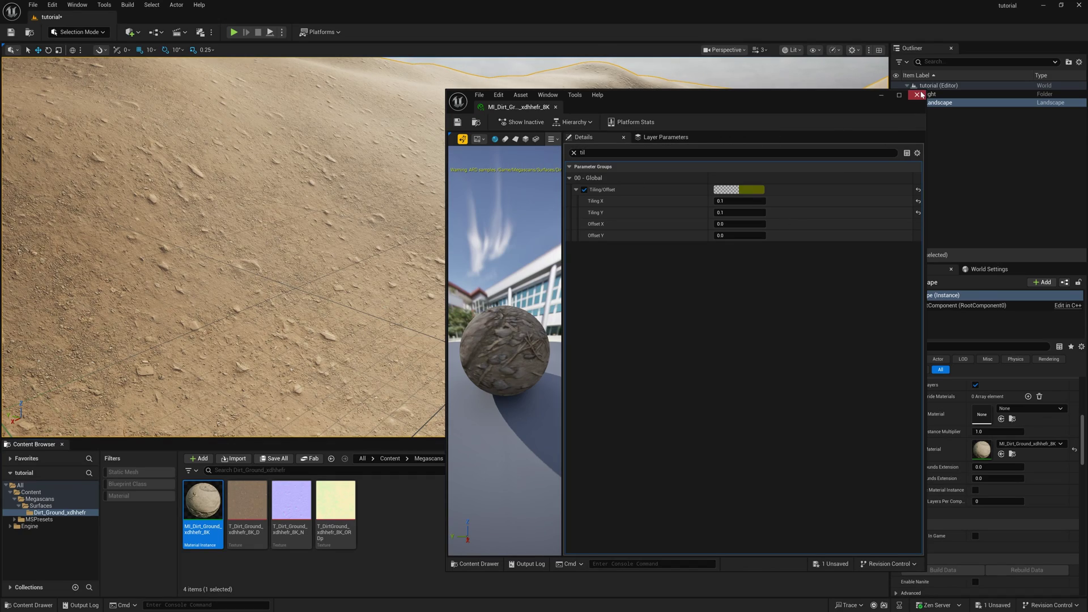
pyautogui.click(917, 95)
# - Deselect the landscape and hide the grid in the viewport
pyautogui.click(969, 169)
pyautogui.scroll(-5, 585, 283)
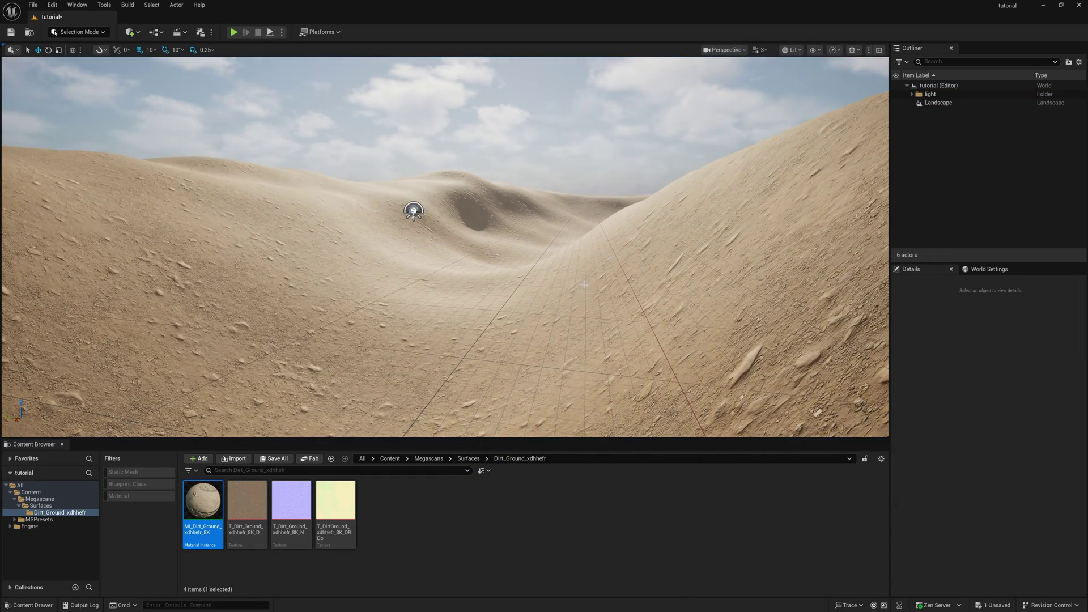
pyautogui.click(820, 53)
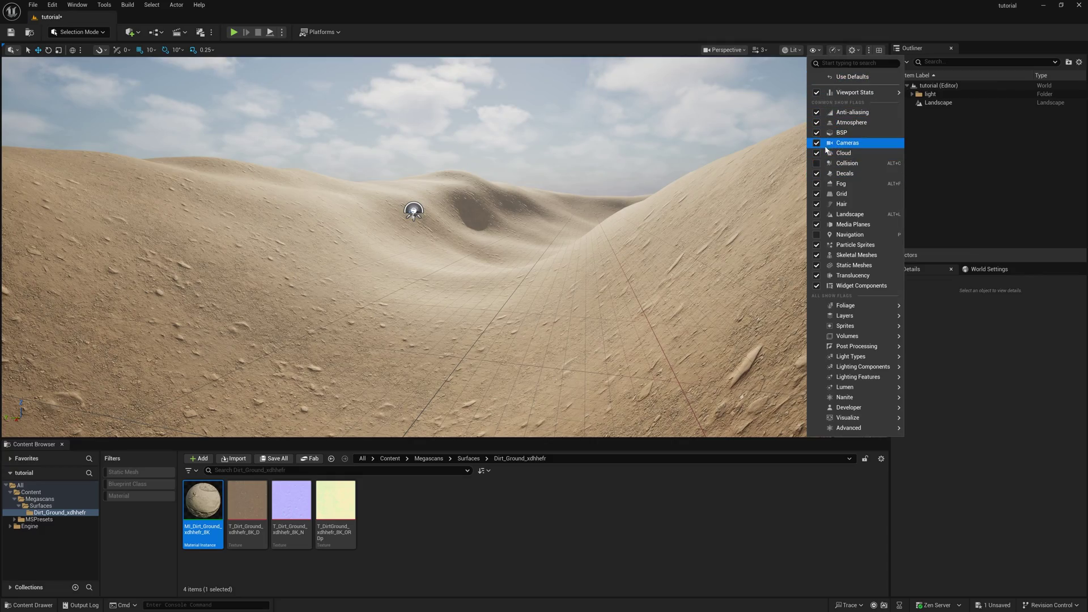
pyautogui.click(925, 198)
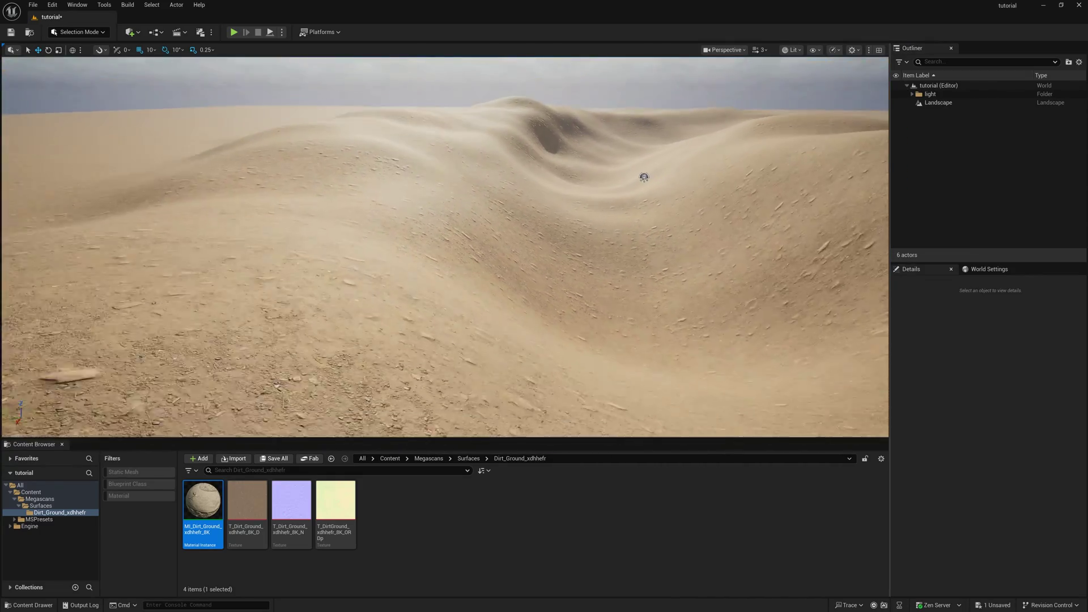
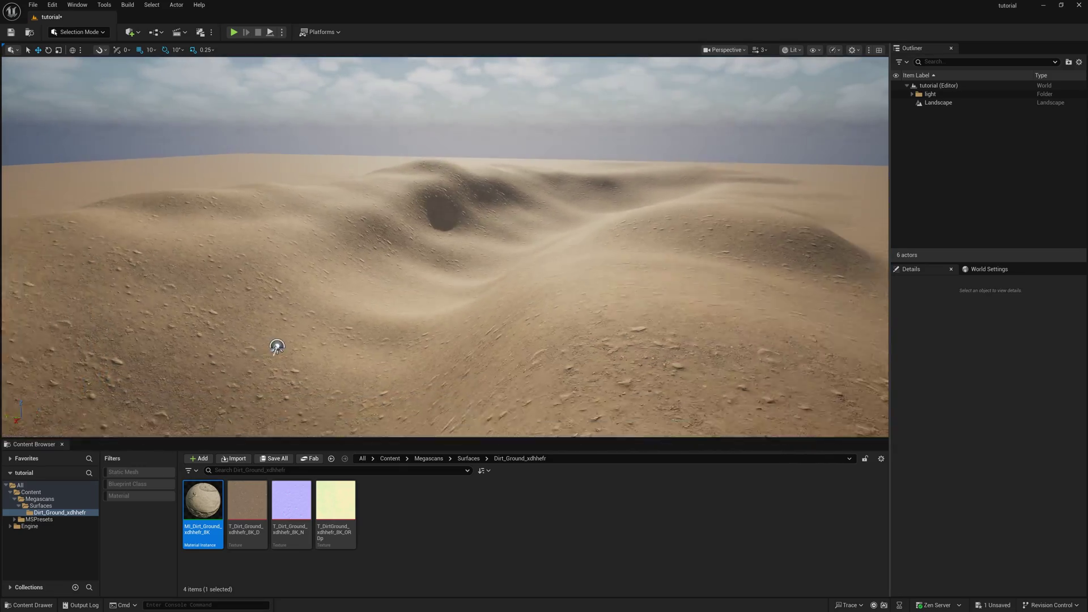
# - Add a Water Body River in the valley between the hills and insert its Water edit layer above the existing landscape layer
pyautogui.moveTo(422, 265); pyautogui.dragTo(391, 265, button='right')
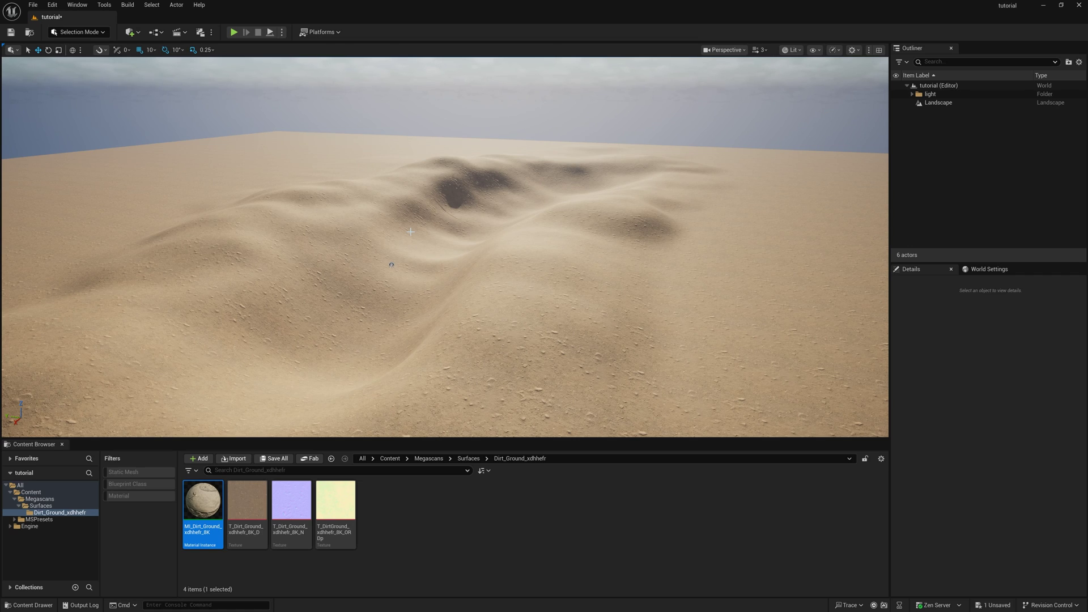
pyautogui.click(131, 32)
pyautogui.write('water')
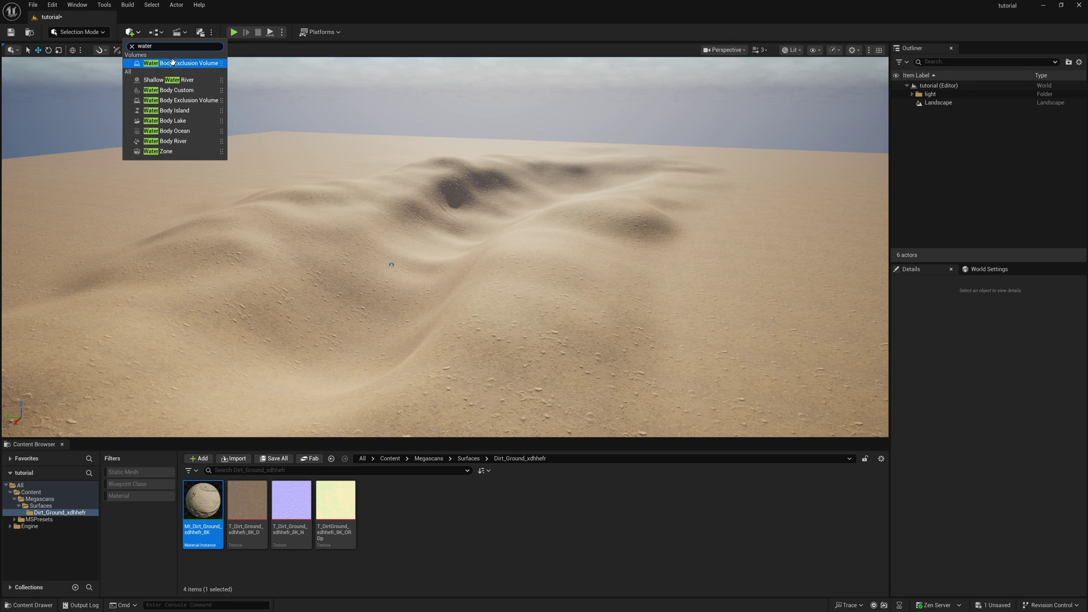
pyautogui.click(160, 142)
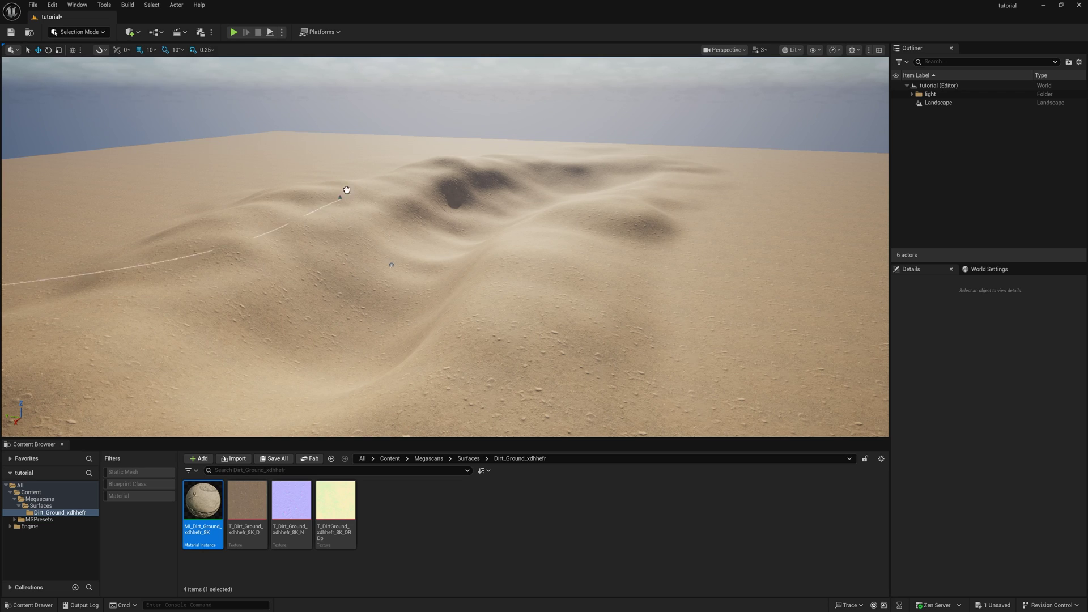
pyautogui.click(482, 194)
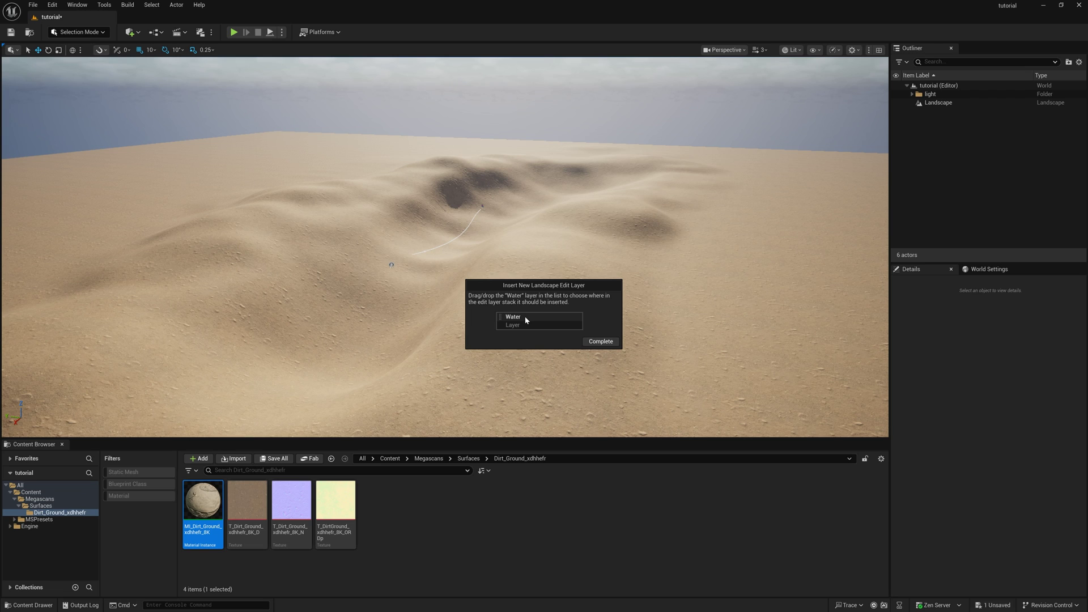
pyautogui.click(605, 343)
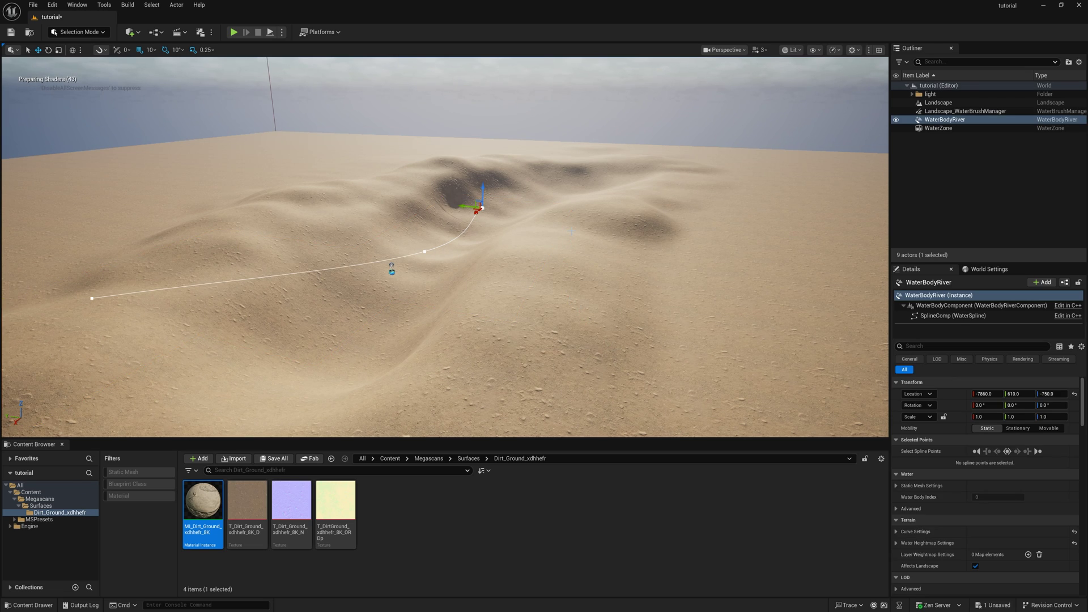
# - Move the spline point at the river's near end along Y to -600 so the river follows the valley
pyautogui.moveTo(572, 225); pyautogui.dragTo(541, 181, button='right')
pyautogui.press('s')
pyautogui.moveTo(489, 238)
pyautogui.mouseDown(button='right')
pyautogui.moveTo(488, 262)
pyautogui.moveTo(489, 213)
pyautogui.moveTo(489, 239)
pyautogui.mouseUp(button='right')
pyautogui.press('s')
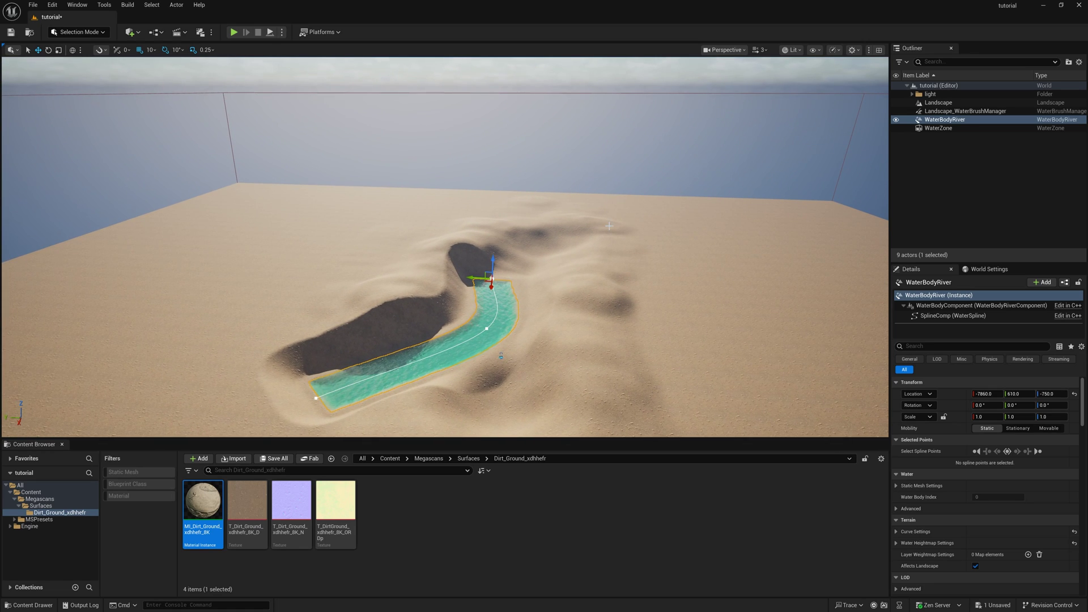
pyautogui.moveTo(414, 276); pyautogui.dragTo(312, 298, button='right')
pyautogui.press('d')
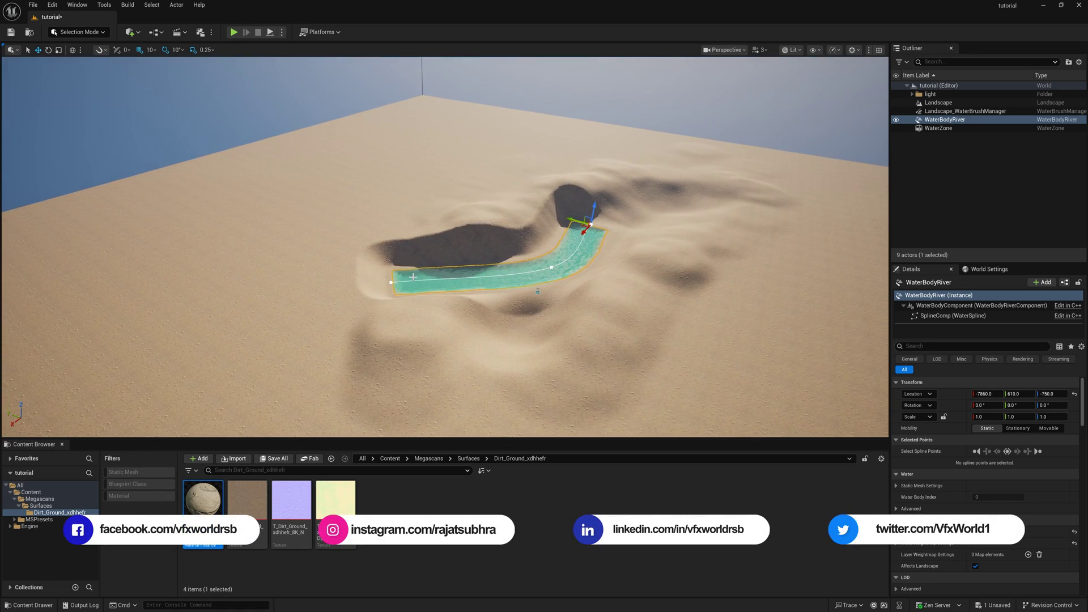
pyautogui.click(391, 282)
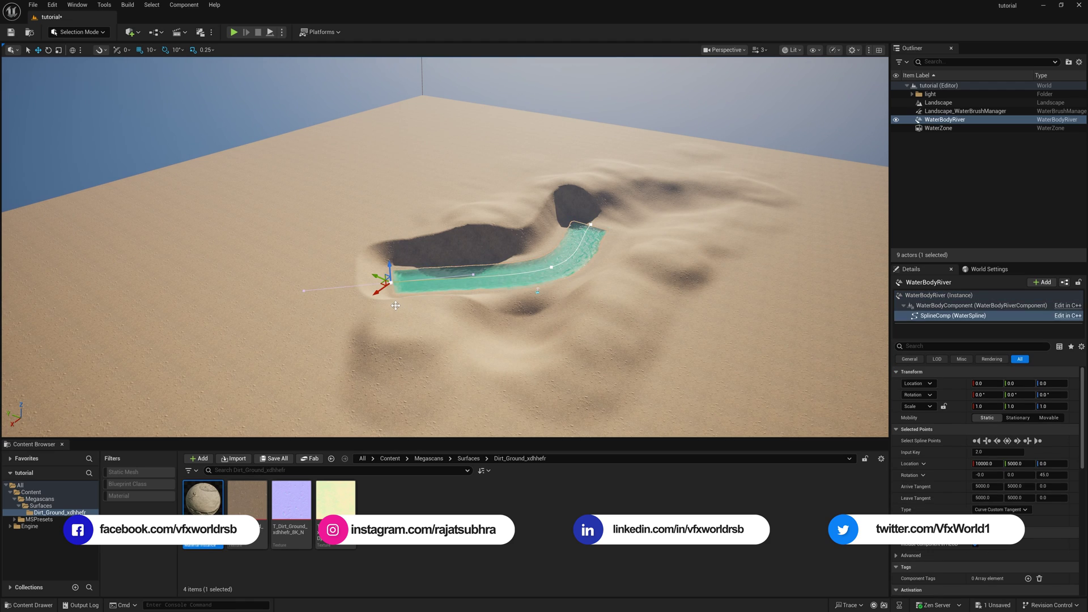
pyautogui.moveTo(377, 277); pyautogui.dragTo(577, 312)
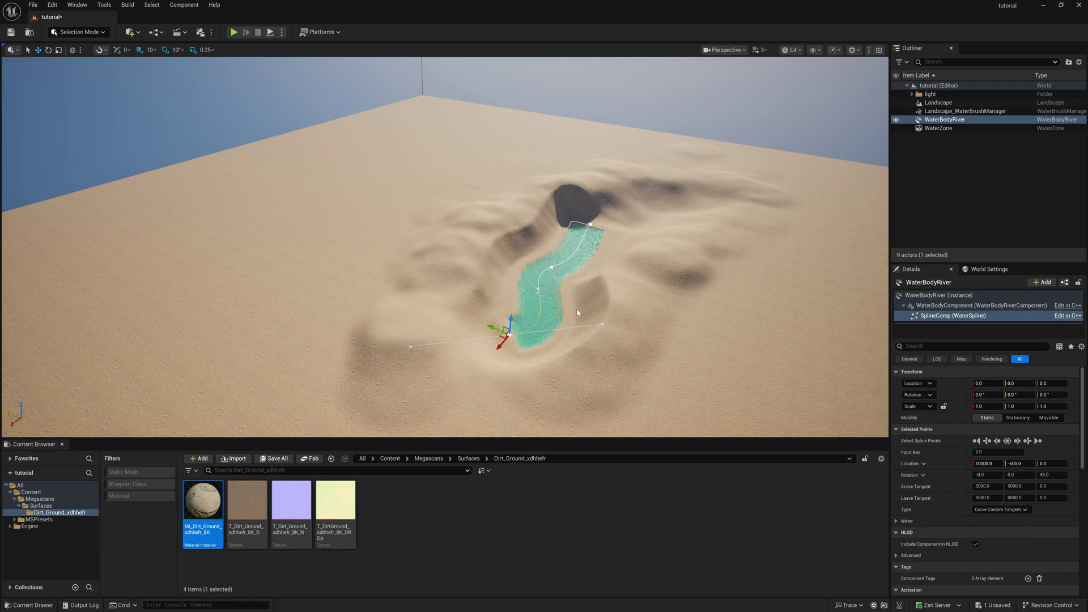
# - Rotate the river's far-end spline point to 30° about Z and move it in local space further along the valley
pyautogui.click(591, 224)
pyautogui.press('e')
pyautogui.moveTo(604, 238); pyautogui.dragTo(589, 245)
pyautogui.press('w')
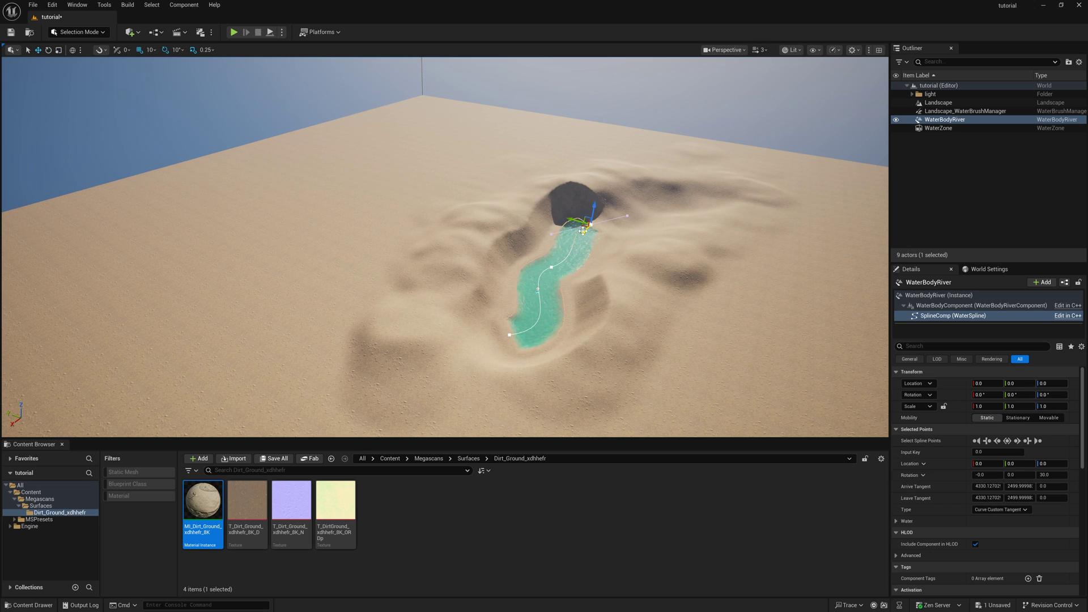
pyautogui.click(73, 50)
pyautogui.moveTo(578, 228); pyautogui.dragTo(687, 224)
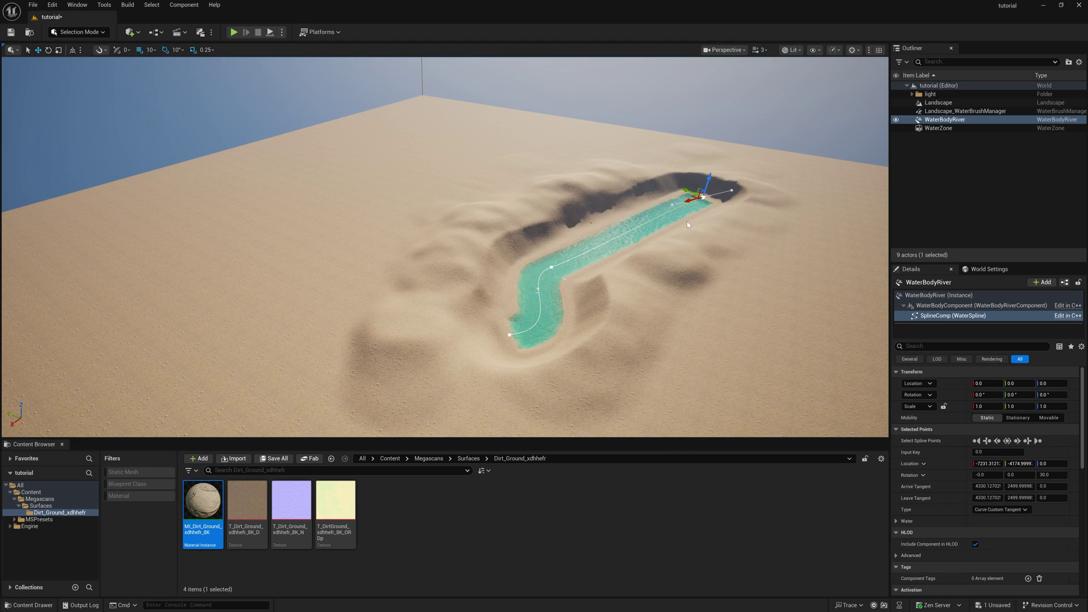
# - Shift the river's middle spline point toward the far end, then rotate the near-end point to about -35° and move it outward
pyautogui.click(552, 266)
pyautogui.moveTo(540, 257); pyautogui.dragTo(566, 235)
pyautogui.click(510, 334)
pyautogui.press('e')
pyautogui.moveTo(483, 334); pyautogui.dragTo(499, 367)
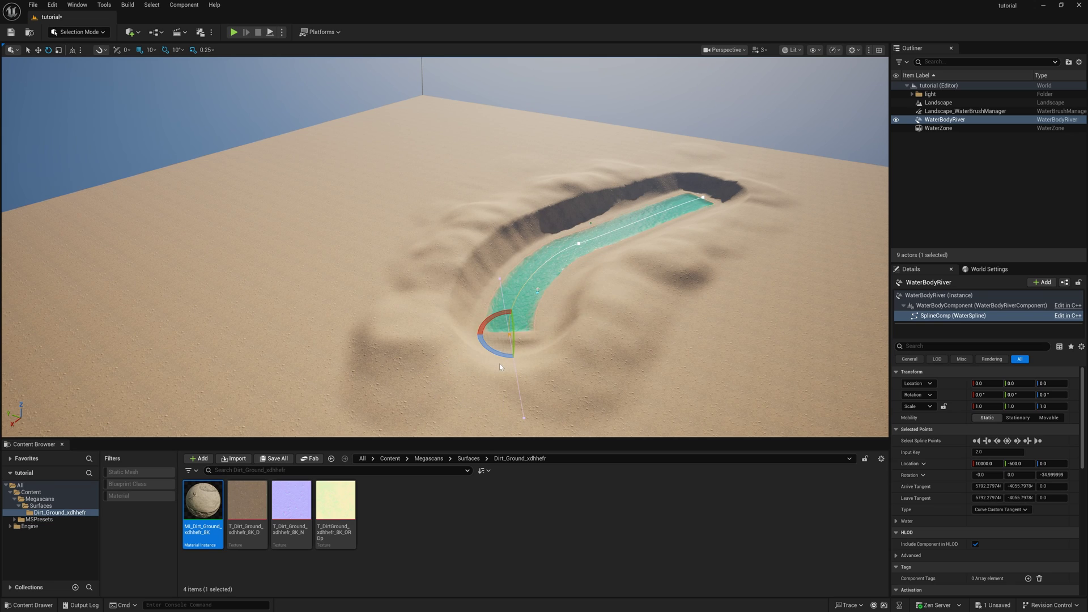
pyautogui.press('w')
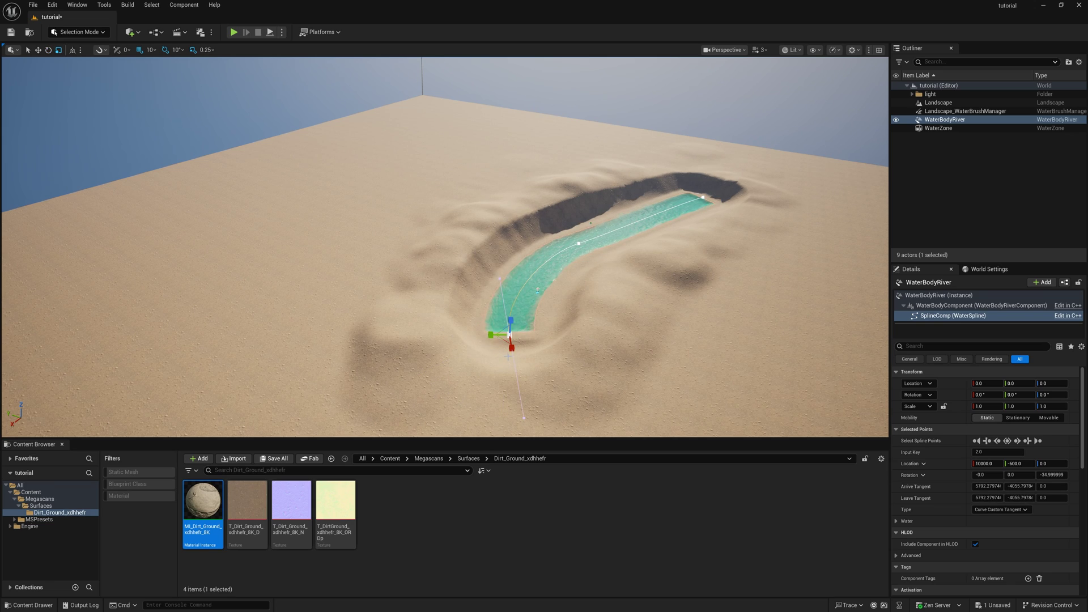
pyautogui.moveTo(512, 353); pyautogui.dragTo(513, 400)
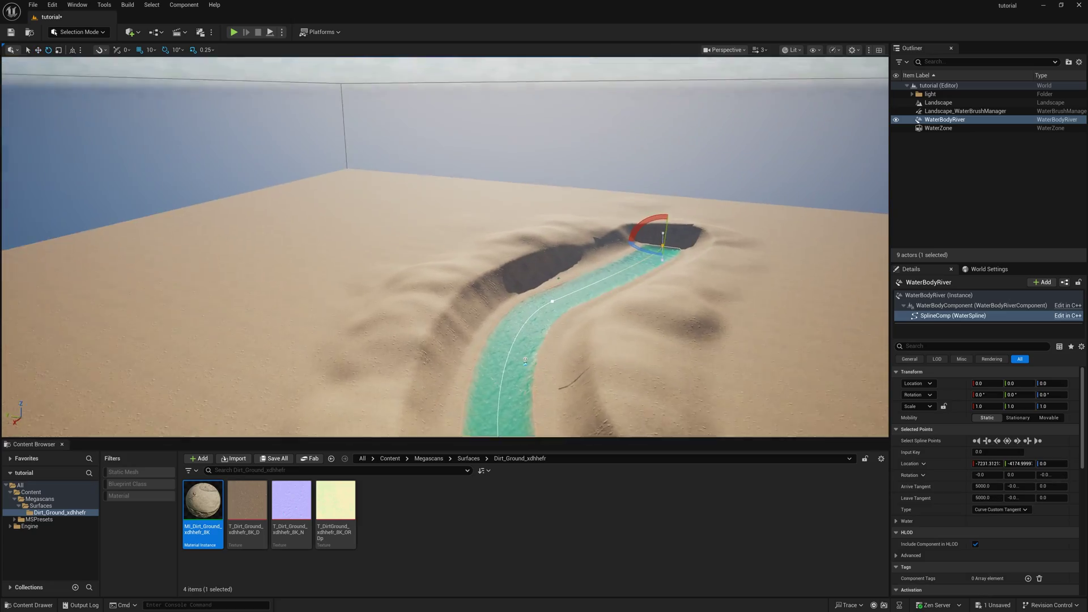
# - Examine the river surface and its banks from close to the water
pyautogui.moveTo(445, 247); pyautogui.dragTo(513, 347, button='right')
pyautogui.press('w')
pyautogui.press('w')
pyautogui.press('d')
pyautogui.moveTo(461, 318); pyautogui.dragTo(432, 320, button='right')
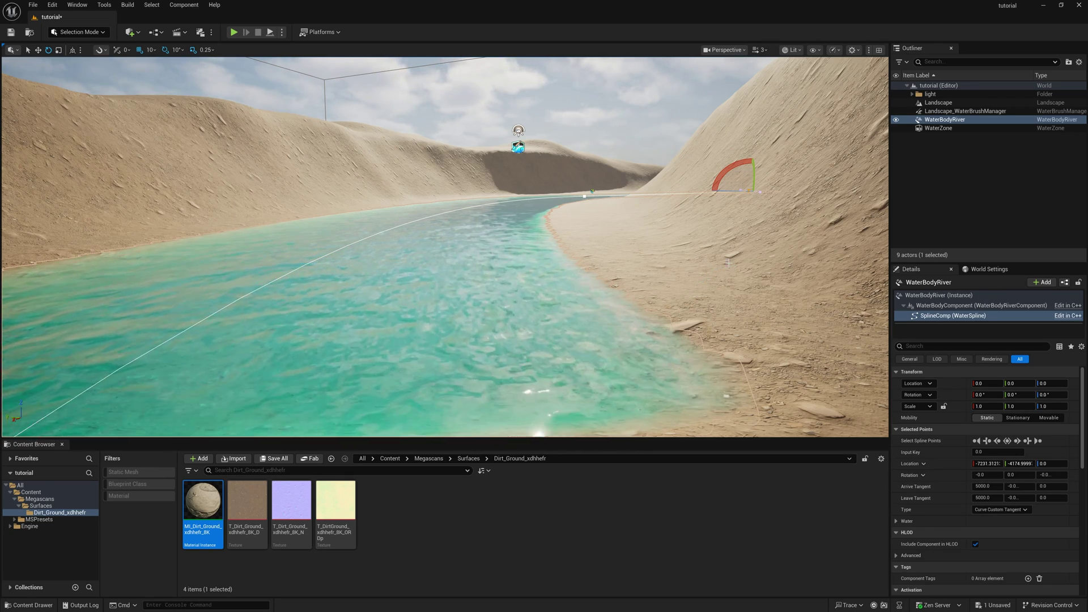
pyautogui.click(591, 152)
pyautogui.moveTo(445, 246); pyautogui.dragTo(589, 196, button='right')
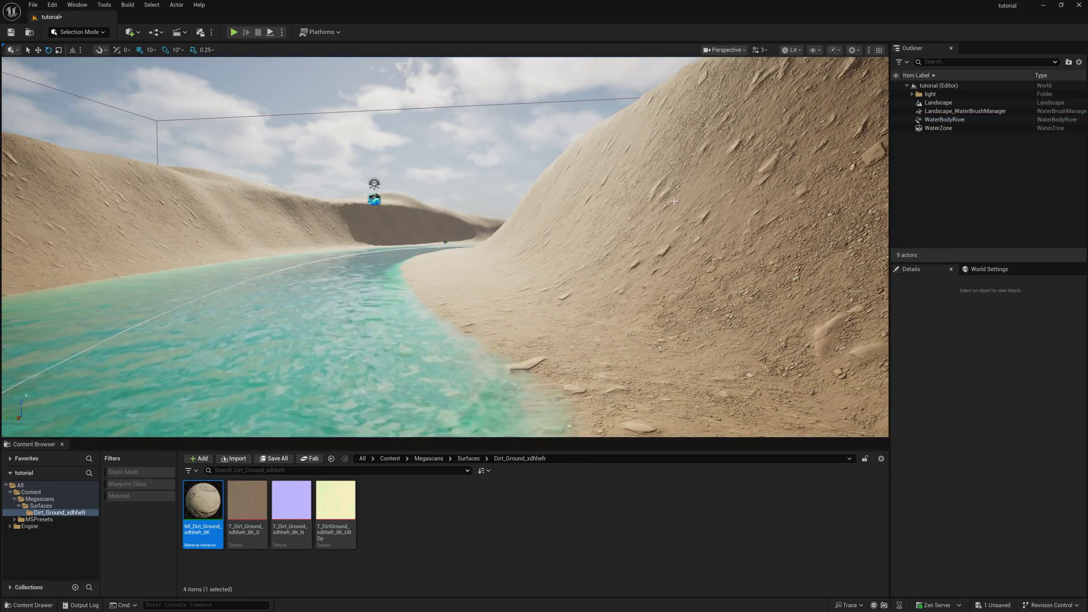
pyautogui.moveTo(665, 210)
pyautogui.mouseDown(button='right')
pyautogui.moveTo(652, 249)
pyautogui.moveTo(567, 238)
pyautogui.moveTo(595, 210)
pyautogui.moveTo(652, 221)
pyautogui.mouseUp(button='right')
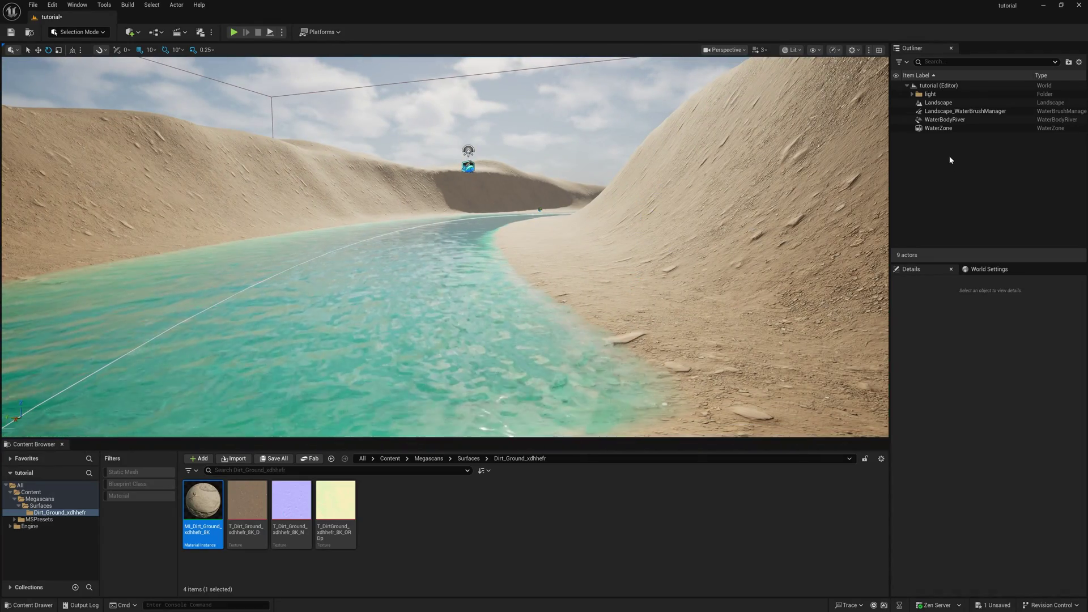
# - Duplicate the near-end point of the river's WaterSpline and place it at about X 13762, Y -2758 to lengthen the river
pyautogui.click(944, 121)
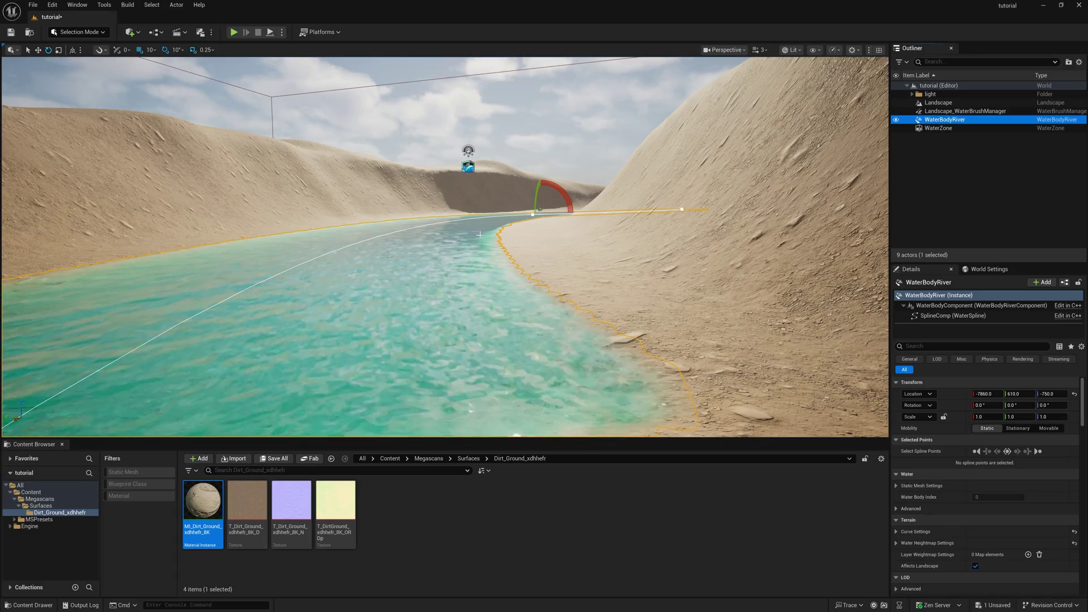
pyautogui.moveTo(503, 274); pyautogui.dragTo(393, 285, button='right')
pyautogui.click(953, 315)
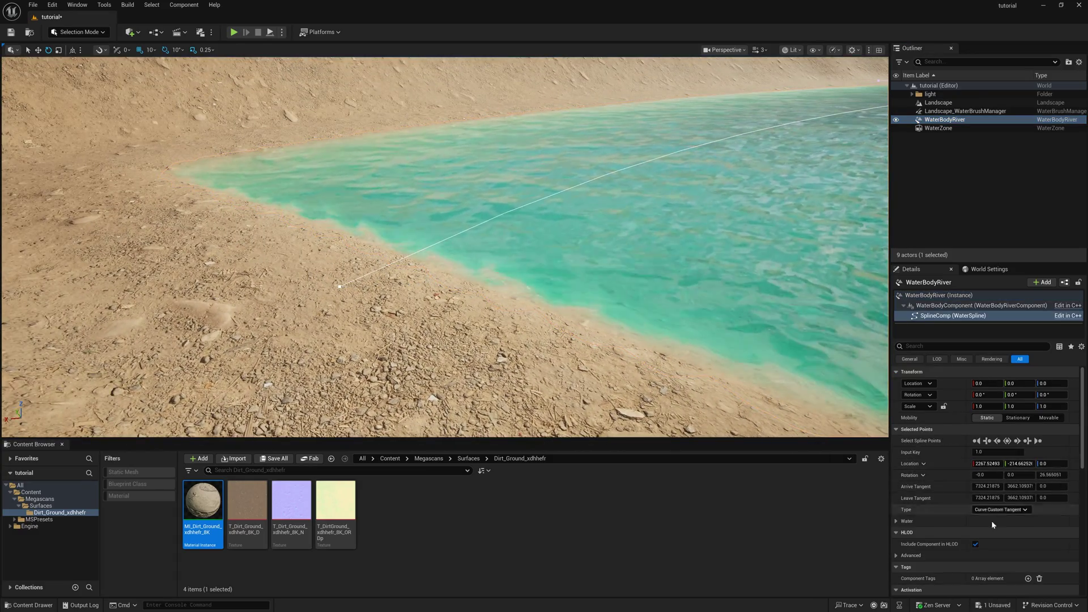
pyautogui.press('s')
pyautogui.moveTo(456, 274); pyautogui.dragTo(456, 297, button='right')
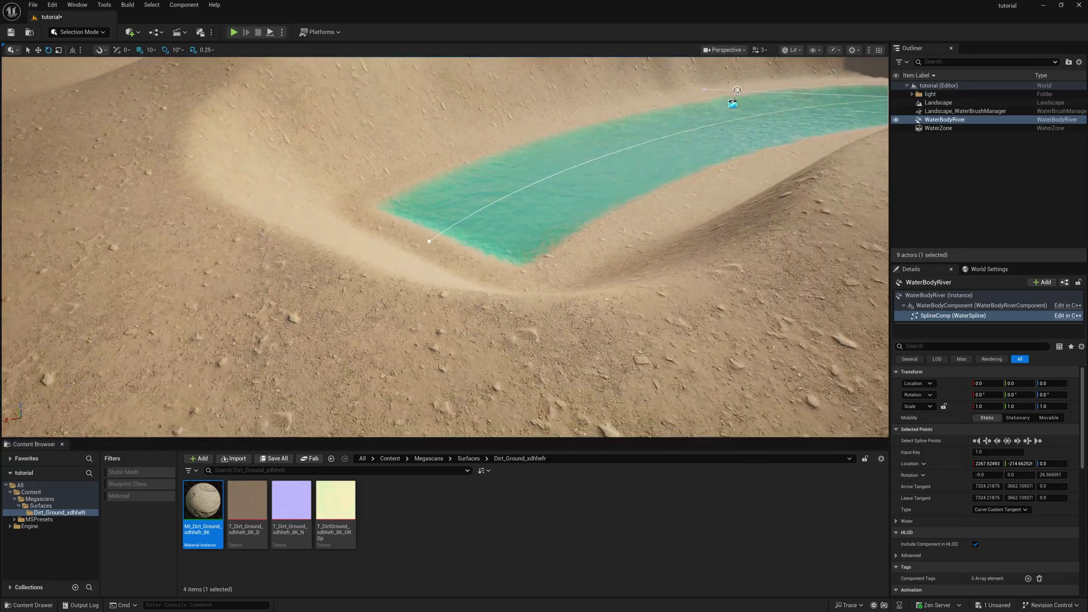
pyautogui.click(427, 244)
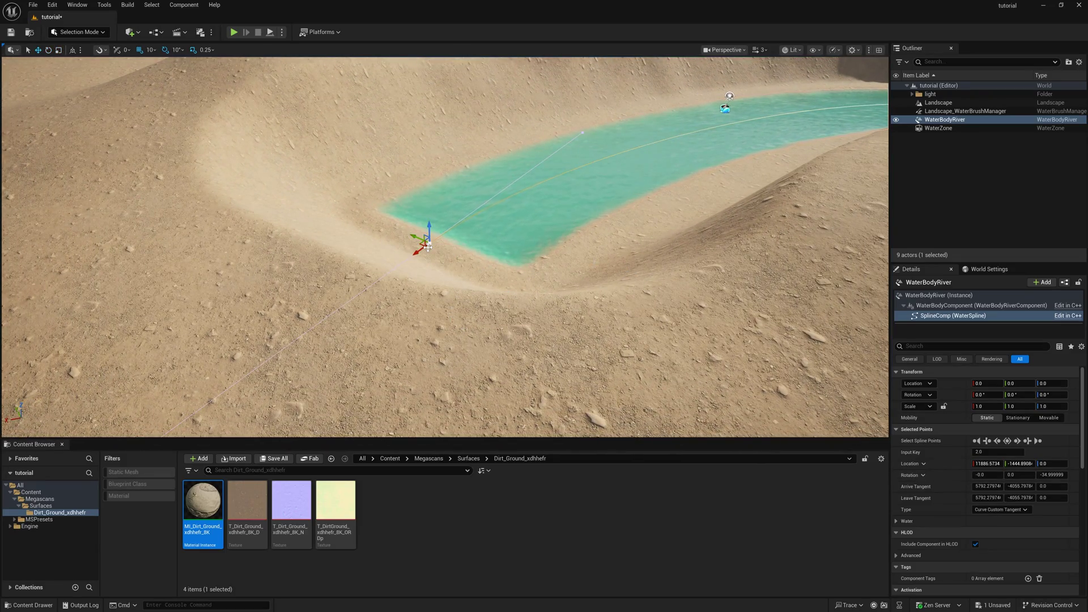
pyautogui.keyDown('alt'); pyautogui.moveTo(419, 260); pyautogui.dragTo(184, 413); pyautogui.keyUp('alt')
pyautogui.moveTo(232, 335)
pyautogui.mouseDown(button='right')
pyautogui.moveTo(255, 342)
pyautogui.moveTo(142, 391)
pyautogui.moveTo(210, 352)
pyautogui.moveTo(306, 340)
pyautogui.moveTo(232, 335)
pyautogui.mouseUp(button='right')
pyautogui.press('a')
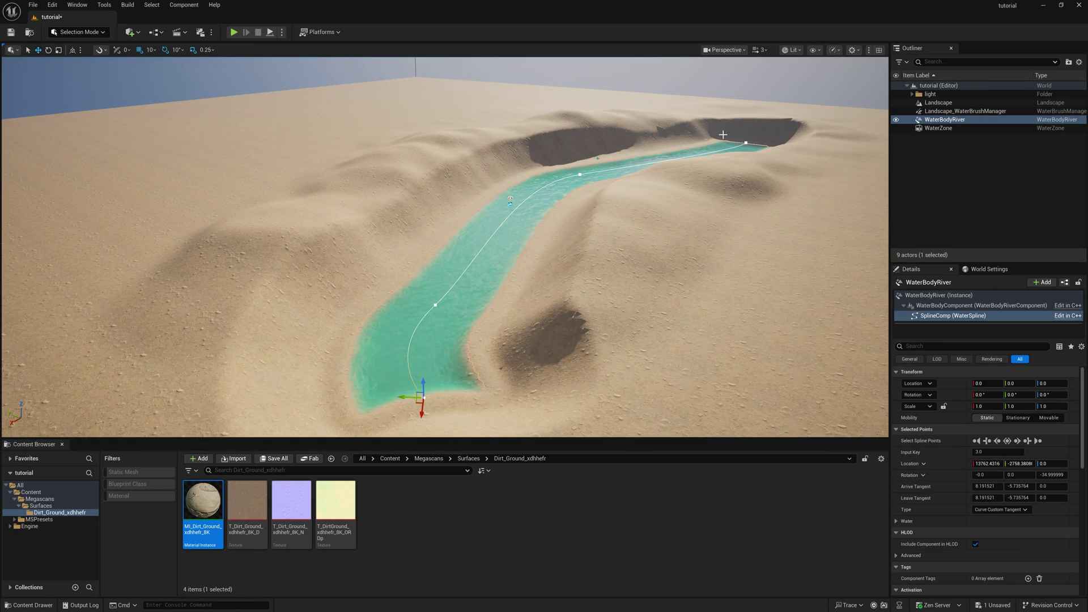
# - Select all points of the river's WaterSpline and set their water depth to 250
pyautogui.click(1007, 441)
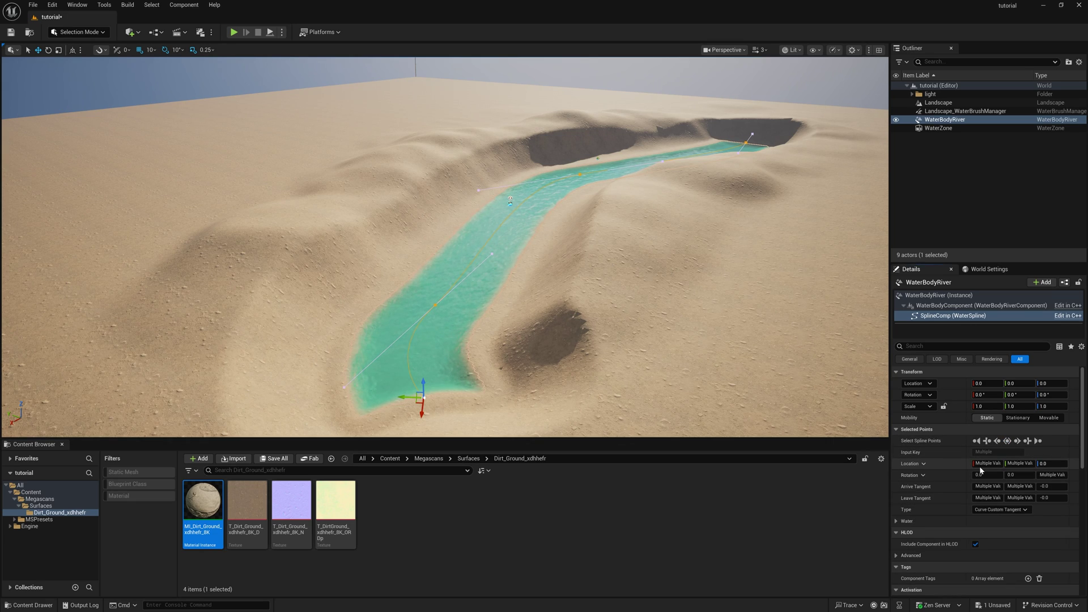
pyautogui.scroll(-4, 933, 506)
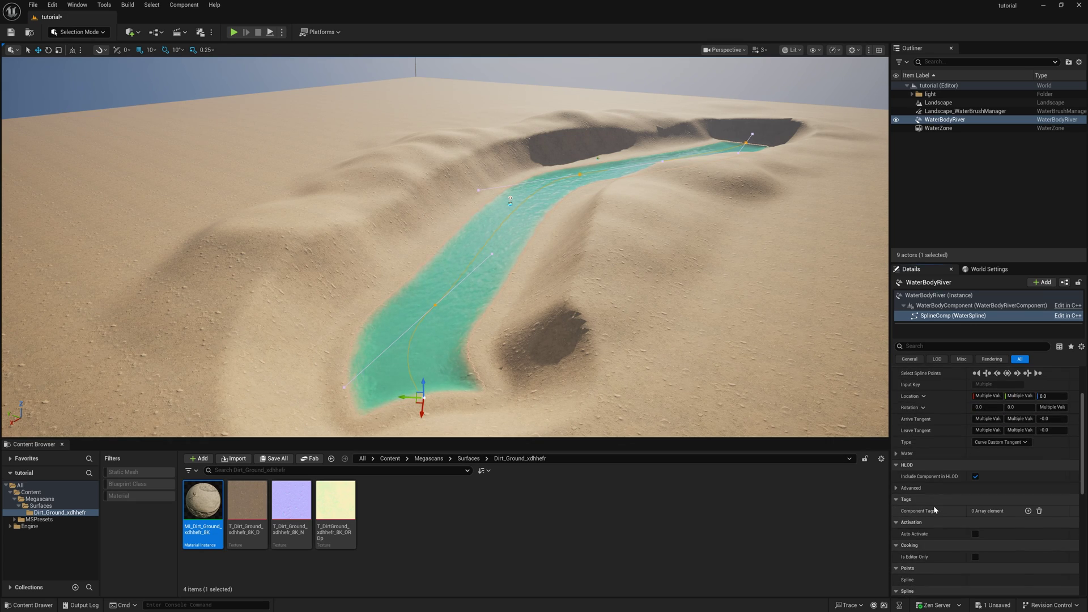
pyautogui.scroll(-1, 933, 510)
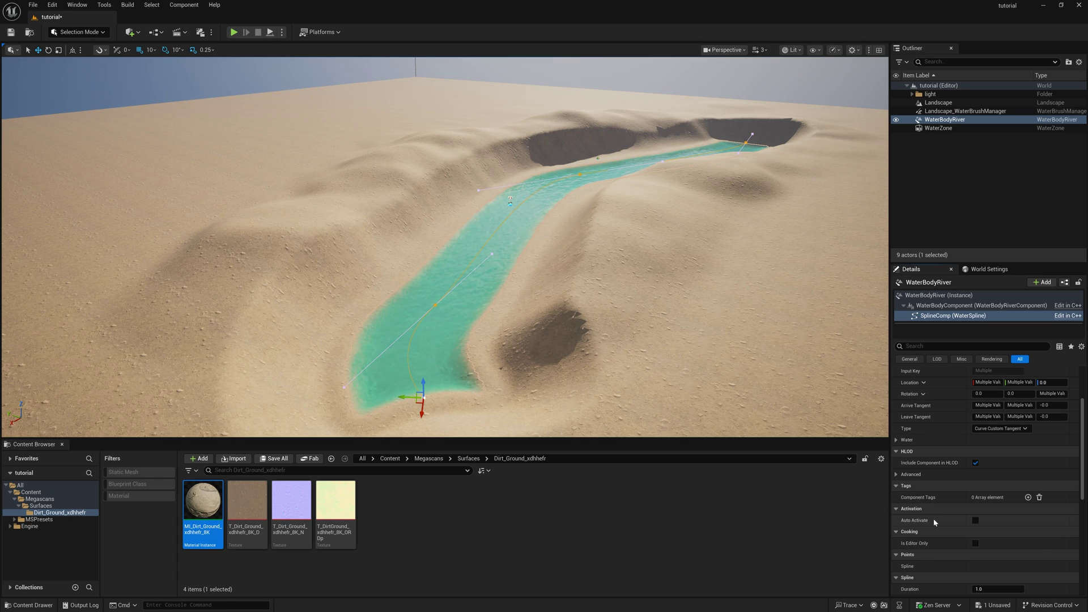
pyautogui.scroll(3, 934, 522)
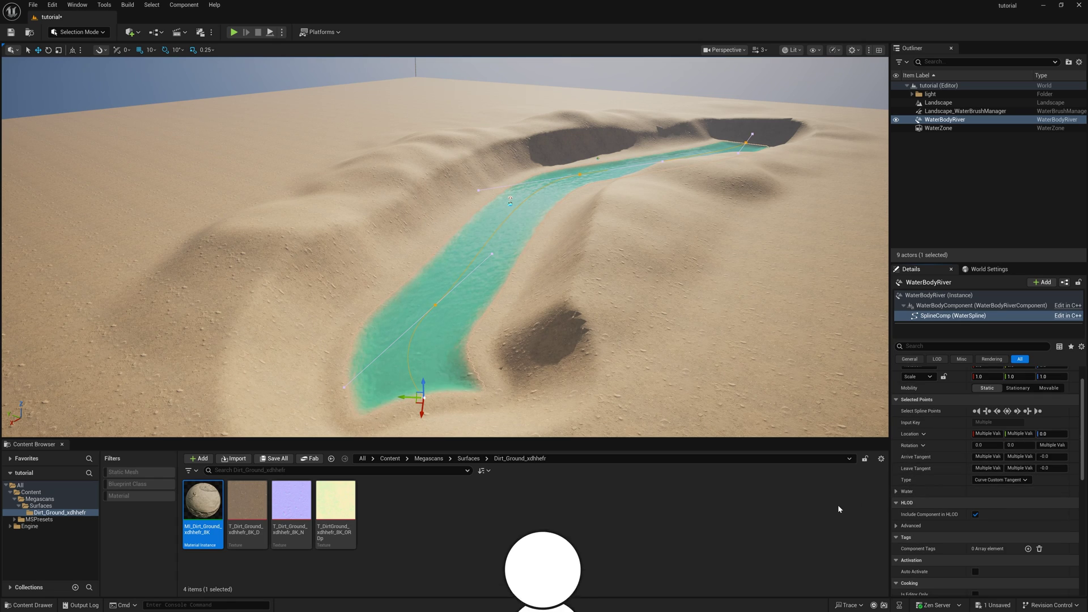
pyautogui.click(896, 492)
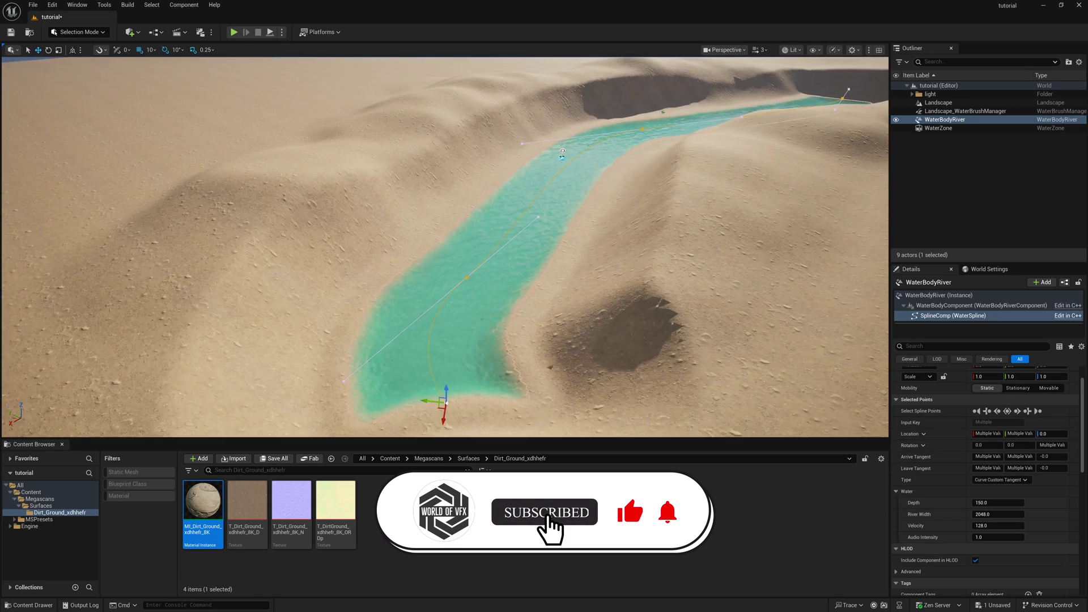
pyautogui.scroll(2, 445, 247)
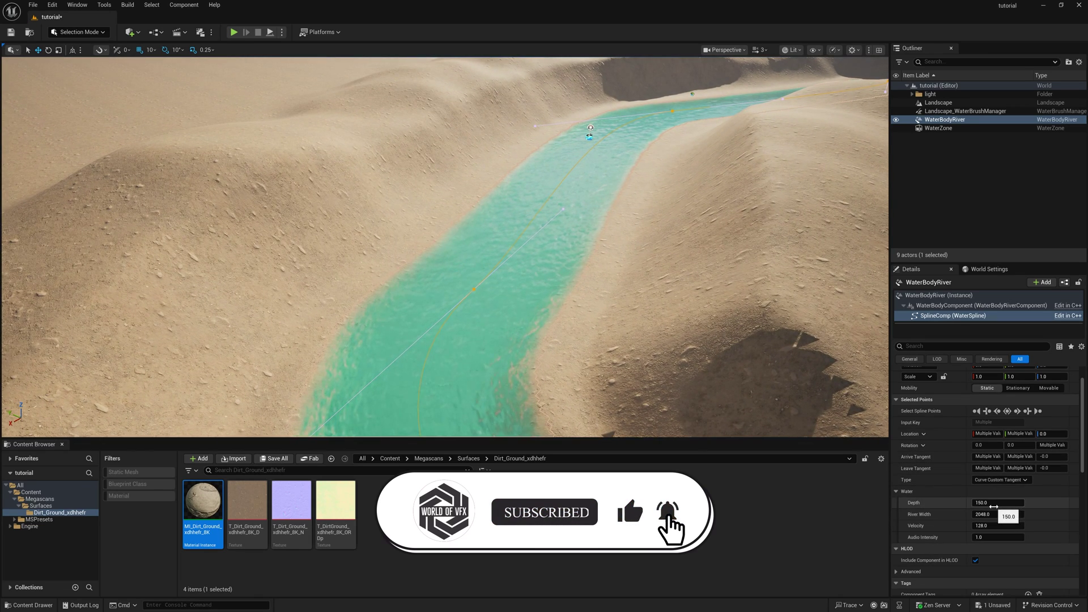
pyautogui.click(994, 503)
pyautogui.write('250')
pyautogui.press('Return')
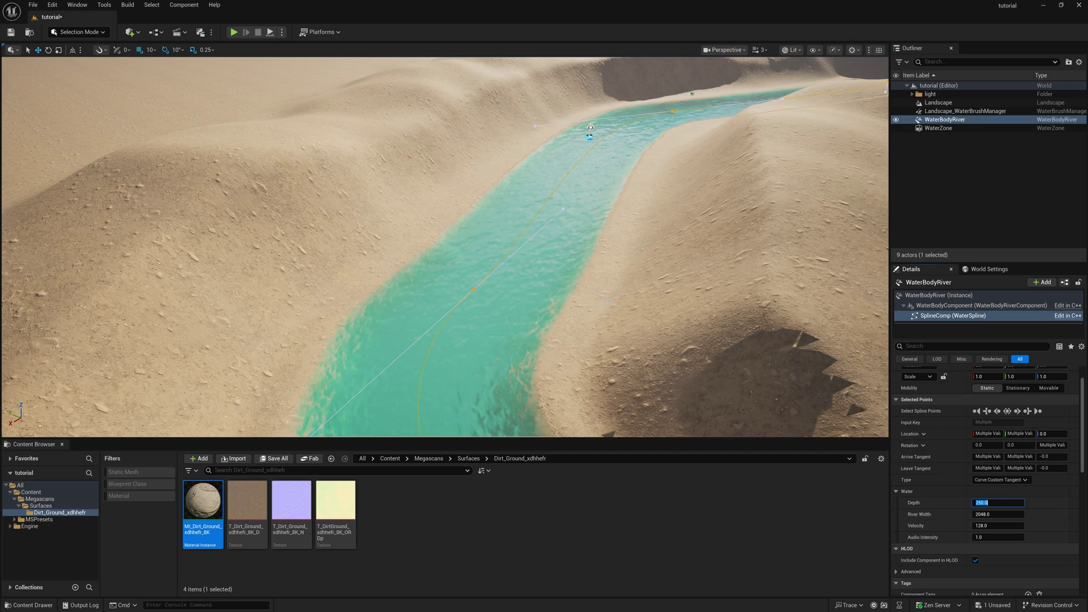
# - Try a river width of 3048 on all the spline points
pyautogui.click(1010, 514)
pyautogui.write('3')
pyautogui.press('Return')
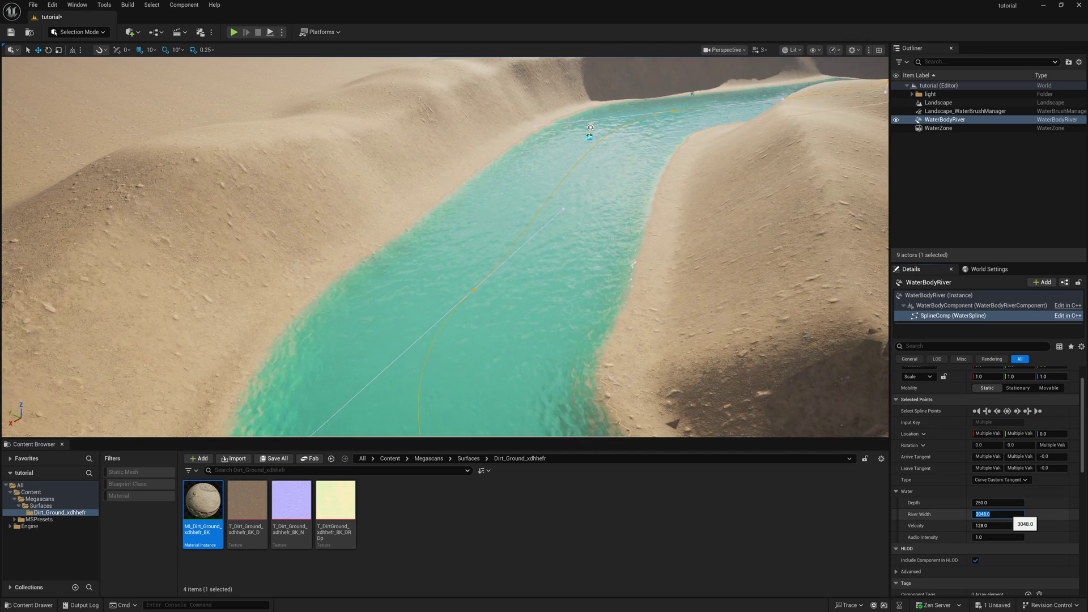
pyautogui.moveTo(474, 247); pyautogui.dragTo(338, 133, button='right')
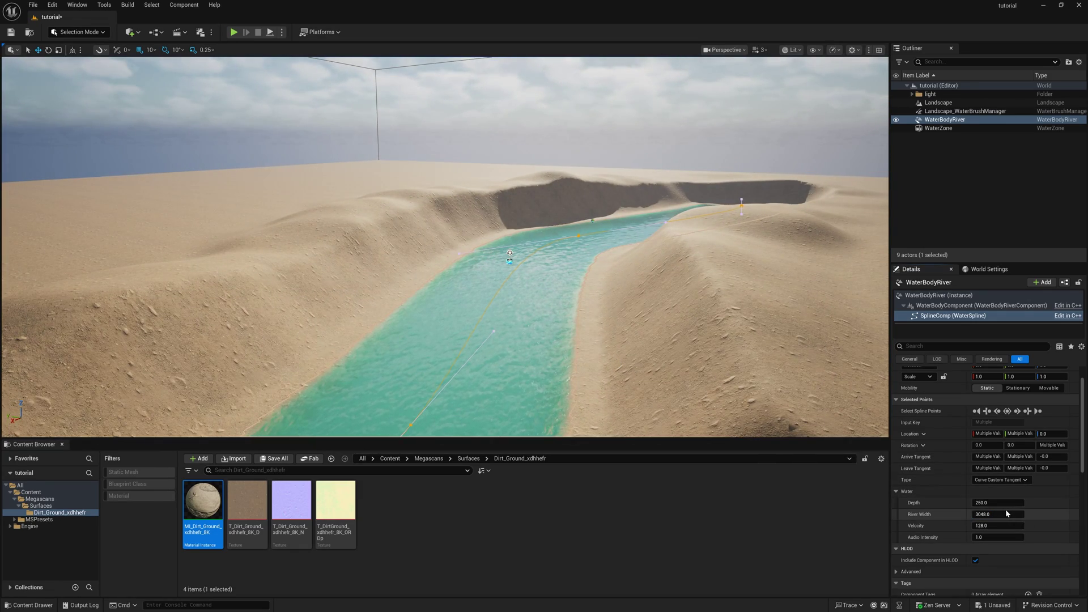
# - Set the river width of all spline points to 2500 and their velocity to 250
pyautogui.click(1007, 513)
pyautogui.write('2500')
pyautogui.press('Return')
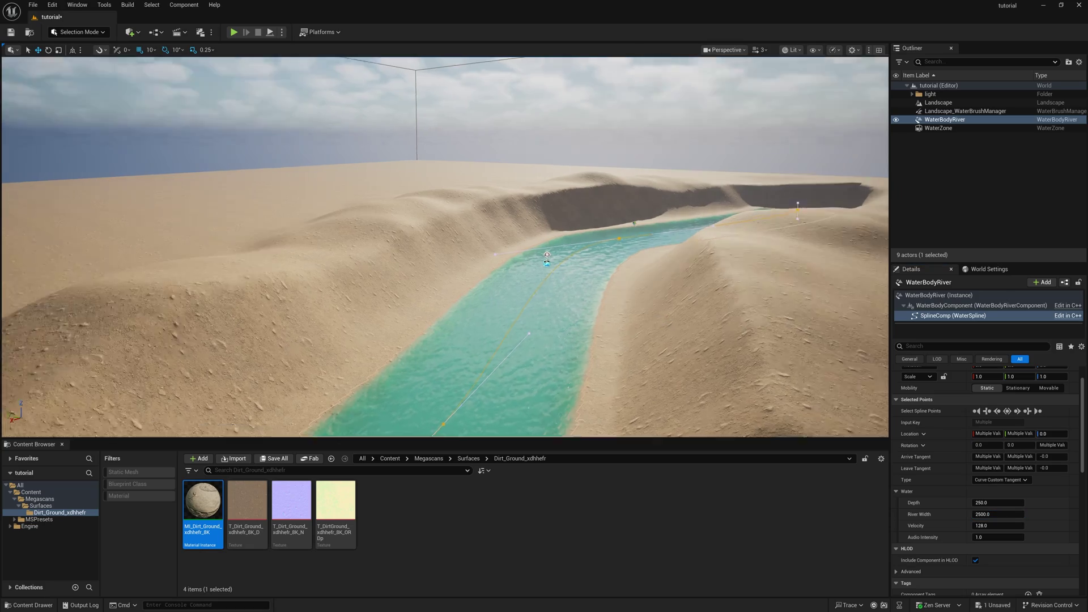
pyautogui.moveTo(793, 272); pyautogui.dragTo(805, 397, button='right')
pyautogui.click(1001, 525)
pyautogui.write('25')
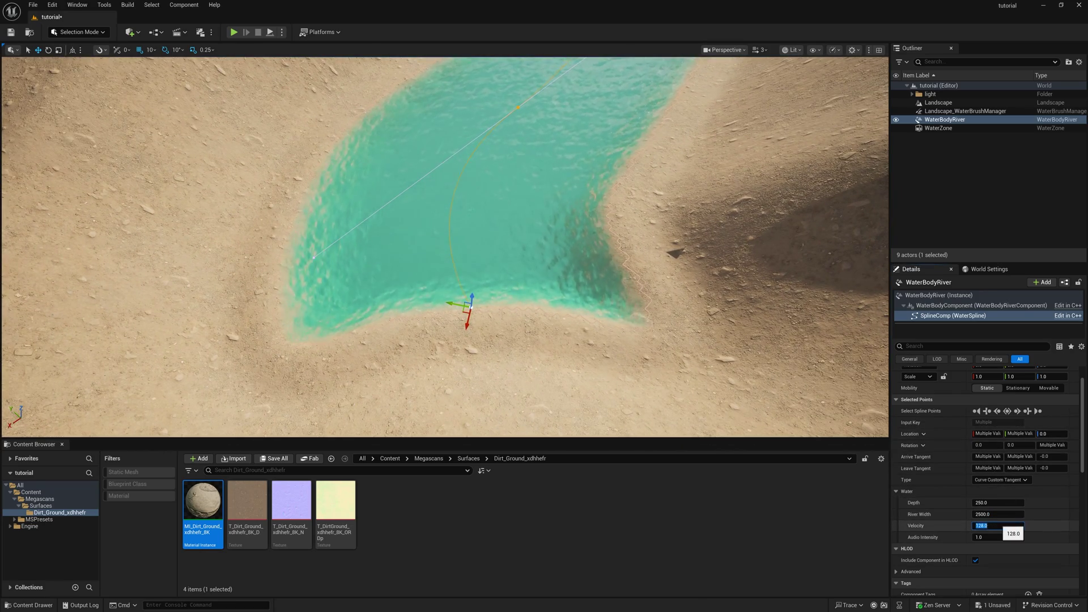
pyautogui.write('0')
pyautogui.press('Return')
pyautogui.moveTo(445, 246); pyautogui.dragTo(460, 207, button='right')
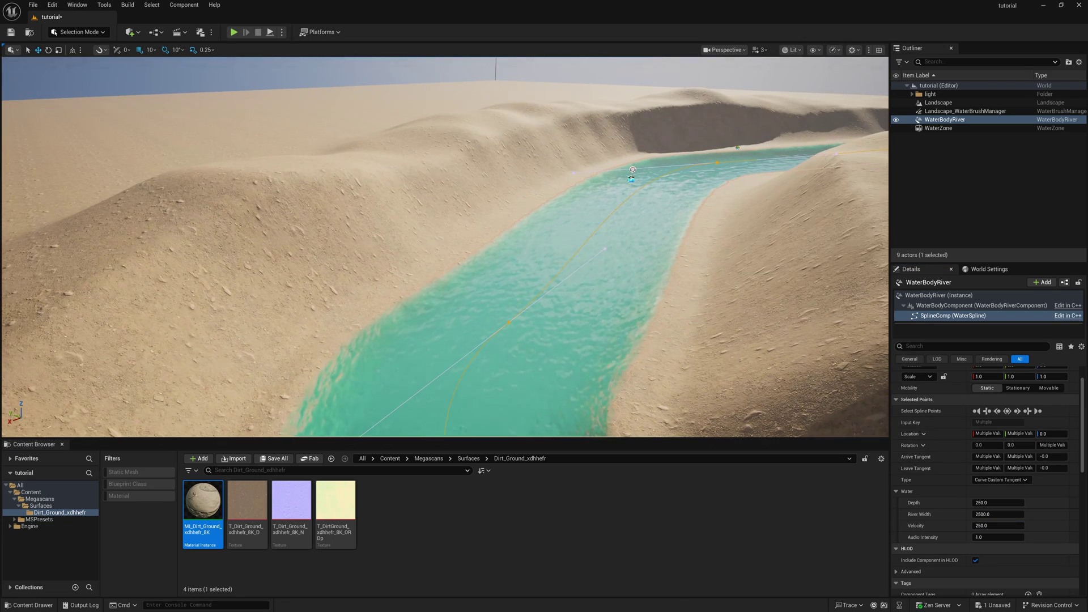
# - Switch from the spline to the whole WaterBodyRiver actor and open its terrain curve settings
pyautogui.scroll(-2, 922, 523)
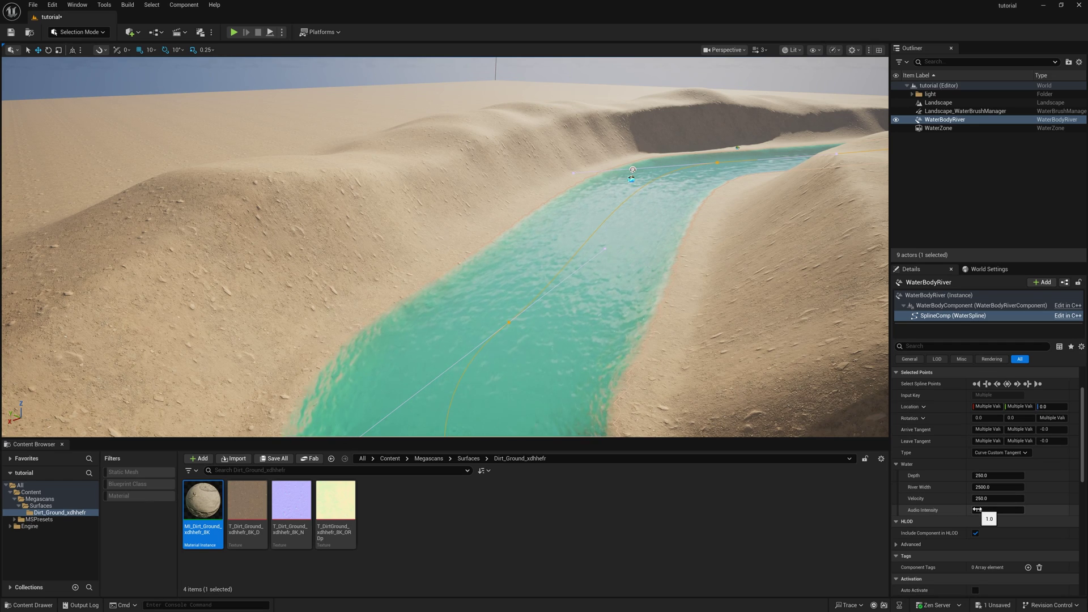
pyautogui.press('Escape')
pyautogui.scroll(-3, 932, 530)
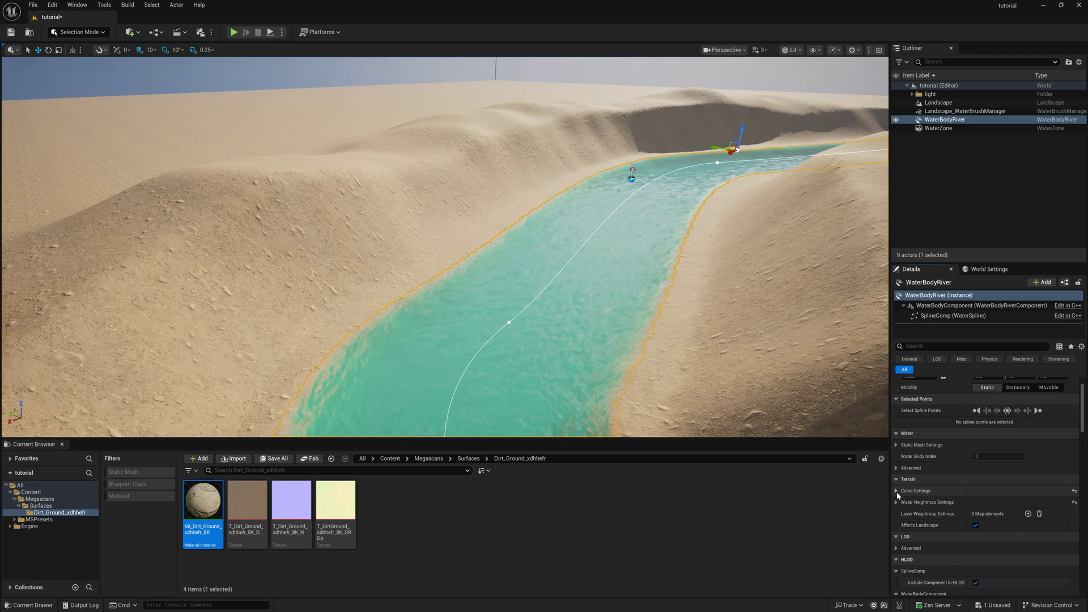
pyautogui.click(896, 491)
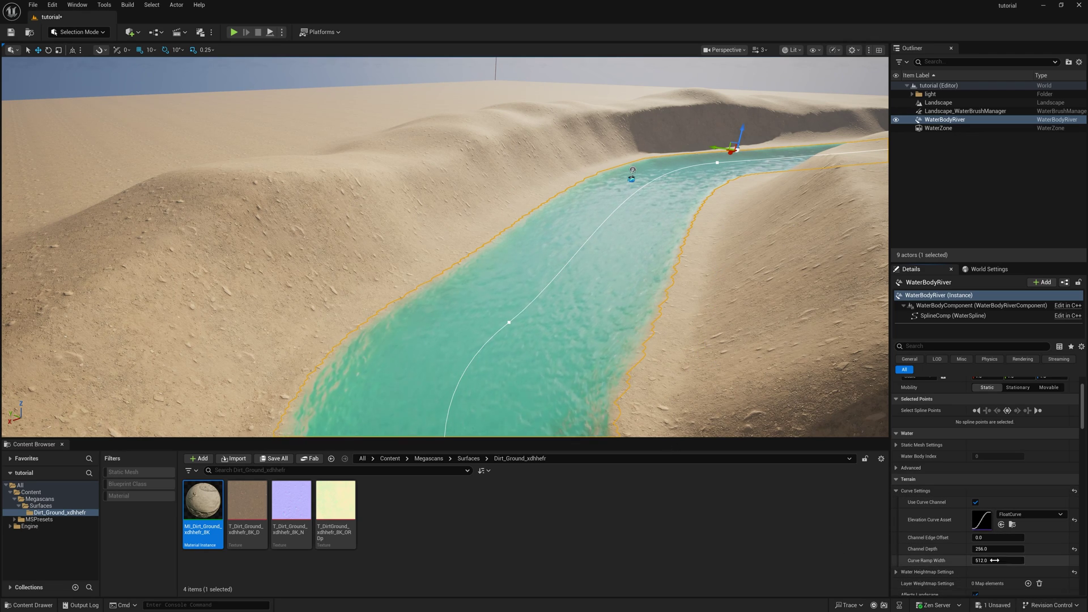
# - Try a Channel Edge Offset of 150 on the river and reset it to the default
pyautogui.click(995, 538)
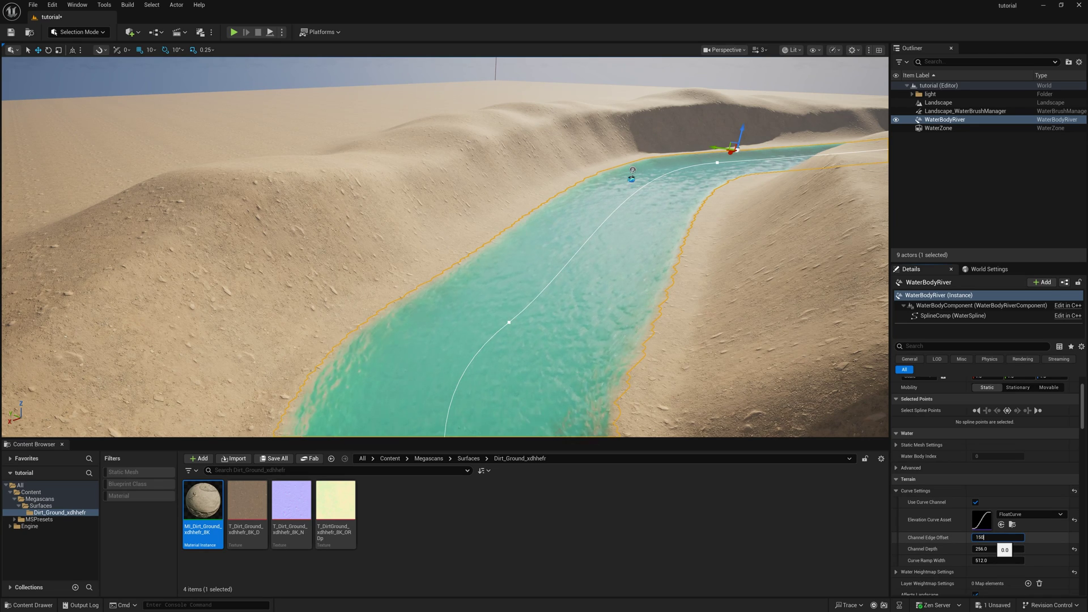
pyautogui.write('150')
pyautogui.press('Return')
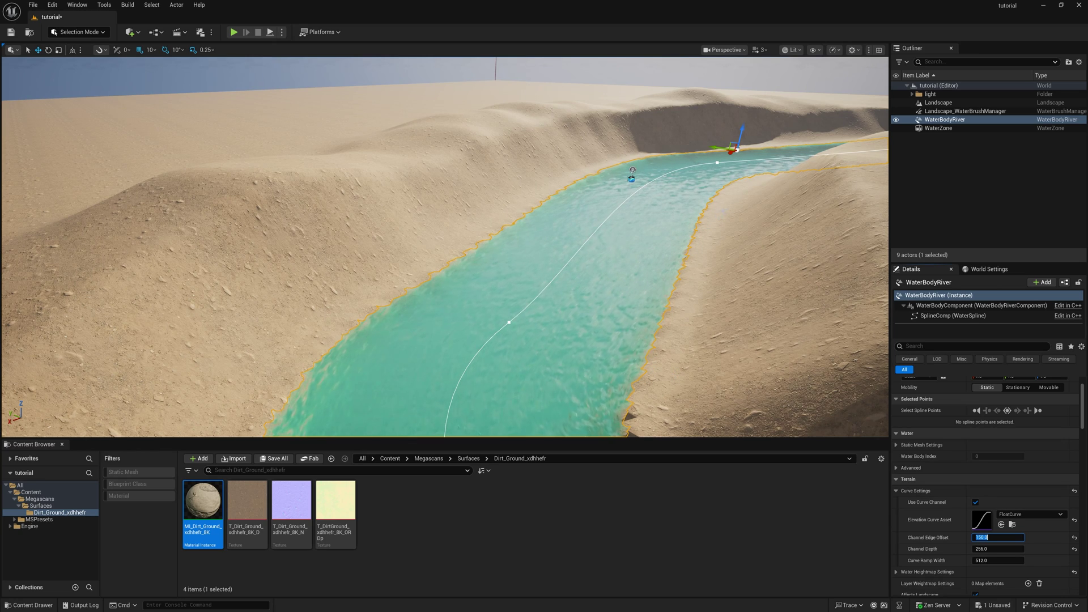
pyautogui.click(1074, 538)
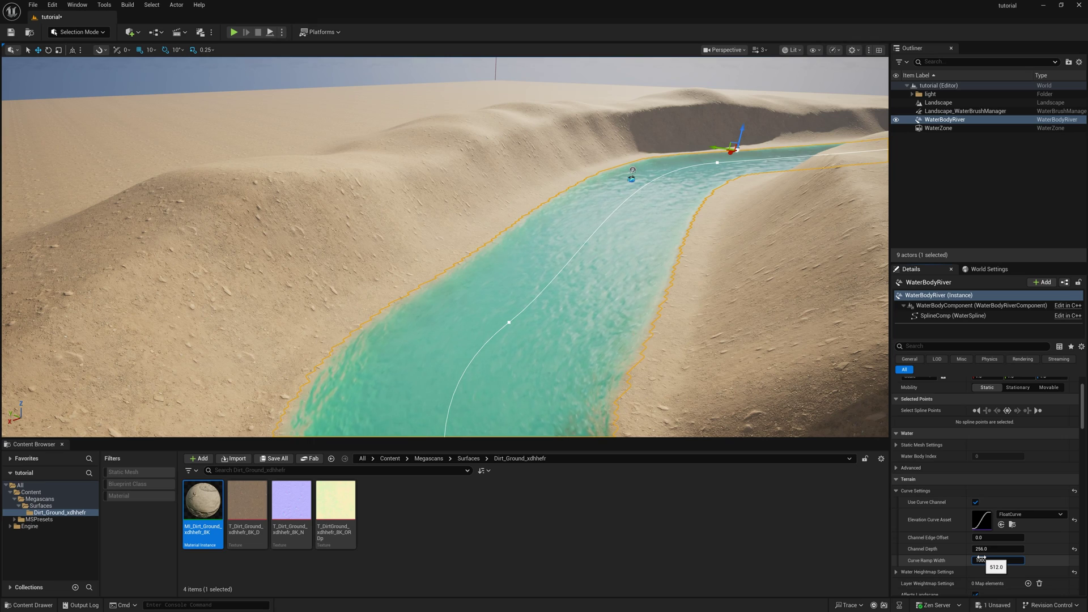
# - Set the river's Curve Ramp Width to 1000 and deselect the river
pyautogui.press('Return')
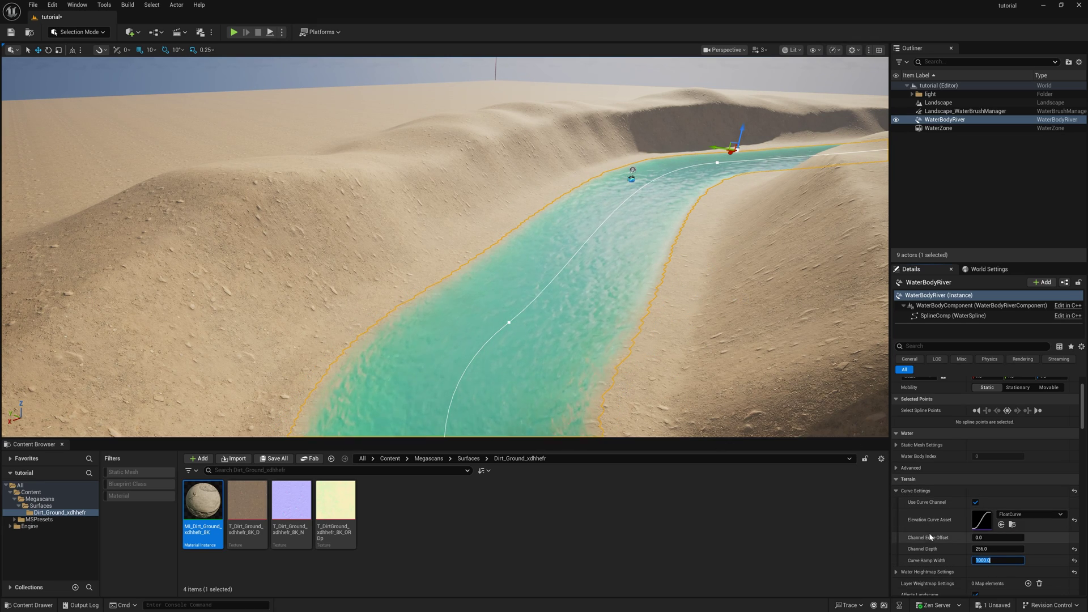
pyautogui.scroll(-1, 940, 536)
pyautogui.click(960, 183)
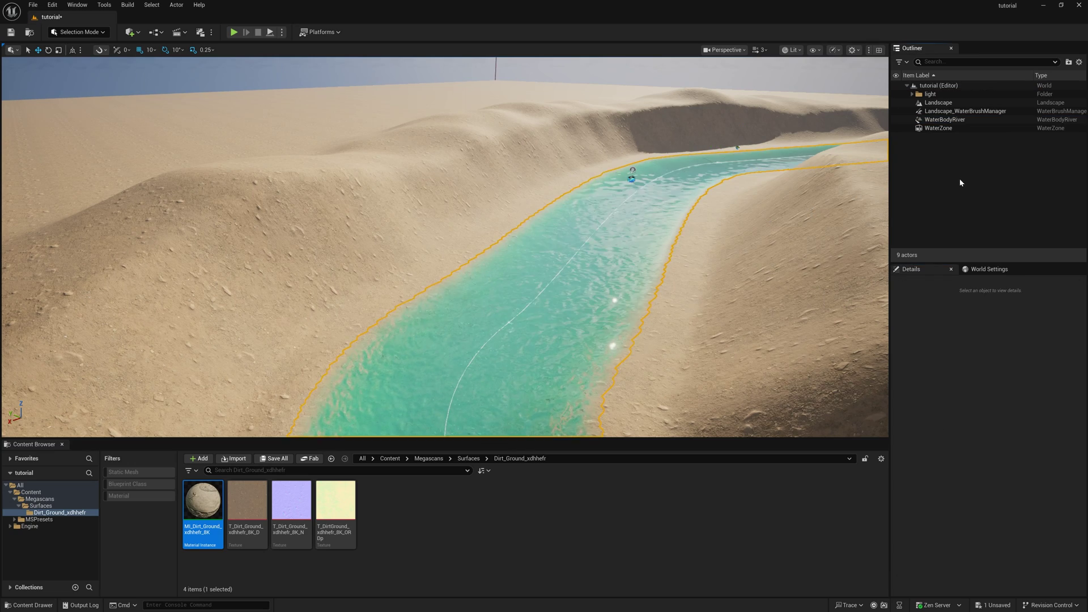
# - Raise the WaterBodyRiver slightly, deselect it and frame the view low over the water along the bank
pyautogui.click(945, 120)
pyautogui.moveTo(745, 130); pyautogui.dragTo(745, 108)
pyautogui.moveTo(718, 210)
pyautogui.mouseDown(button='right')
pyautogui.moveTo(572, 181)
pyautogui.moveTo(716, 164)
pyautogui.moveTo(717, 306)
pyautogui.moveTo(715, 211)
pyautogui.mouseUp(button='right')
pyautogui.click(930, 189)
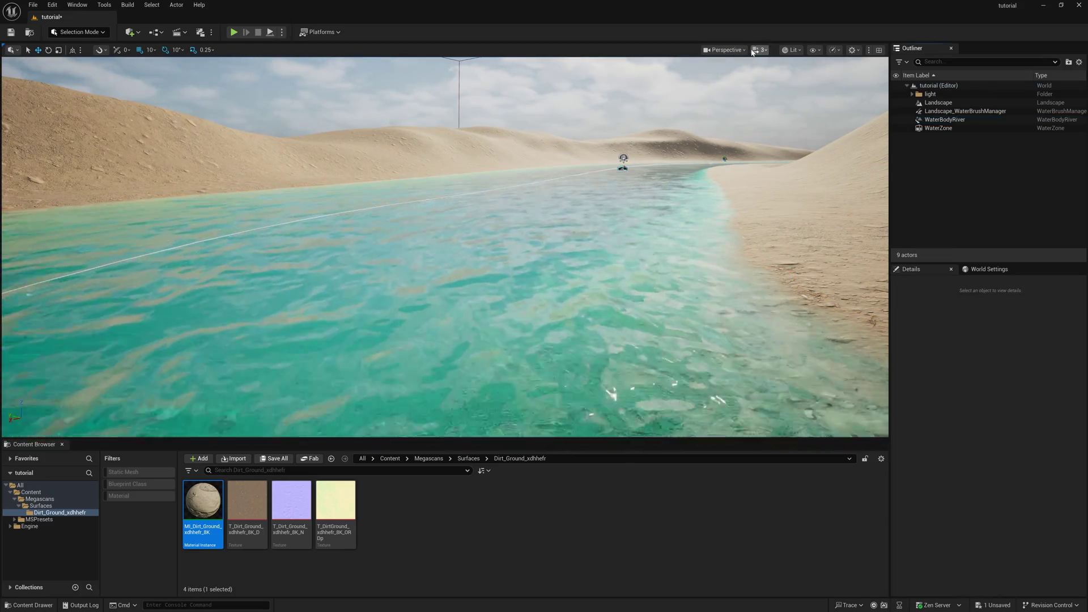
# - Create a Cine Camera Actor from the current view with an aperture of 1.2 and a focal length of 45
pyautogui.click(725, 50)
pyautogui.moveTo(779, 319)
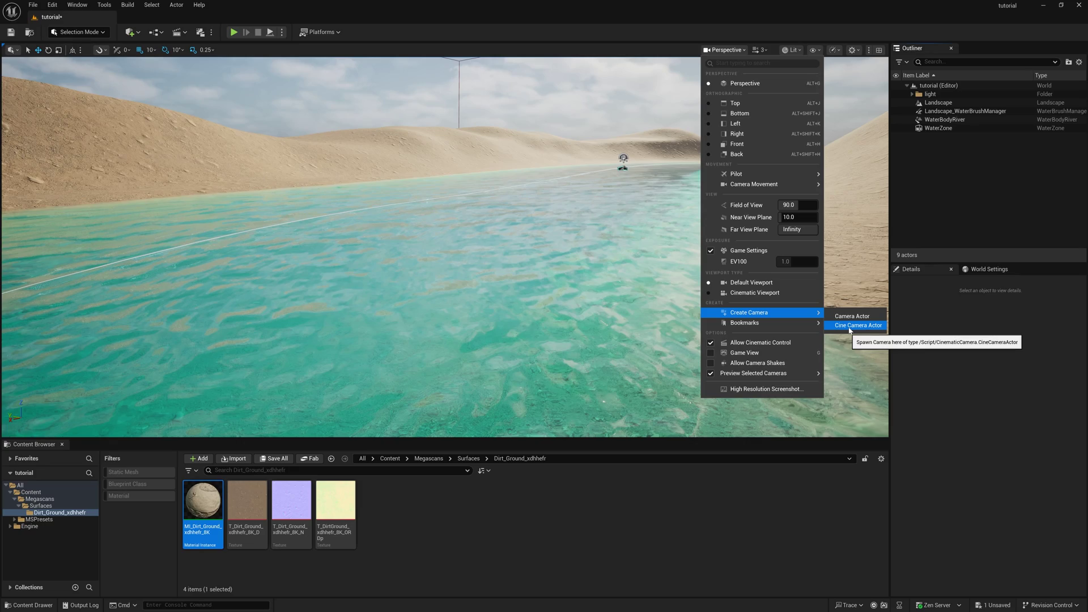
pyautogui.click(857, 325)
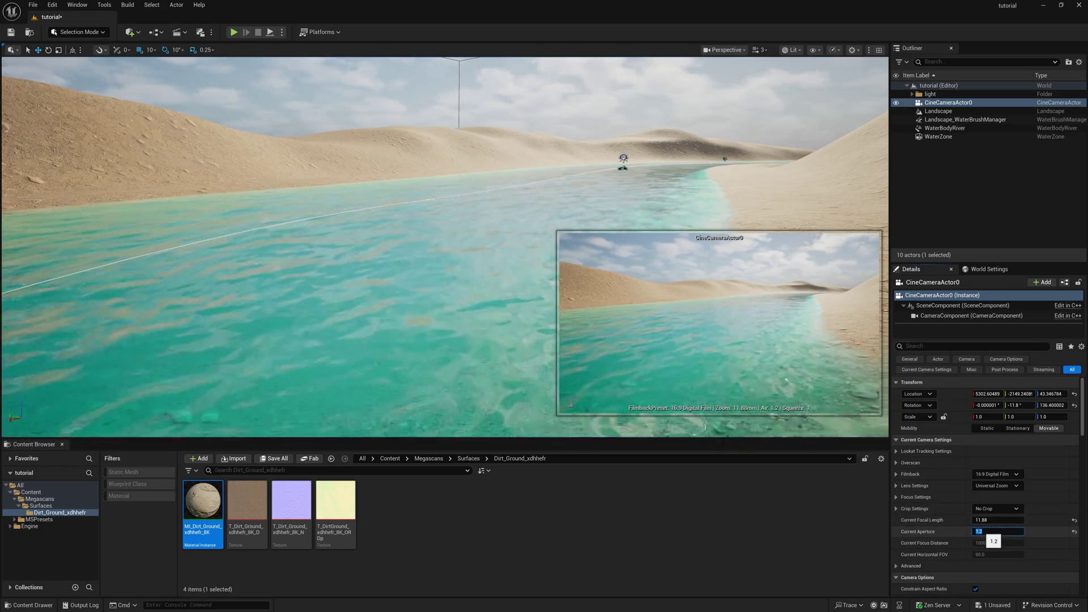
pyautogui.scroll(-2, 989, 493)
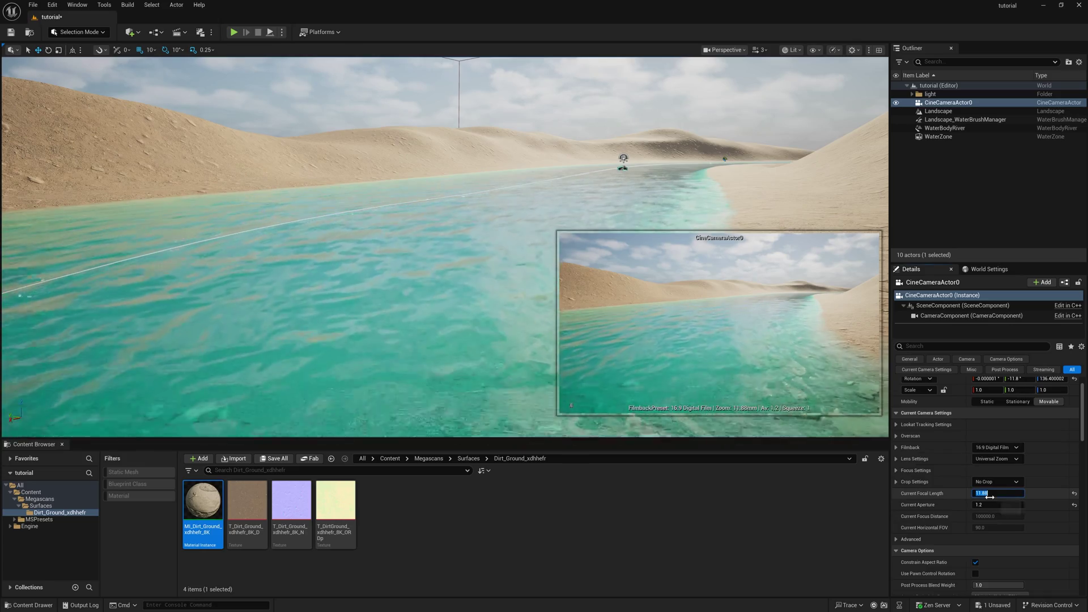
pyautogui.click(989, 497)
pyautogui.write('45')
pyautogui.press('Return')
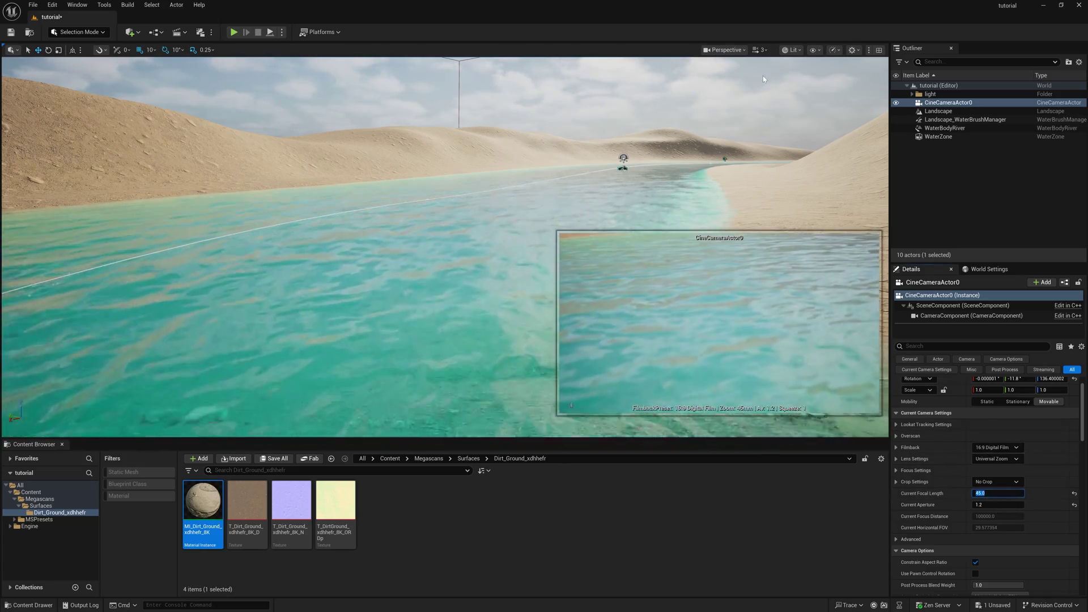
# - Look through the cine camera, set its crop to 2.39 and reframe it on the river's shoreline
pyautogui.click(725, 50)
pyautogui.click(725, 99)
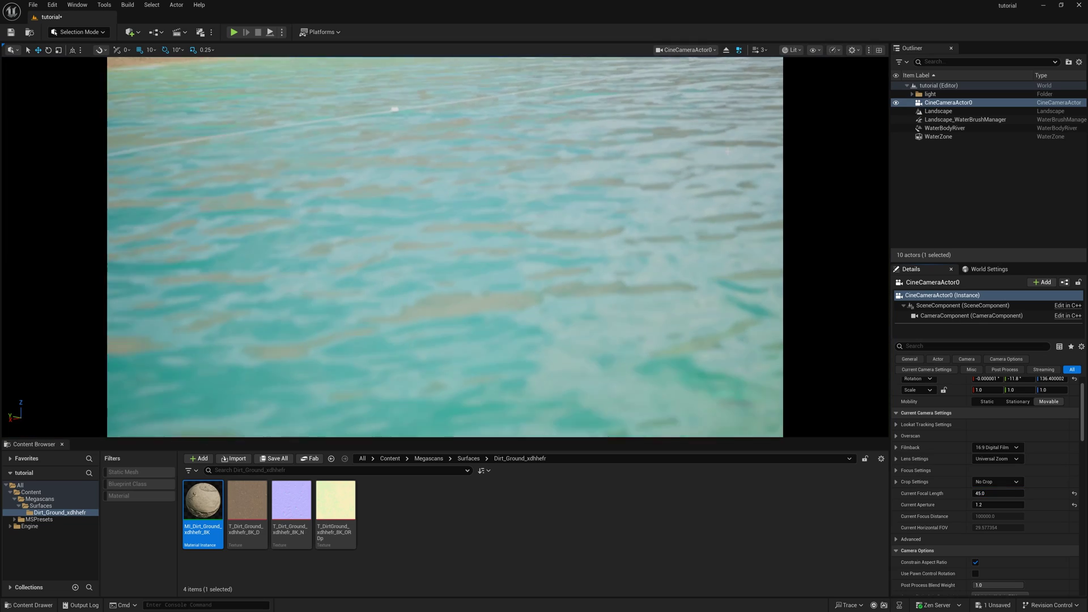
pyautogui.click(996, 482)
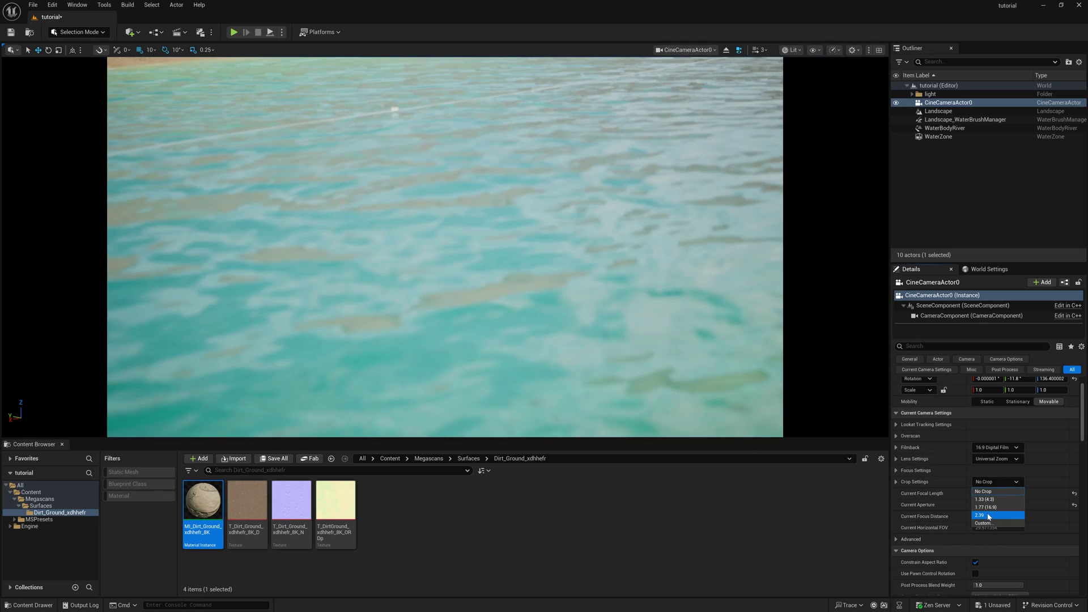
pyautogui.click(989, 516)
pyautogui.moveTo(444, 246); pyautogui.dragTo(607, 115, button='right')
pyautogui.moveTo(474, 234); pyautogui.dragTo(568, 243, button='right')
pyautogui.scroll(-1, 559, 211)
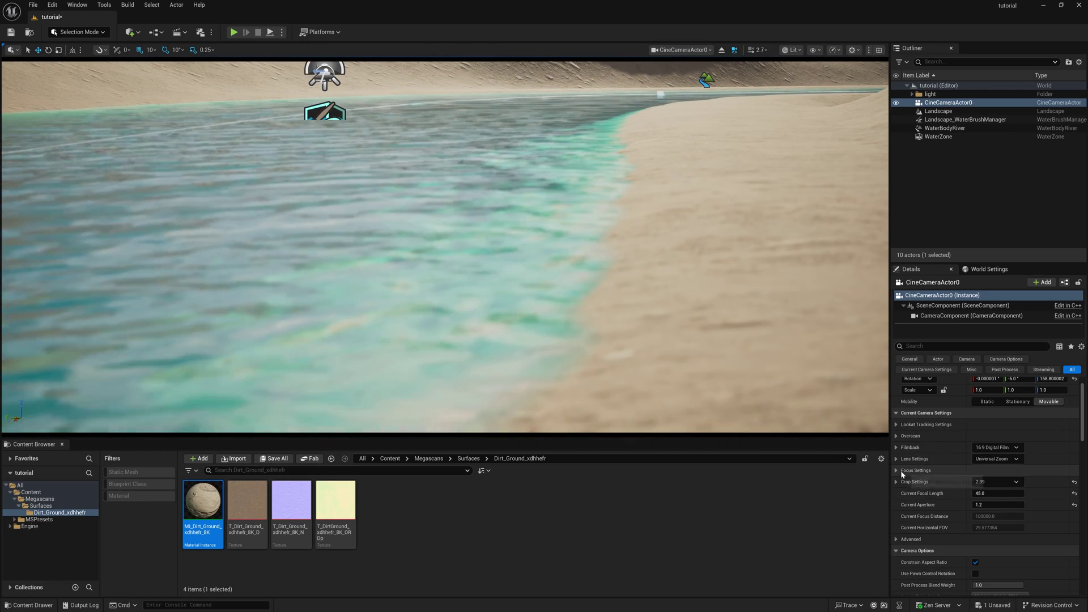
# - Set the camera's manual focus distance to about 988 cm and return to the perspective view, keeping the camera preview pinned
pyautogui.click(896, 471)
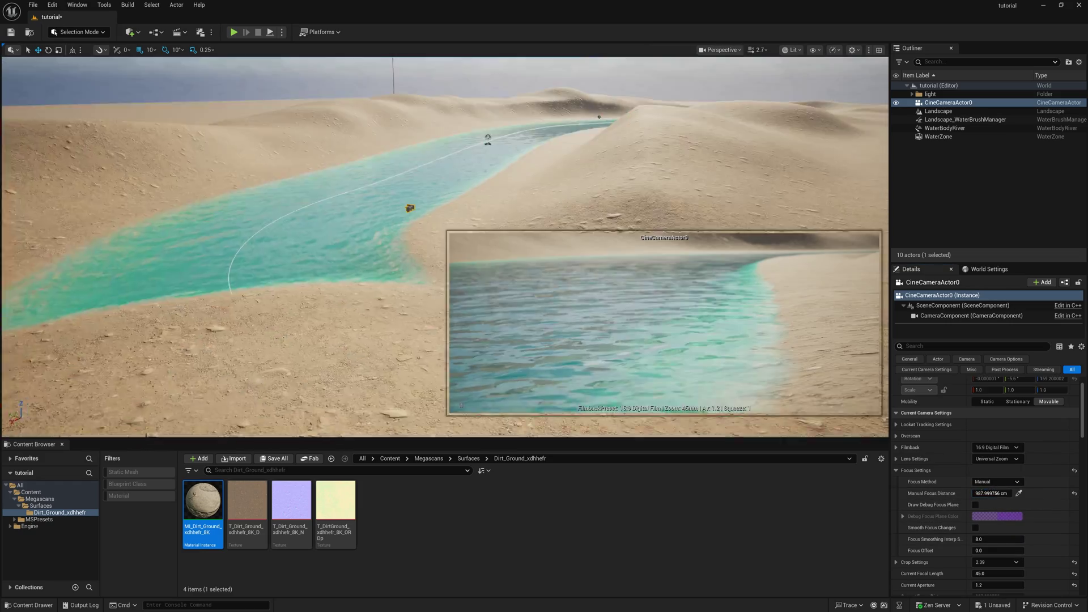
pyautogui.moveTo(445, 246)
pyautogui.mouseDown(button='right')
pyautogui.moveTo(459, 215)
pyautogui.moveTo(436, 198)
pyautogui.moveTo(462, 246)
pyautogui.mouseUp(button='right')
pyautogui.press('Escape')
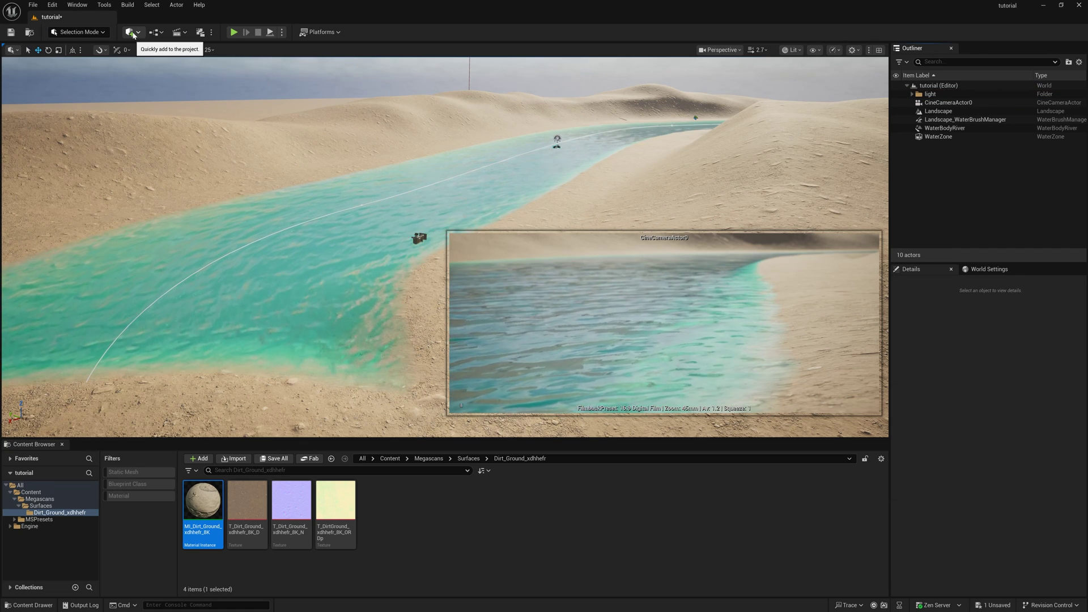
# - Place a Shallow Water River actor on the river in the middle of the valley
pyautogui.click(132, 34)
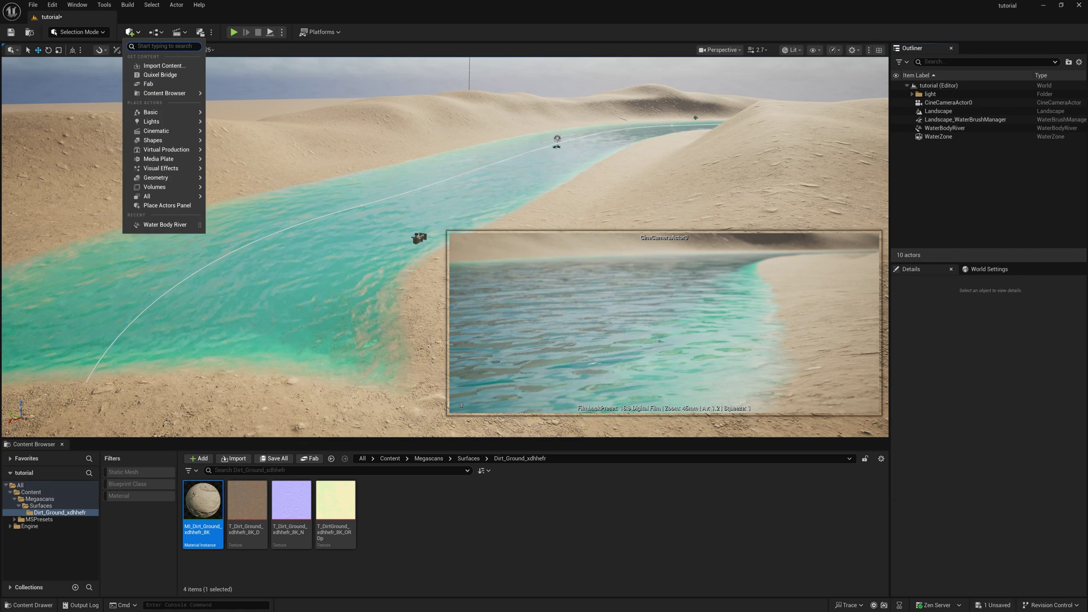
pyautogui.write('water')
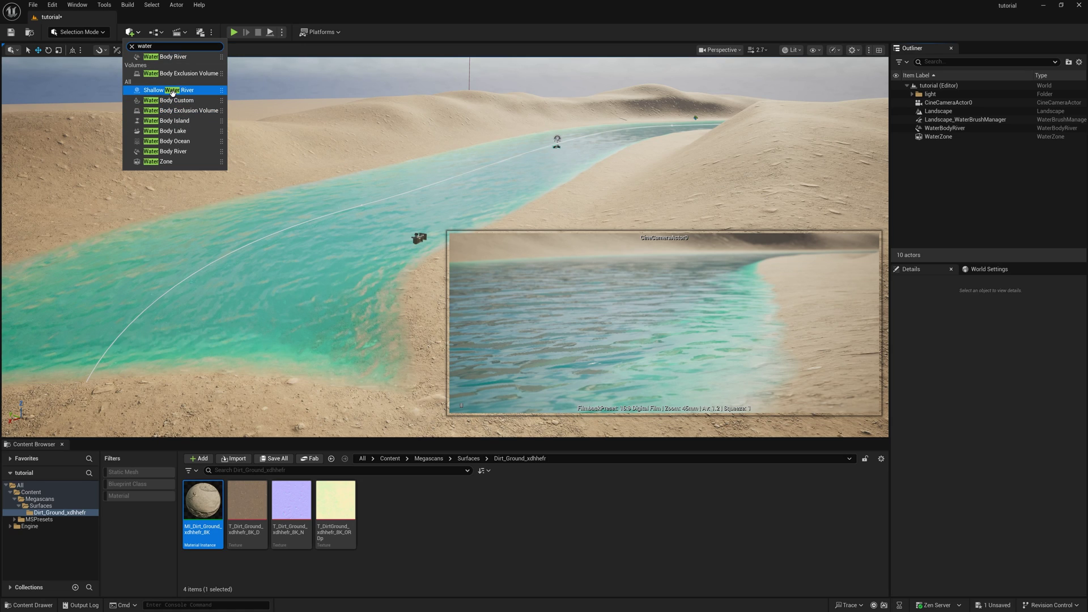
pyautogui.moveTo(173, 92); pyautogui.dragTo(455, 175)
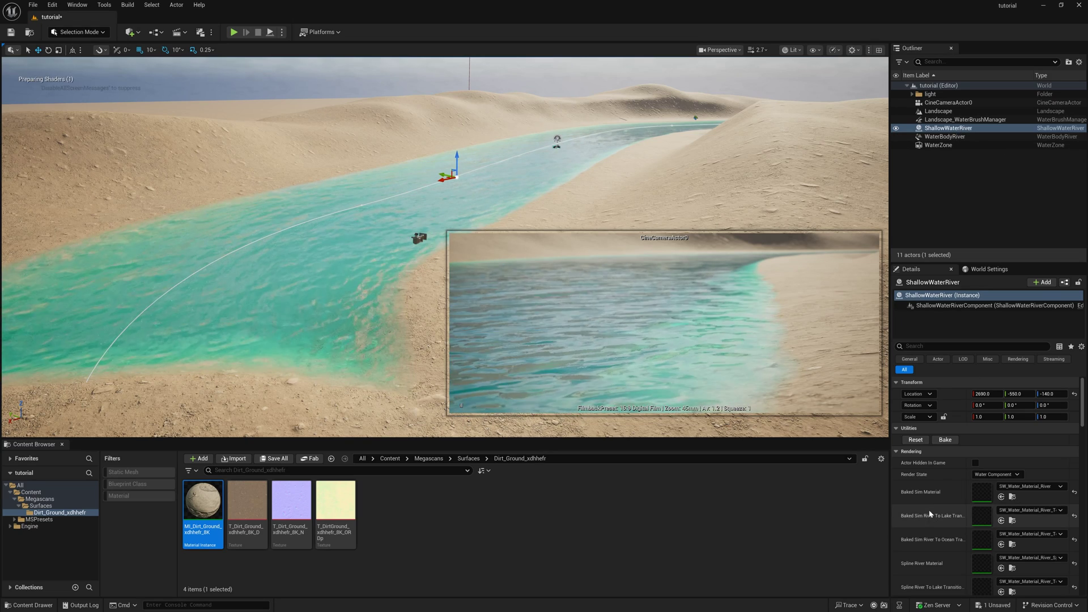
# - Assign WaterBodyRiver as both the source and the sink river water body of the shallow water river
pyautogui.scroll(-5, 928, 473)
pyautogui.scroll(-10, 929, 472)
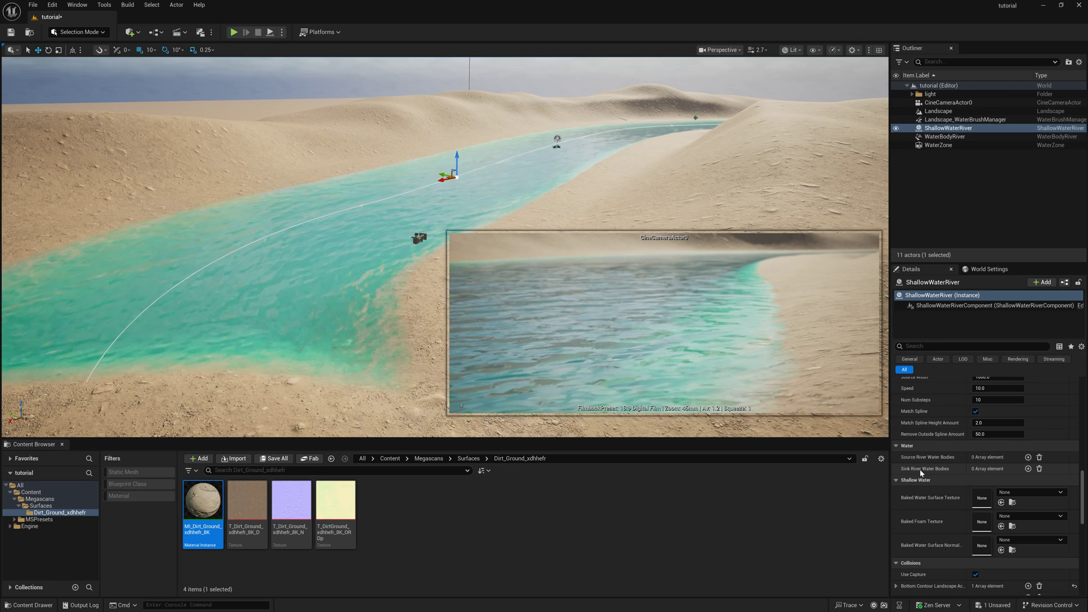
pyautogui.click(1028, 457)
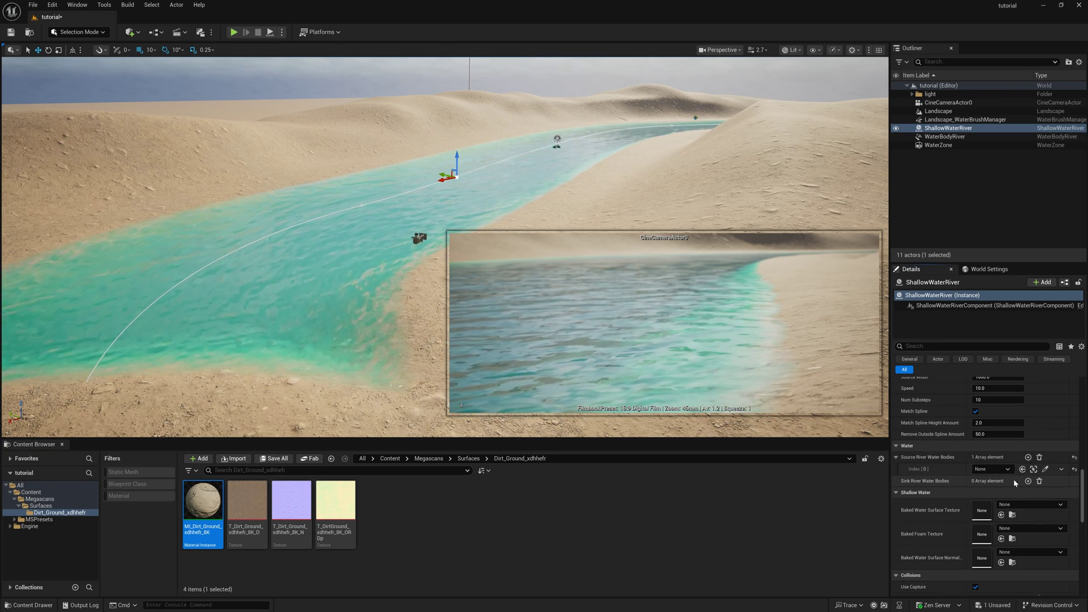
pyautogui.click(993, 471)
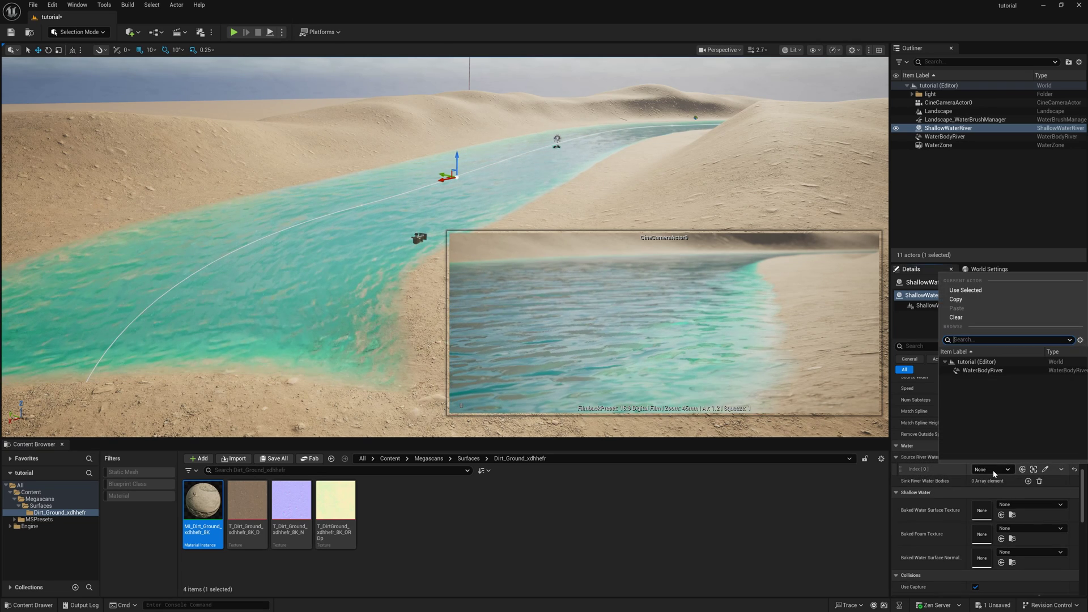
pyautogui.click(981, 371)
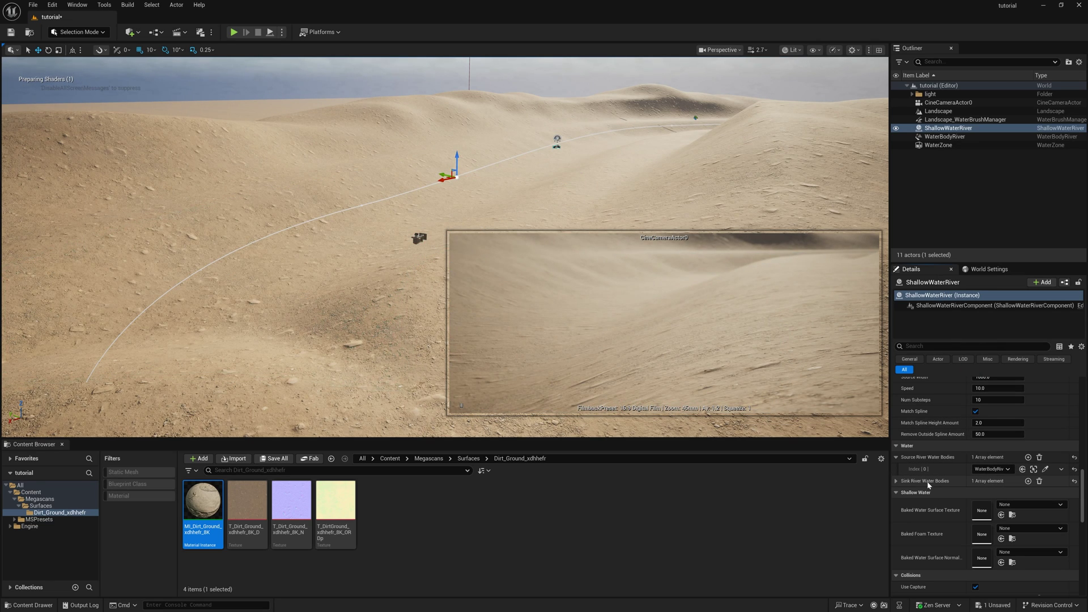
pyautogui.click(896, 481)
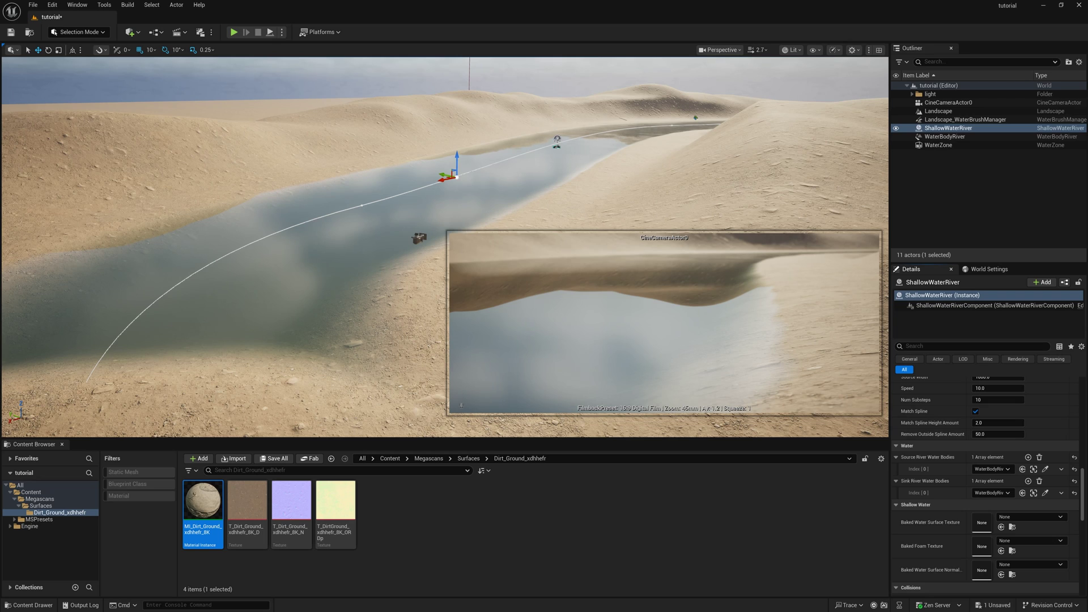
# - Reset the shallow water river simulation, deselect the actor and watch the live water fill the riverbed
pyautogui.moveTo(567, 155); pyautogui.dragTo(623, 102, button='right')
pyautogui.moveTo(588, 231); pyautogui.dragTo(652, 212, button='right')
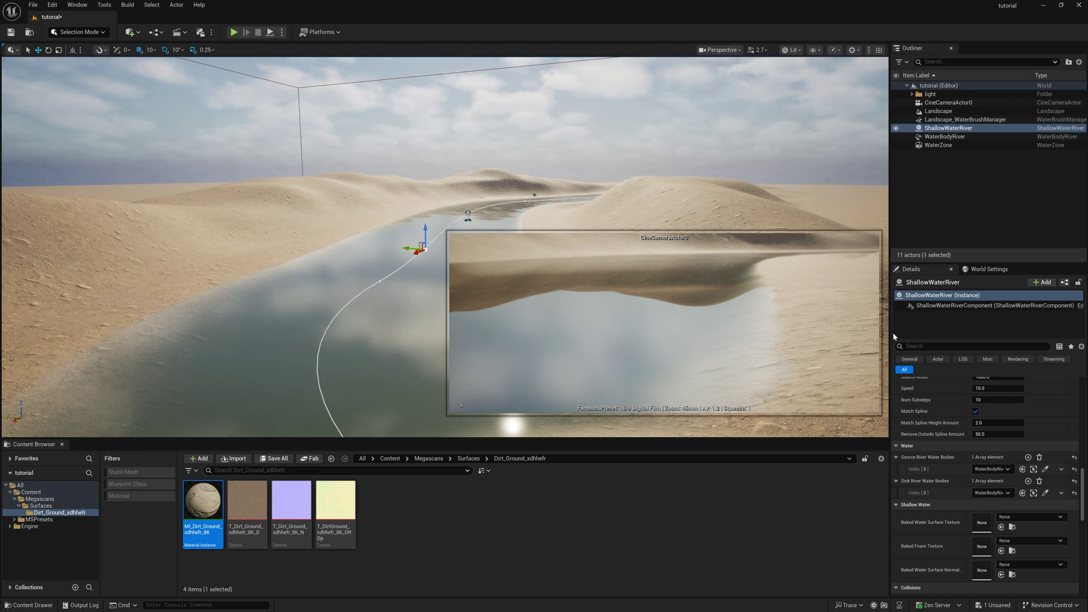
pyautogui.moveTo(1083, 482); pyautogui.dragTo(1082, 391)
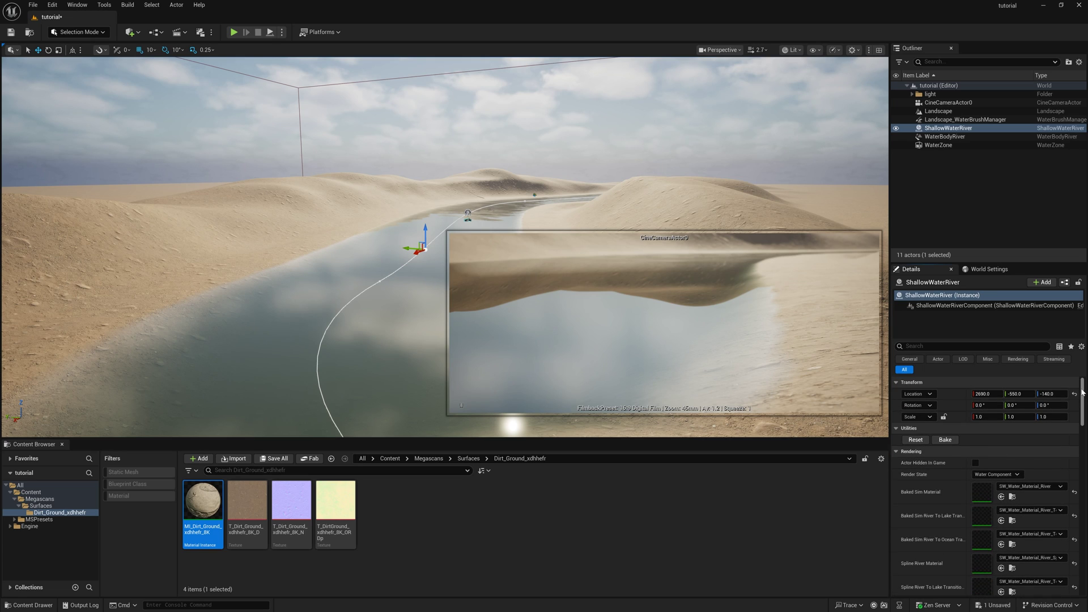
pyautogui.click(915, 441)
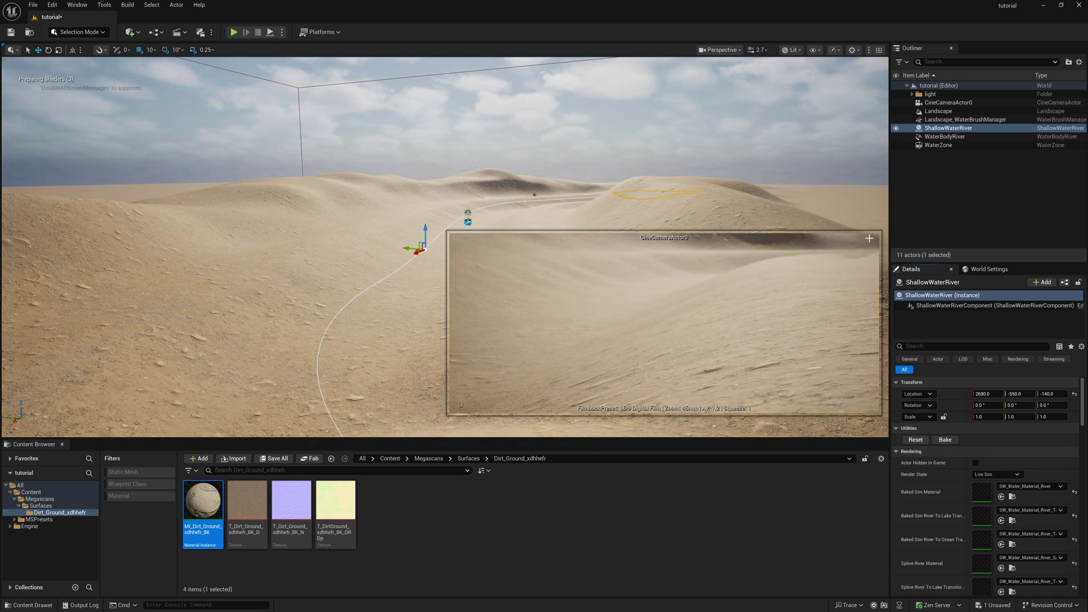
pyautogui.click(955, 212)
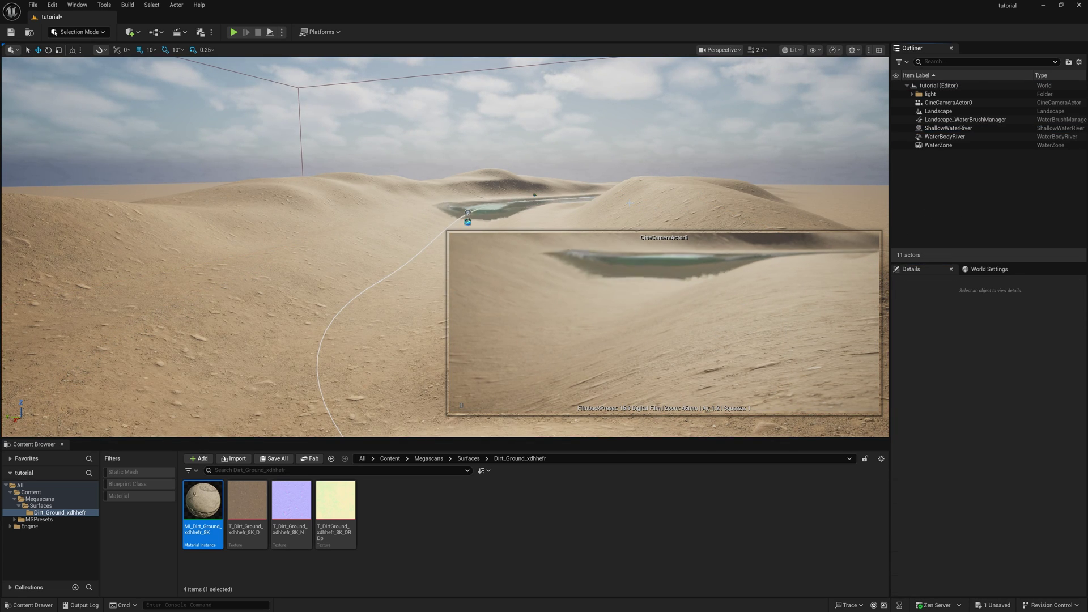
pyautogui.moveTo(630, 203); pyautogui.dragTo(595, 277, button='right')
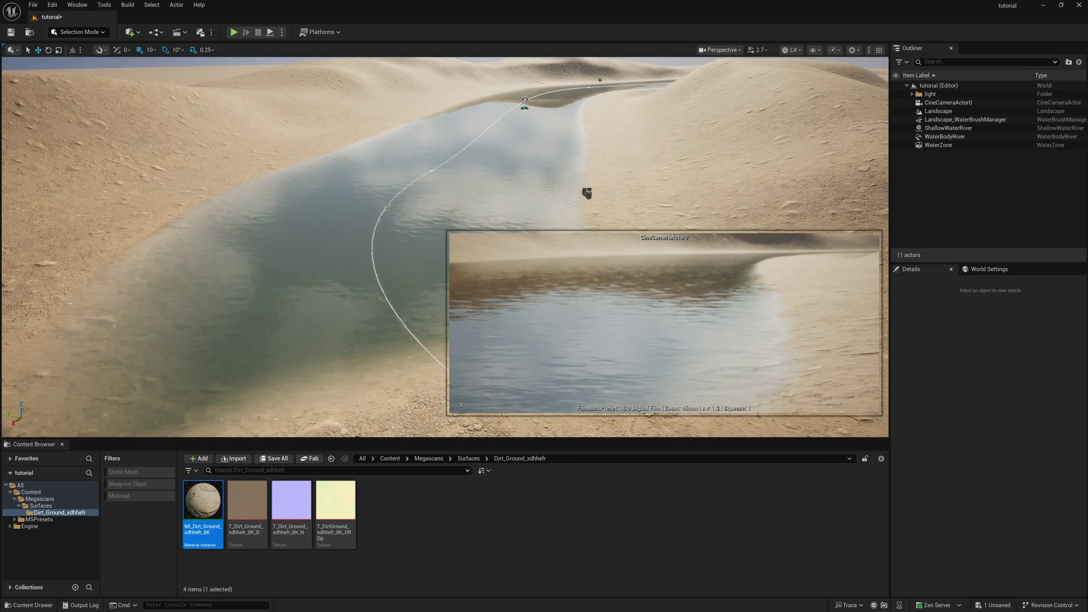
pyautogui.moveTo(595, 277)
pyautogui.mouseDown(button='right')
pyautogui.moveTo(606, 181)
pyautogui.moveTo(609, 278)
pyautogui.moveTo(589, 278)
pyautogui.mouseUp(button='right')
pyautogui.moveTo(453, 283); pyautogui.dragTo(361, 310, button='right')
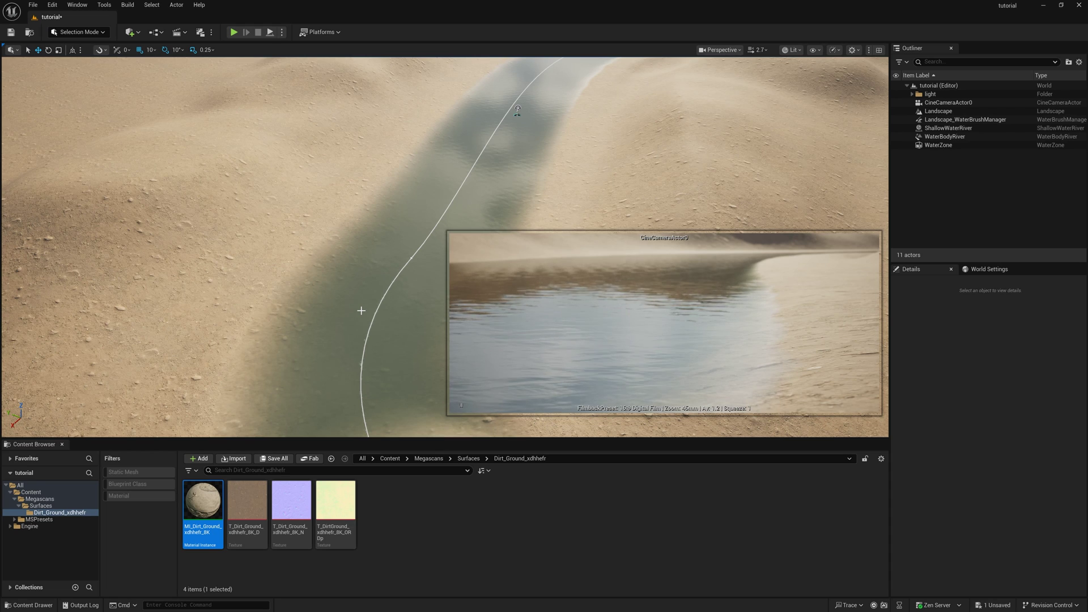
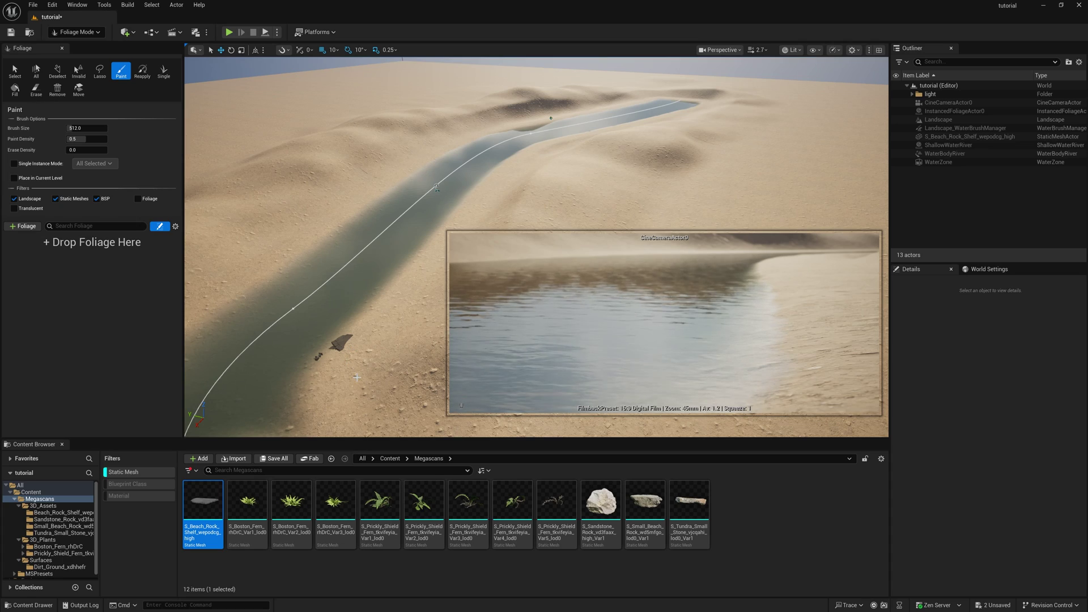
# - Return to Selection mode and arrange the beach rock shelf with two copies along the riverbank in front of the camera
pyautogui.hotkey('shift', '1')
pyautogui.click(199, 367)
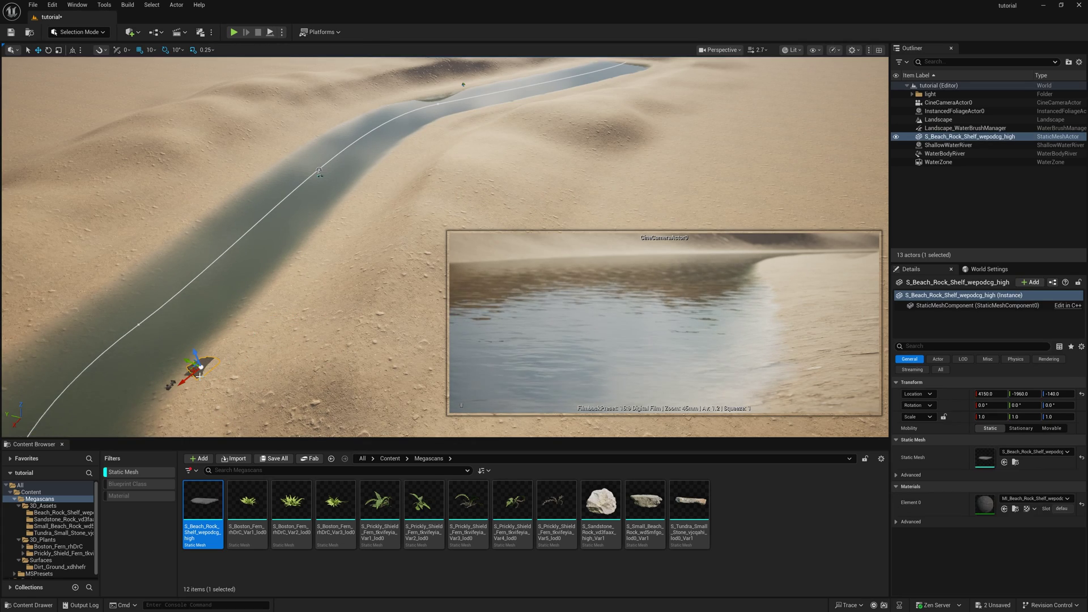
pyautogui.press('f')
pyautogui.press('e')
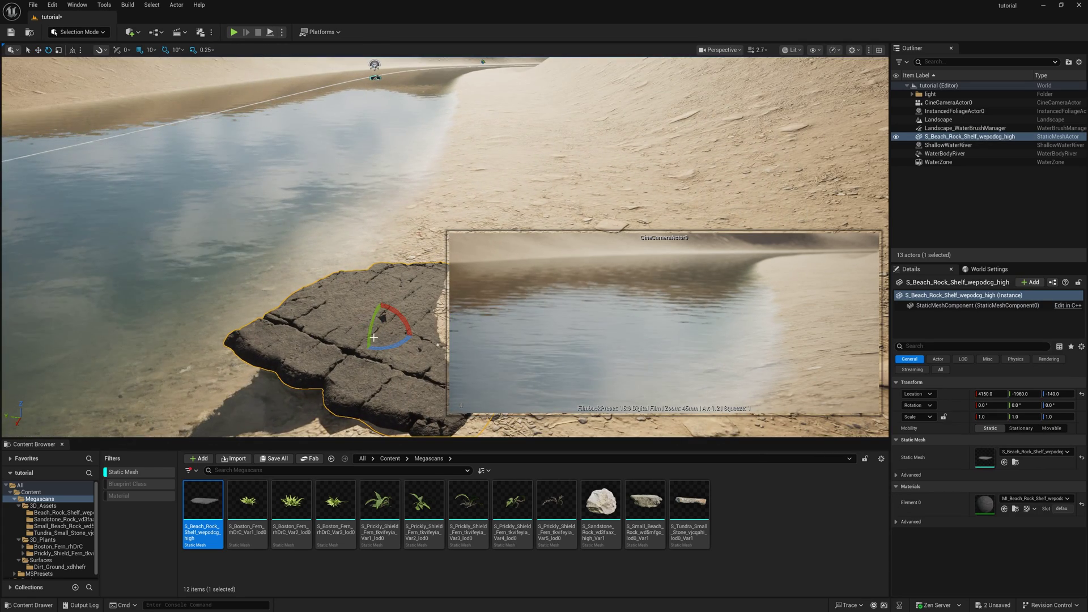
pyautogui.moveTo(351, 333)
pyautogui.mouseDown()
pyautogui.moveTo(371, 347)
pyautogui.moveTo(350, 333)
pyautogui.mouseUp()
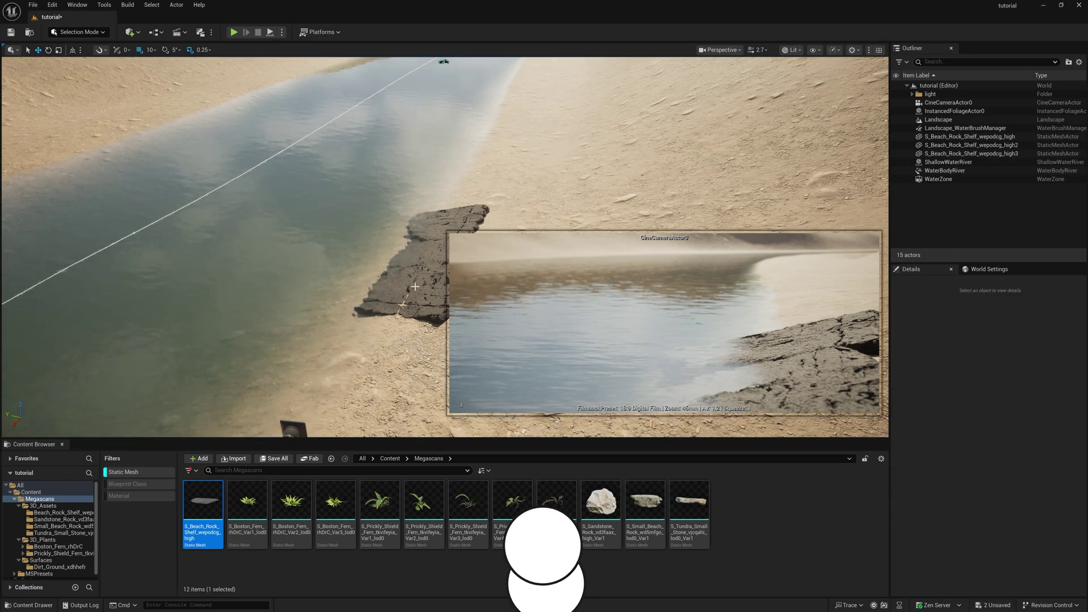
# - Place the small beach rock beside the rock shelves, enlarge and rotate it, and put a second one in the river
pyautogui.moveTo(645, 501); pyautogui.dragTo(428, 210)
pyautogui.moveTo(390, 242); pyautogui.dragTo(294, 283)
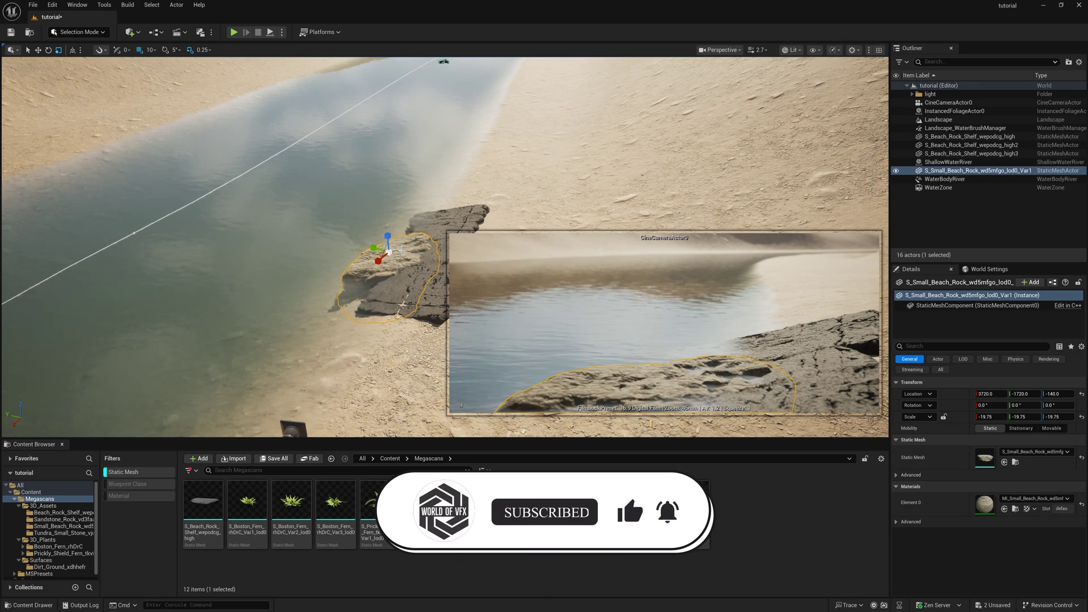
pyautogui.moveTo(401, 250); pyautogui.dragTo(380, 284)
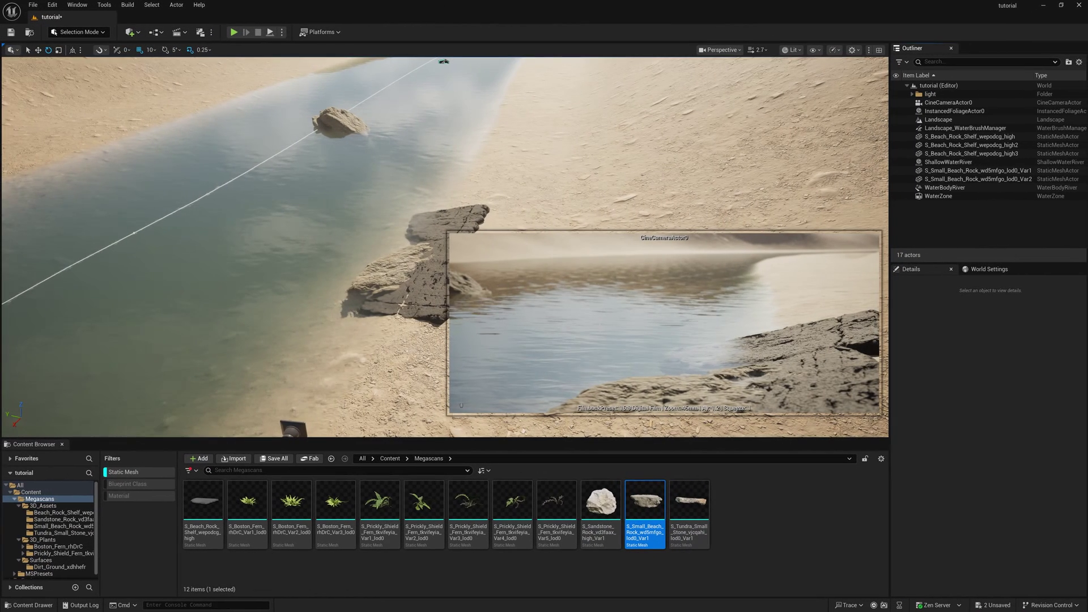
# - Switch to Foliage mode and remove all the fern foliage types from the palette
pyautogui.click(78, 32)
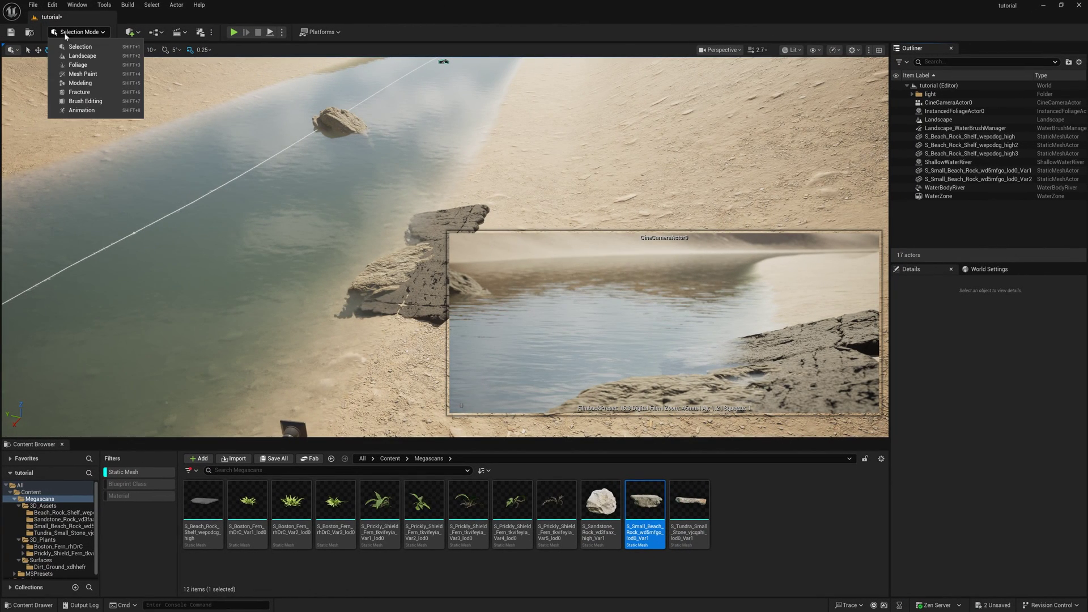
pyautogui.click(79, 67)
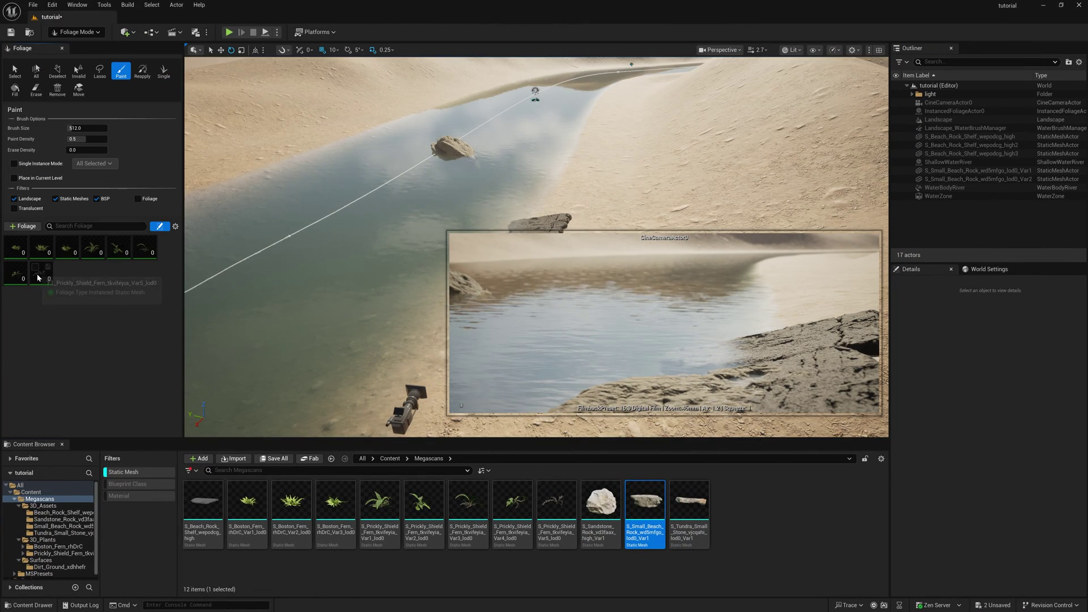
pyautogui.hotkey('ctrl', 'a')
pyautogui.press('Delete')
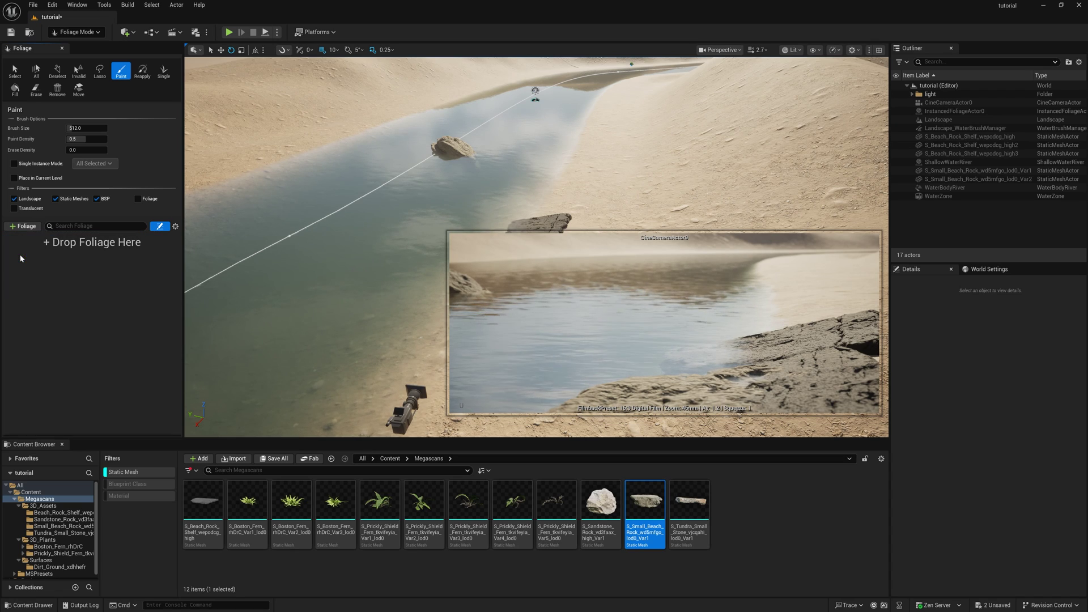
# - Add the sandstone rock, small beach rock and tundra small stone meshes as foliage types
pyautogui.click(607, 504)
pyautogui.keyDown('shift'); pyautogui.click(689, 501); pyautogui.keyUp('shift')
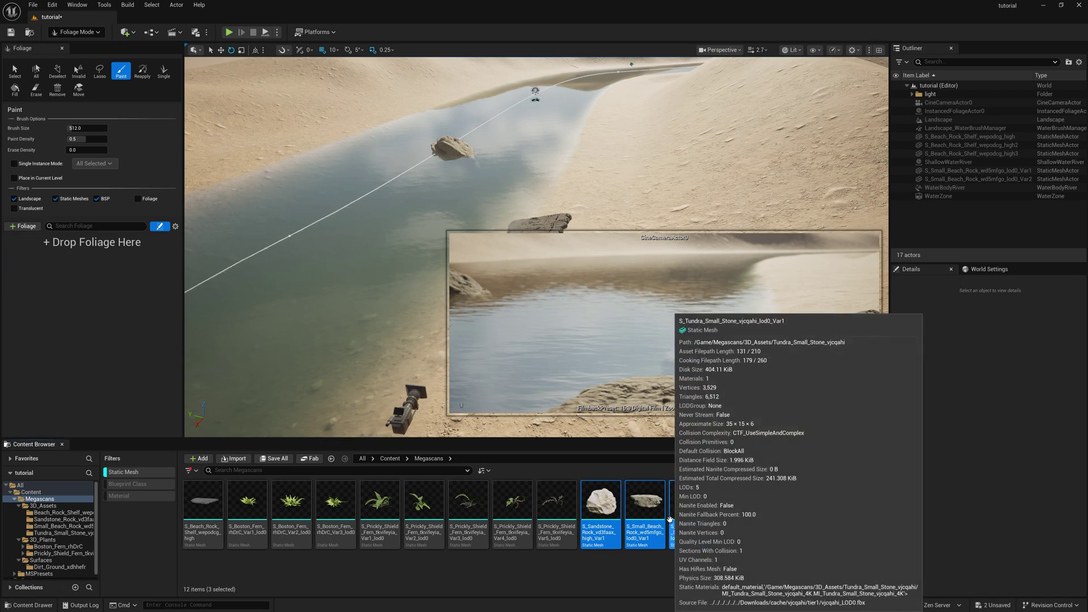
pyautogui.moveTo(652, 513); pyautogui.dragTo(112, 262)
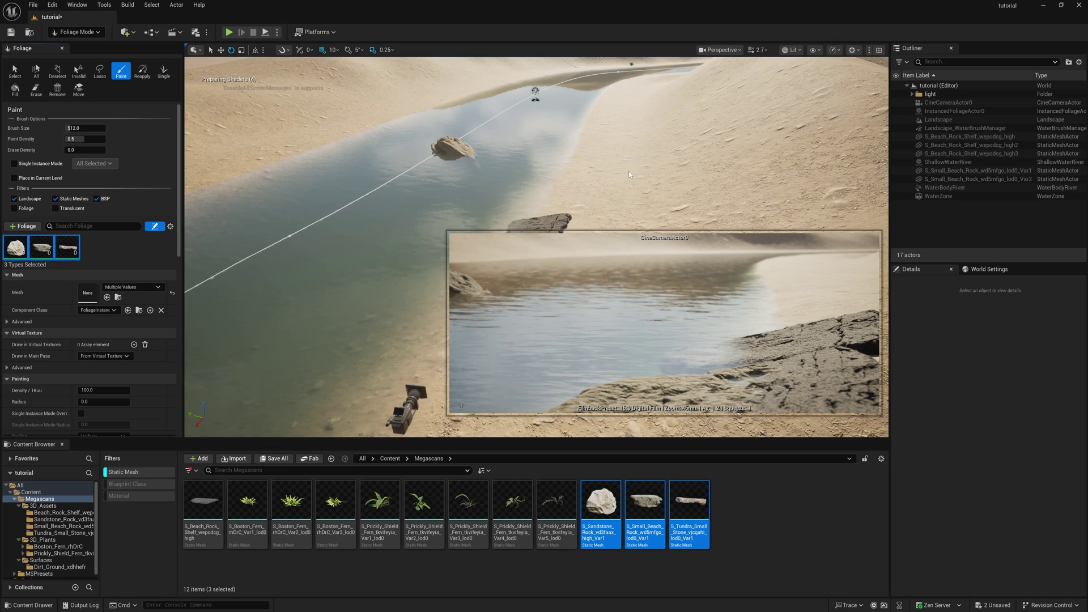
# - Try painting the three rock types along the bank and into the shallow water, and undo the strokes
pyautogui.moveTo(619, 173); pyautogui.dragTo(694, 164)
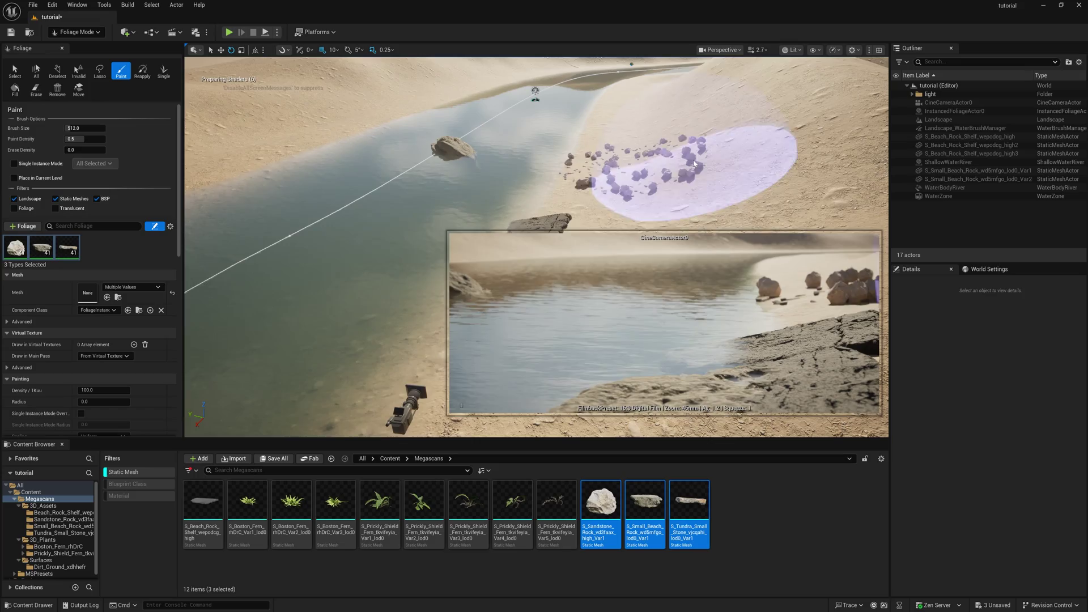
pyautogui.moveTo(727, 176)
pyautogui.mouseDown(button='right')
pyautogui.moveTo(728, 142)
pyautogui.moveTo(765, 97)
pyautogui.mouseUp(button='right')
pyautogui.press('w')
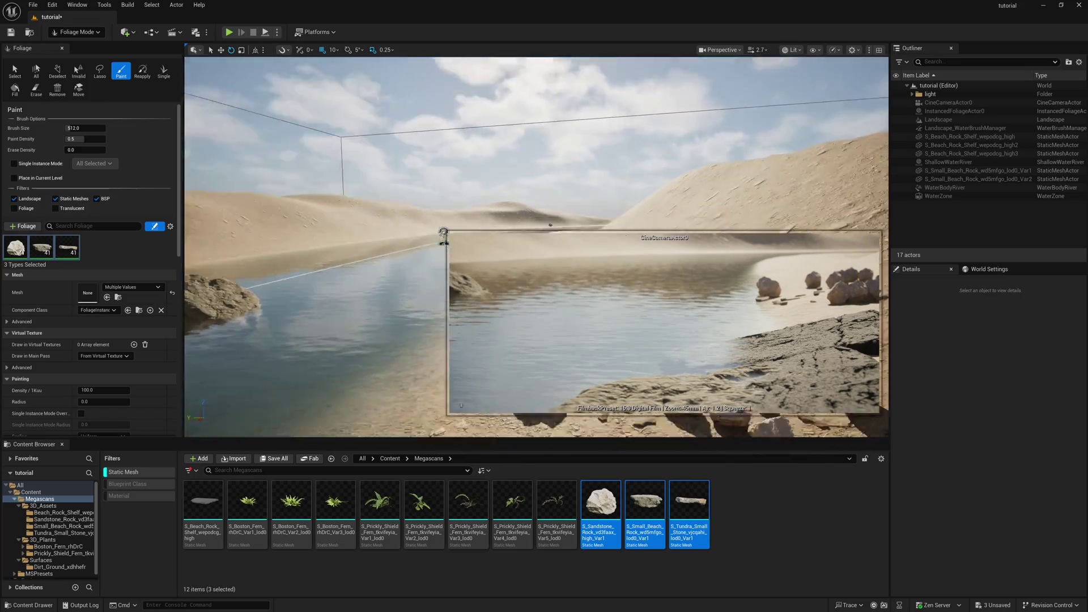
pyautogui.press('w')
pyautogui.moveTo(416, 143)
pyautogui.mouseDown(button='right')
pyautogui.moveTo(431, 227)
pyautogui.moveTo(445, 232)
pyautogui.moveTo(416, 221)
pyautogui.mouseUp(button='right')
pyautogui.press('s')
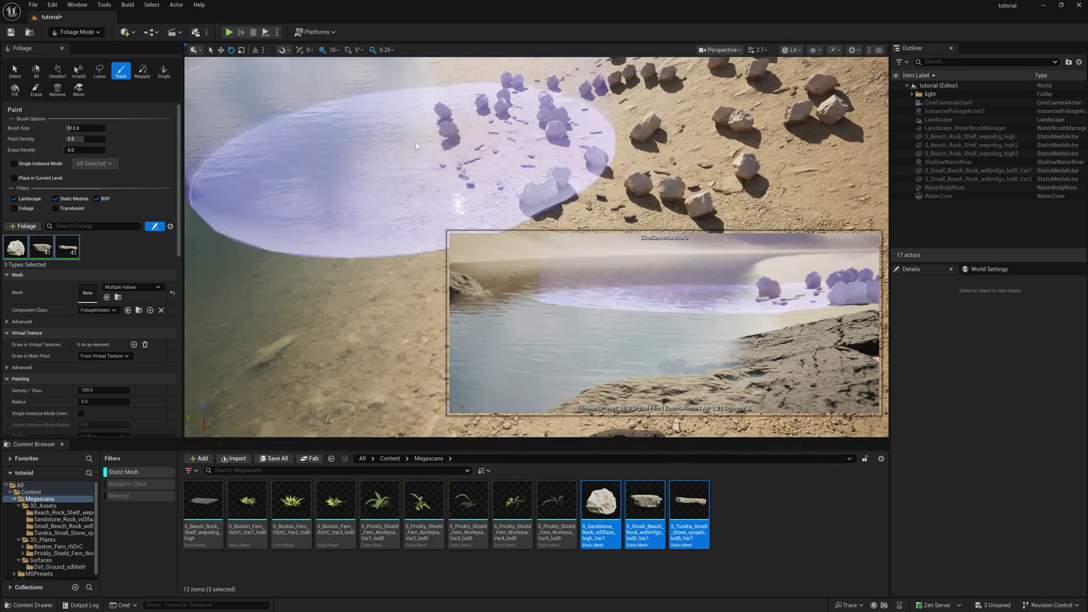
pyautogui.moveTo(343, 143); pyautogui.dragTo(377, 96)
pyautogui.moveTo(377, 96)
pyautogui.mouseDown(button='right')
pyautogui.moveTo(363, 60)
pyautogui.moveTo(309, 53)
pyautogui.mouseUp(button='right')
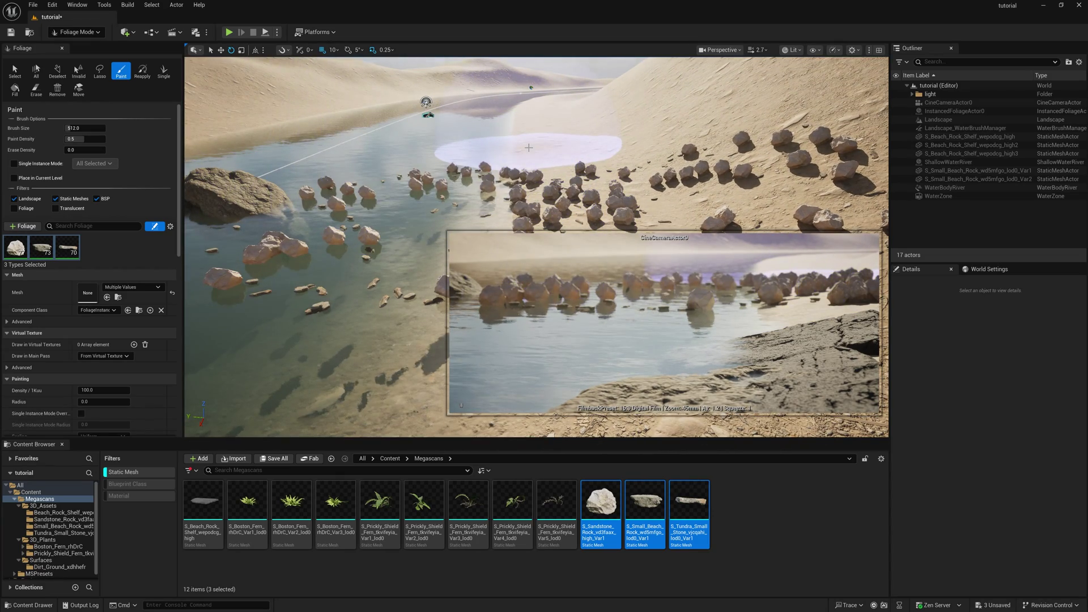
pyautogui.hotkey('ctrl', 'z')
pyautogui.hotkey('ctrl', 'z')
pyautogui.moveTo(614, 162)
pyautogui.mouseDown(button='right')
pyautogui.moveTo(614, 176)
pyautogui.moveTo(614, 161)
pyautogui.mouseUp(button='right')
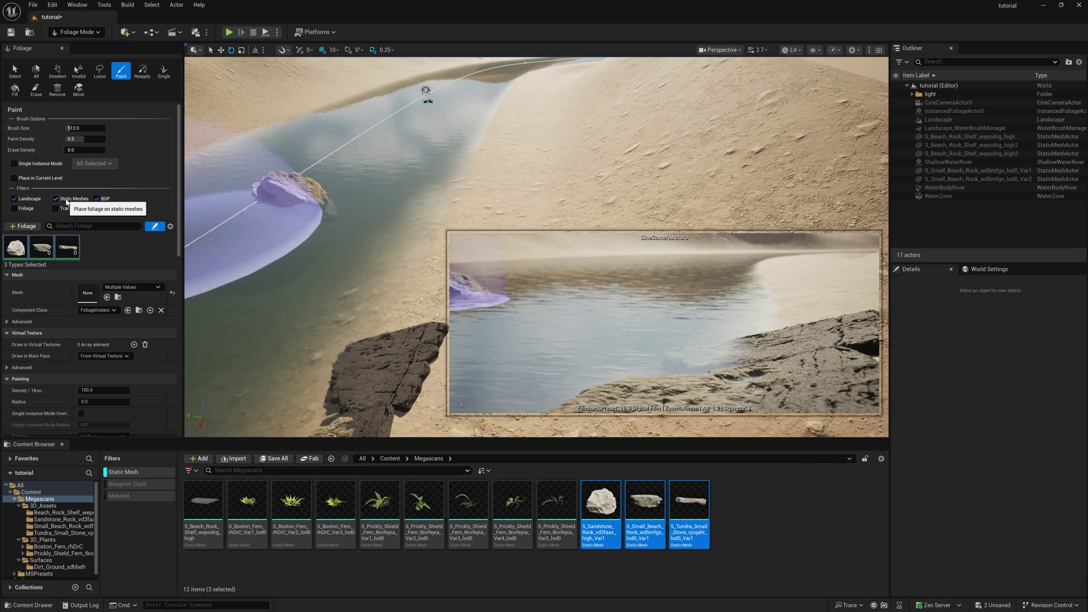
# - Try a single dab of rocks on the bank with the static mesh filter off, and undo it
pyautogui.click(496, 180)
pyautogui.moveTo(499, 181); pyautogui.dragTo(499, 195, button='right')
pyautogui.press('a')
pyautogui.press('w')
pyautogui.moveTo(604, 170)
pyautogui.mouseDown(button='right')
pyautogui.moveTo(669, 170)
pyautogui.moveTo(604, 170)
pyautogui.mouseUp(button='right')
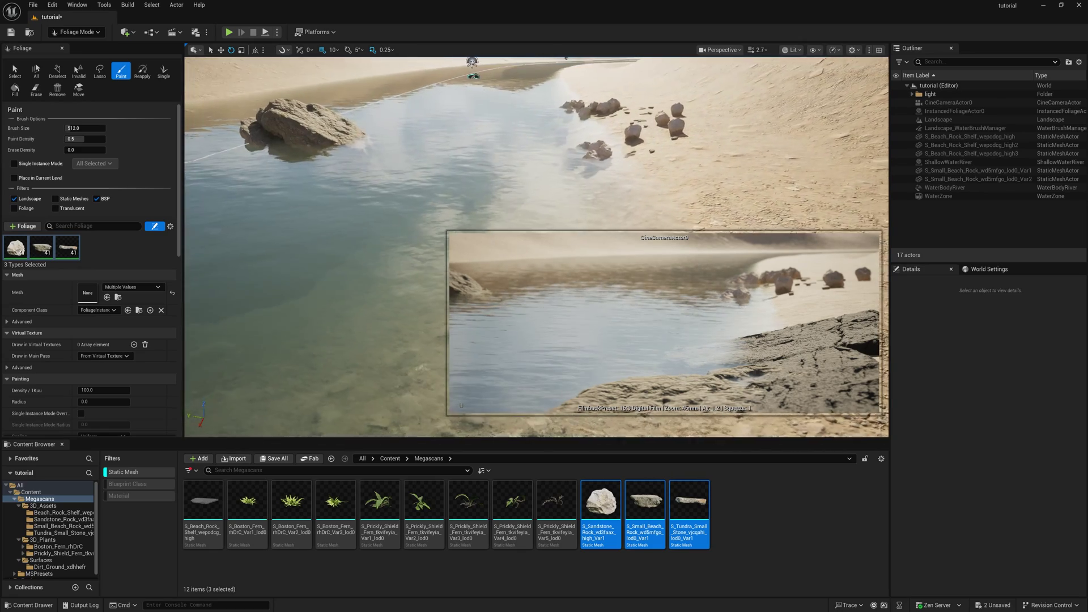
pyautogui.hotkey('ctrl', 'z')
# - Set the maximum Scale X of the three rock foliage types to 3
pyautogui.scroll(-2, 86, 377)
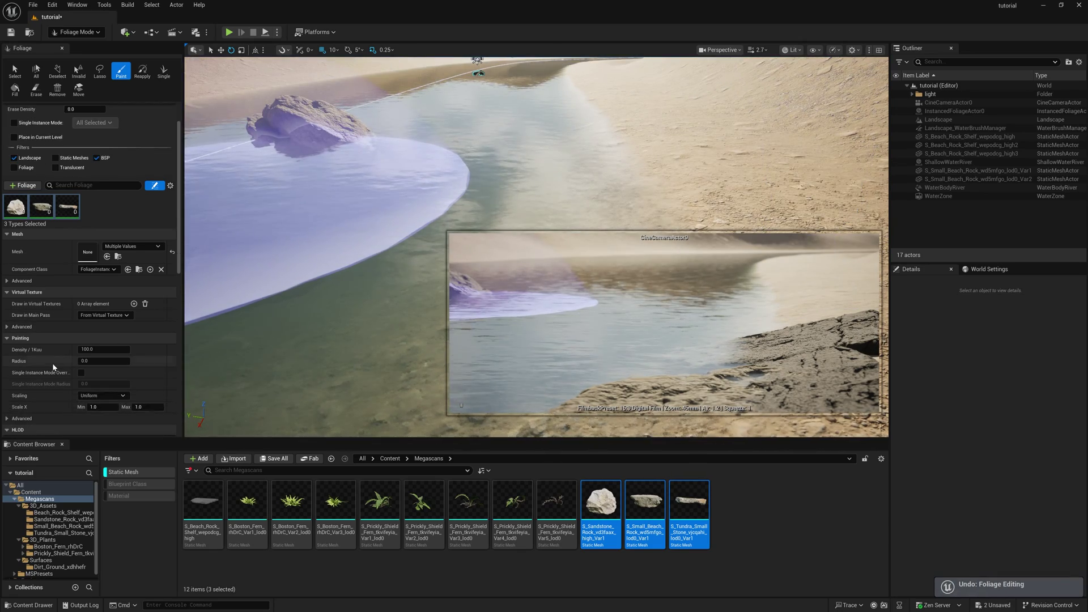
pyautogui.click(148, 380)
pyautogui.write('3')
pyautogui.press('Return')
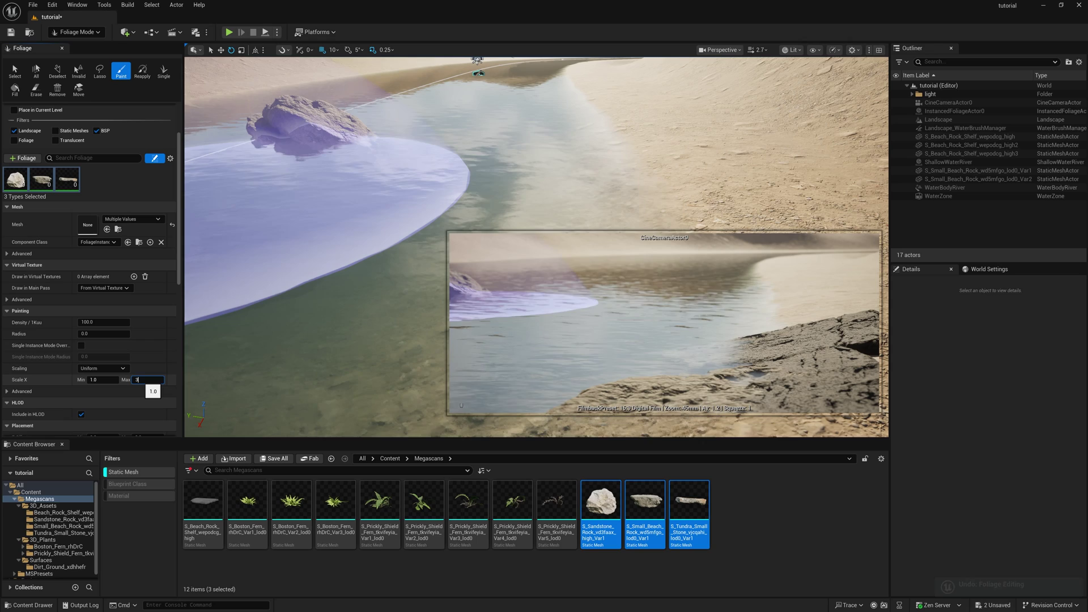
# - Set the paint density to 0.1 and paint scattered rocks along the sandy bank around the rock shelves
pyautogui.press('s')
pyautogui.moveTo(632, 134); pyautogui.dragTo(507, 96, button='right')
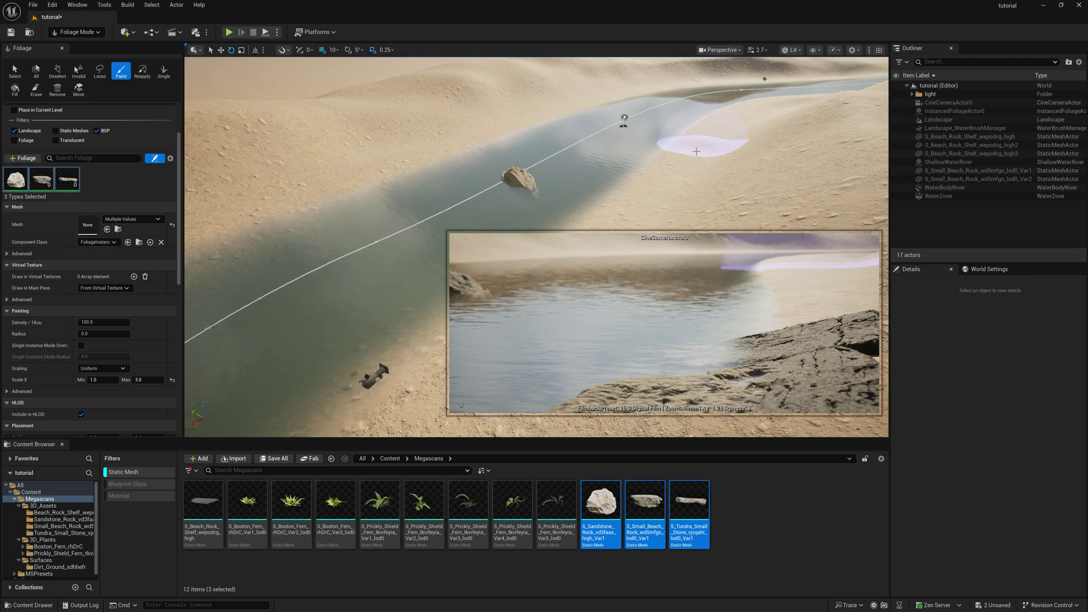
pyautogui.scroll(3, 122, 157)
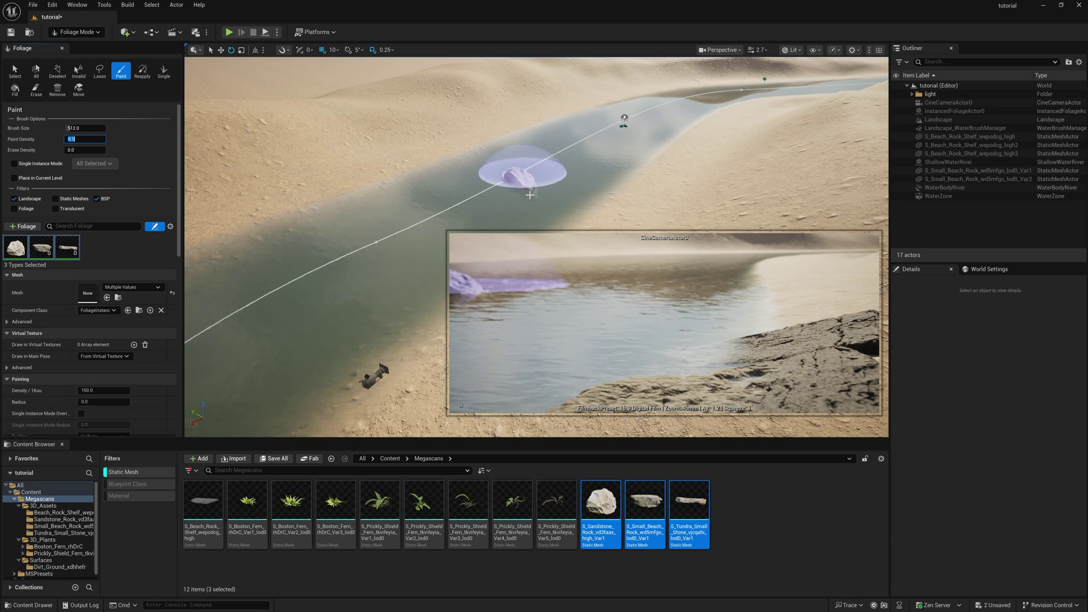
pyautogui.click(642, 211)
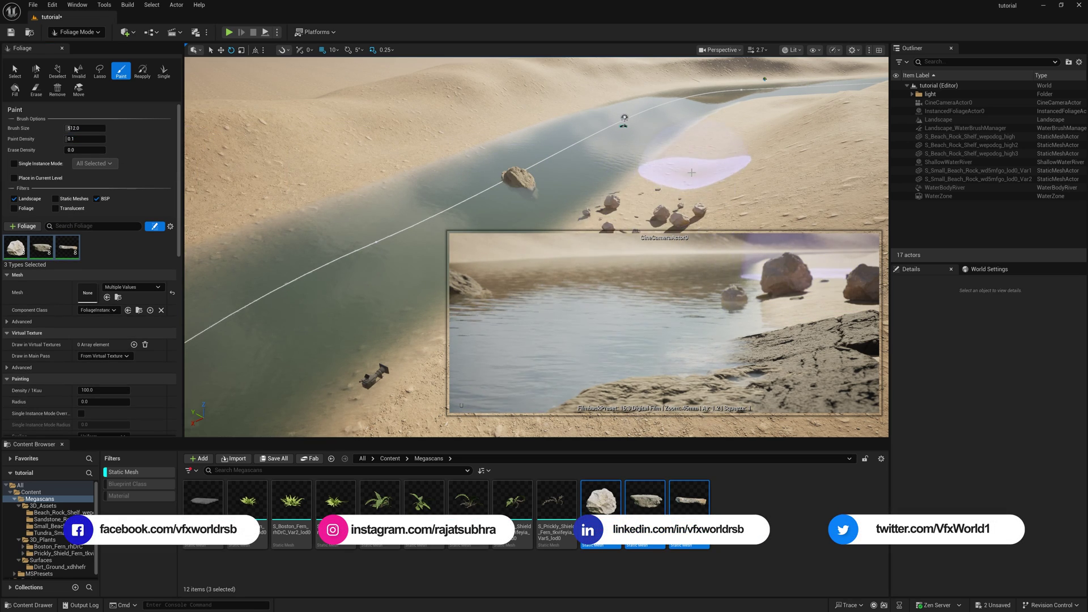
pyautogui.moveTo(685, 174)
pyautogui.mouseDown(button='right')
pyautogui.moveTo(684, 218)
pyautogui.moveTo(703, 232)
pyautogui.moveTo(748, 232)
pyautogui.mouseUp(button='right')
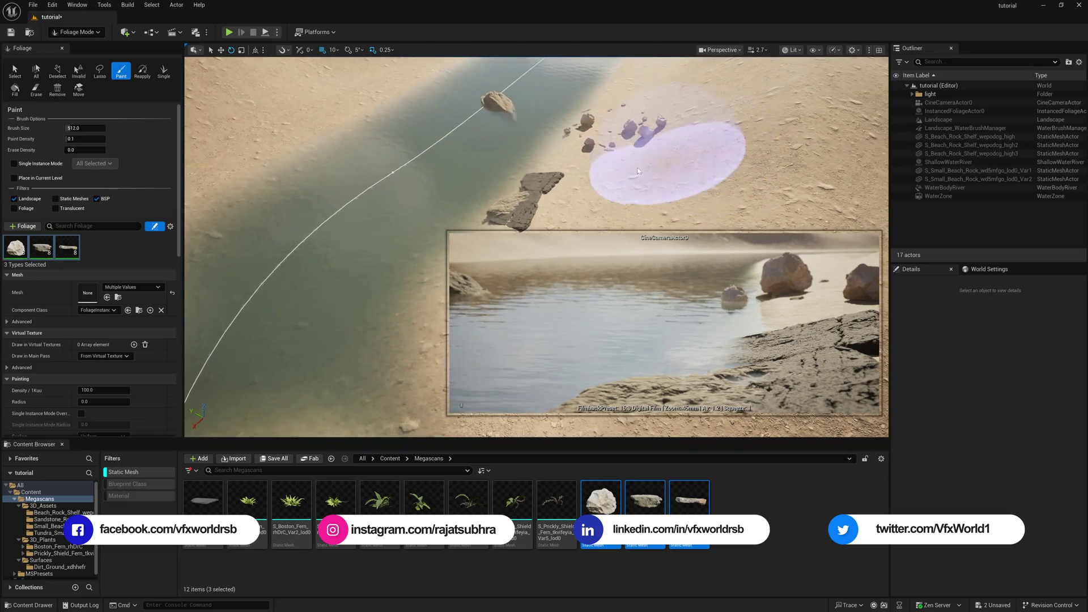
pyautogui.moveTo(631, 157)
pyautogui.mouseDown()
pyautogui.moveTo(595, 167)
pyautogui.moveTo(584, 195)
pyautogui.moveTo(626, 202)
pyautogui.mouseUp()
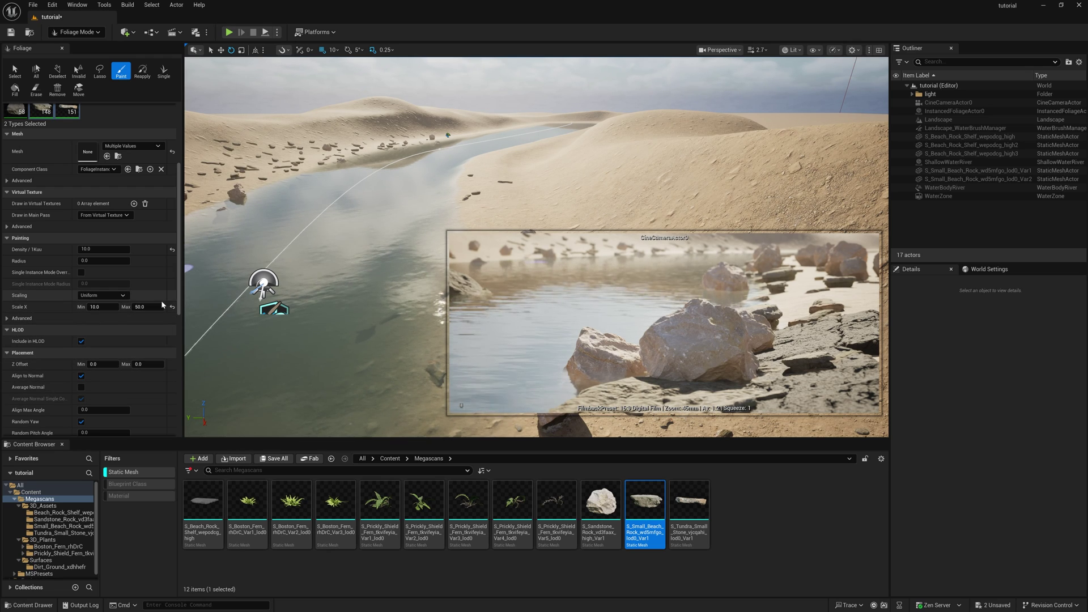
# - Paint oversized beach rocks and stones along both far banks of the river with the two selected rock types
pyautogui.click(462, 154)
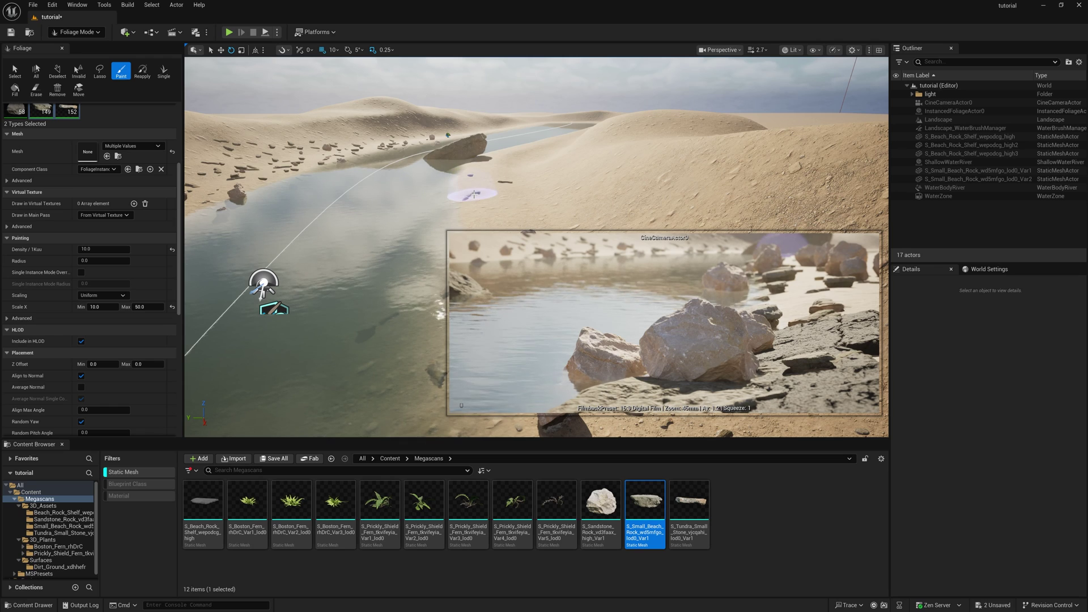
pyautogui.hotkey('ctrl', 'z')
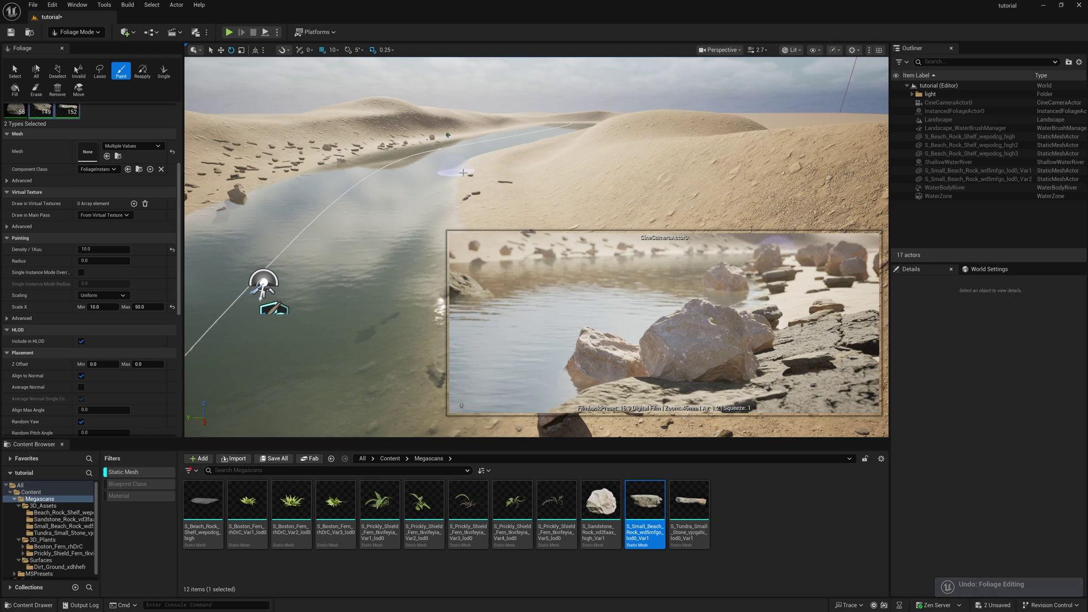
pyautogui.click(463, 172)
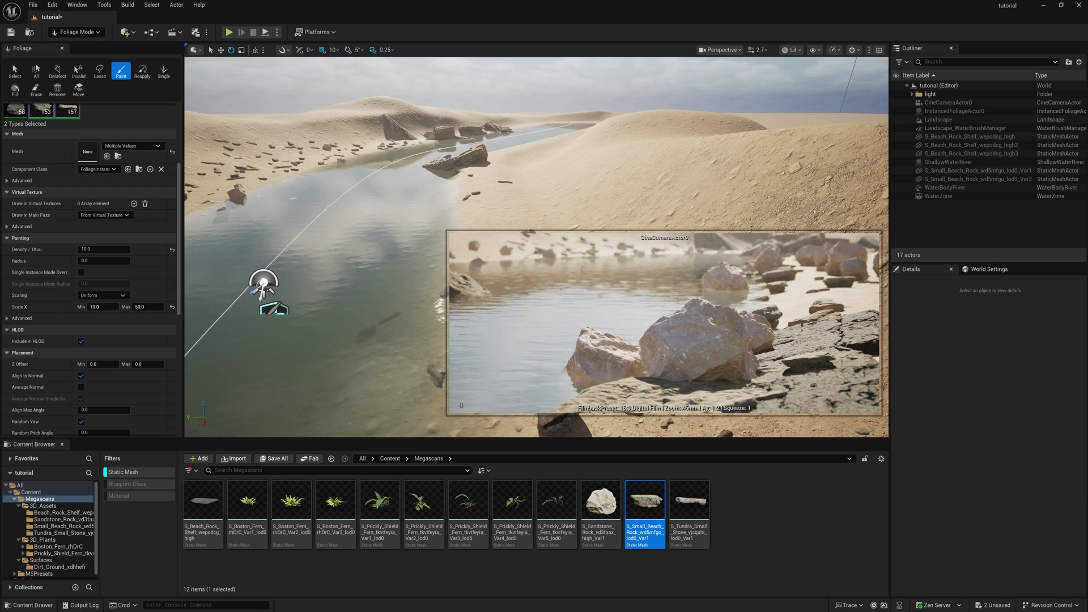
pyautogui.click(270, 182)
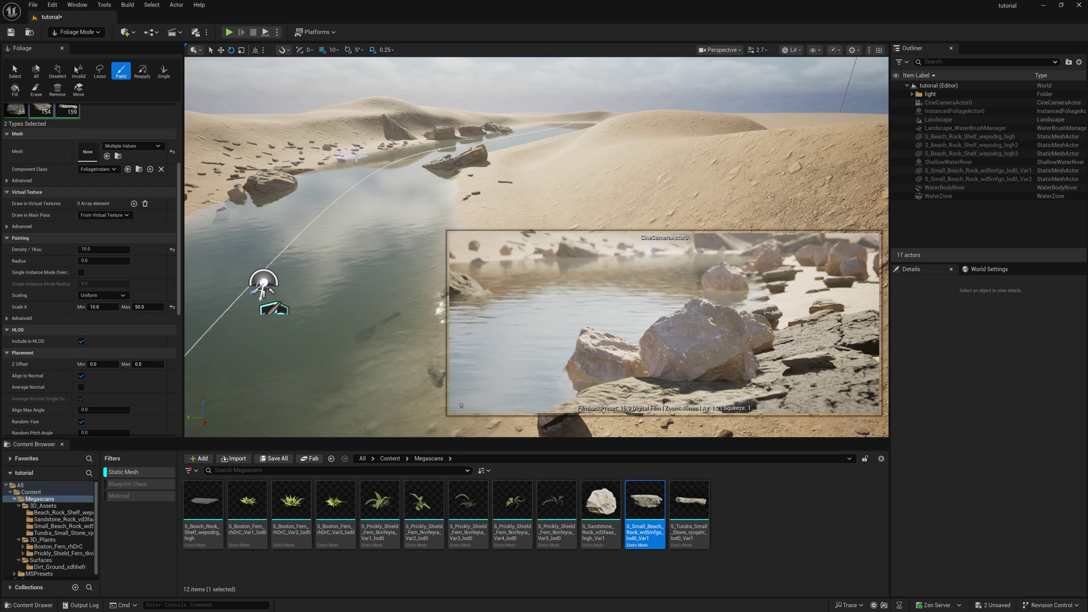
pyautogui.click(483, 171)
pyautogui.moveTo(510, 187); pyautogui.dragTo(579, 143, button='right')
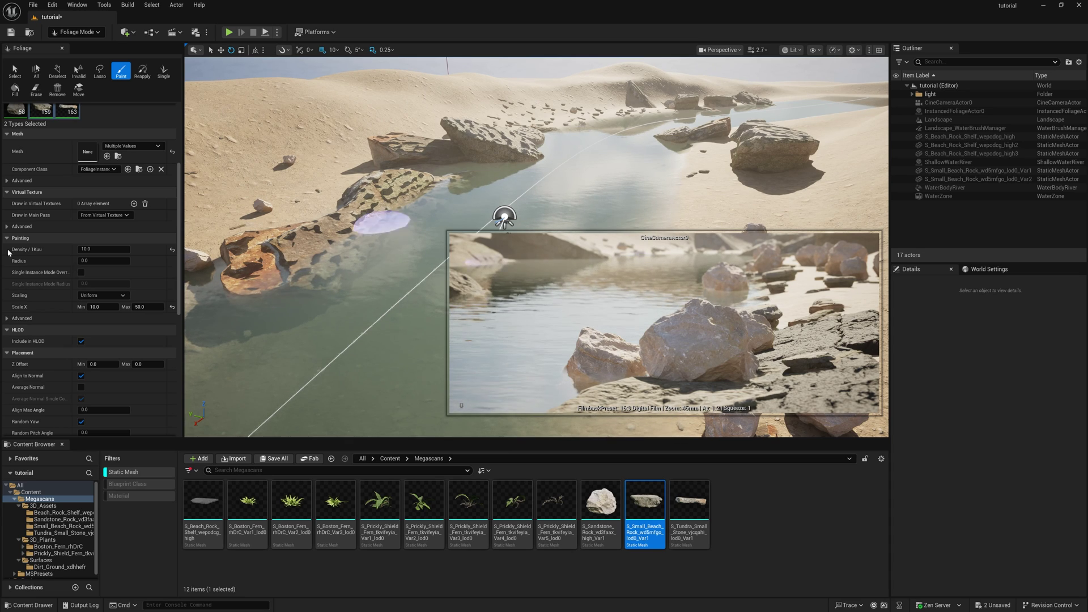
# - Add the three Boston Fern and five Prickly Shield Fern meshes from the Megascans folder as foliage types
pyautogui.scroll(3, 39, 159)
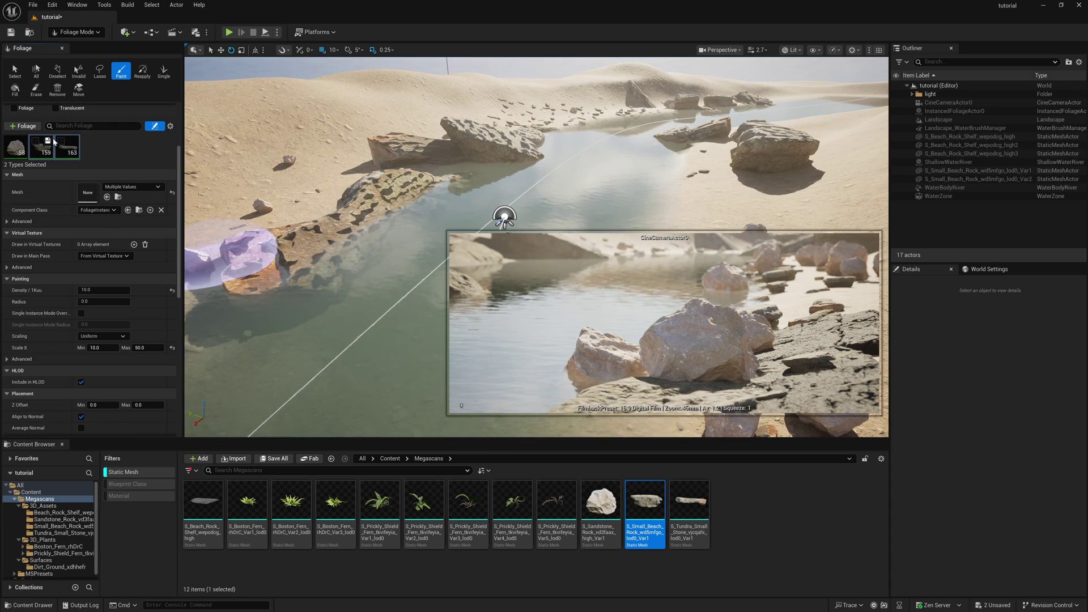
pyautogui.click(113, 143)
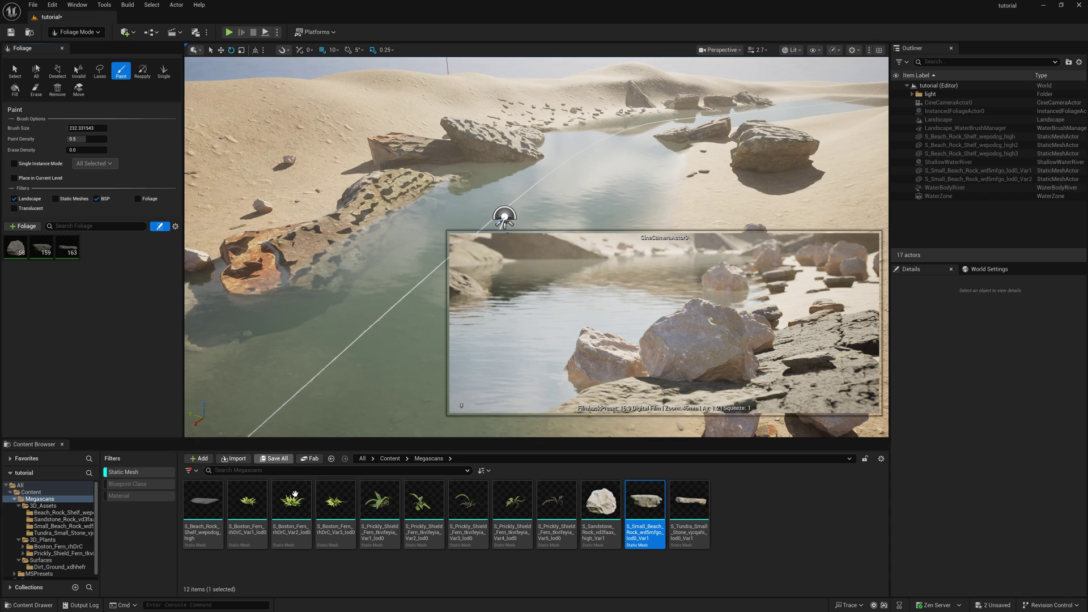
pyautogui.click(293, 565)
pyautogui.keyDown('shift'); pyautogui.click(557, 507); pyautogui.keyUp('shift')
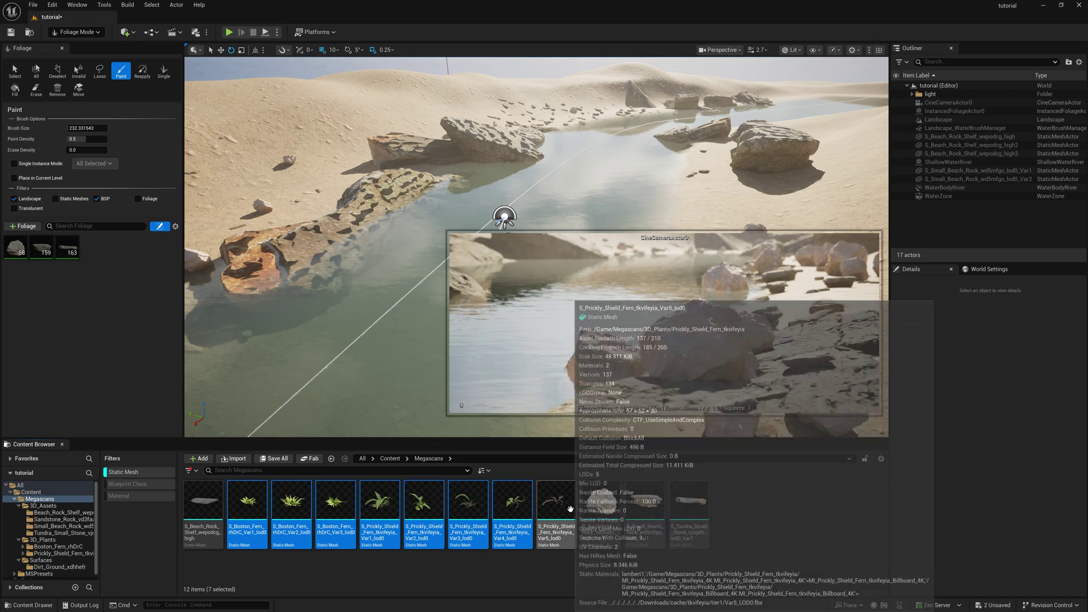
pyautogui.moveTo(557, 507); pyautogui.dragTo(116, 268)
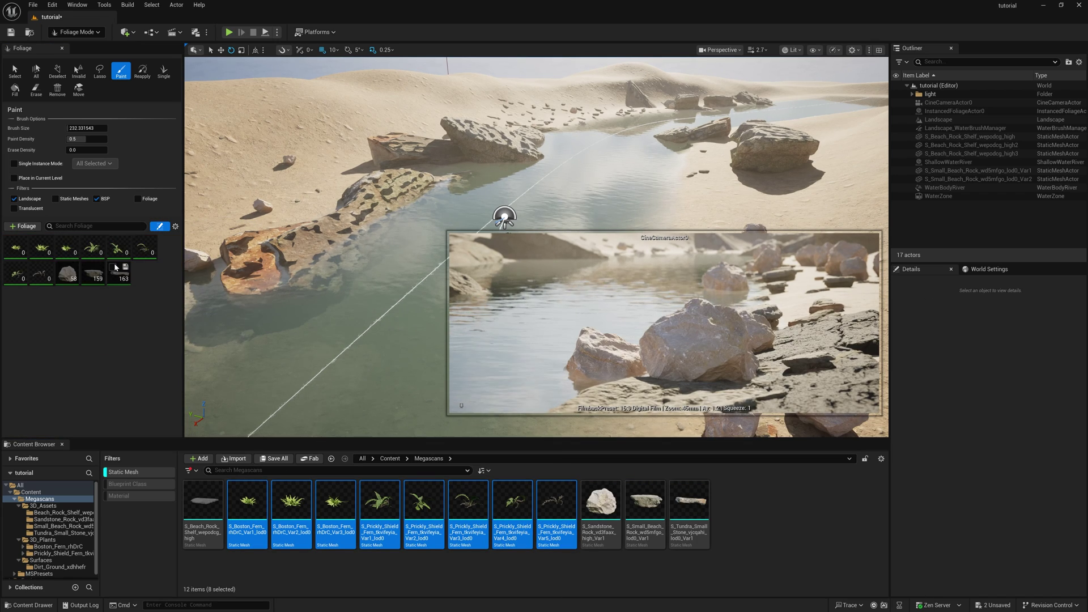
# - Paint all eight fern types along the sandy bank around the rock shelves and boulders
pyautogui.click(27, 254)
pyautogui.scroll(-3, 34, 244)
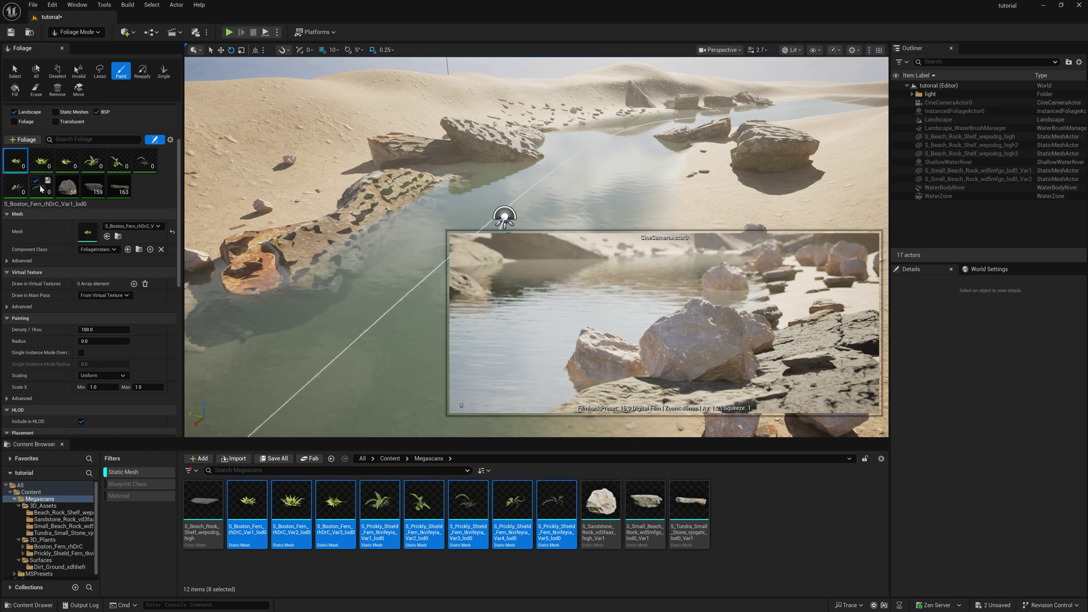
pyautogui.keyDown('shift'); pyautogui.click(48, 193); pyautogui.keyUp('shift')
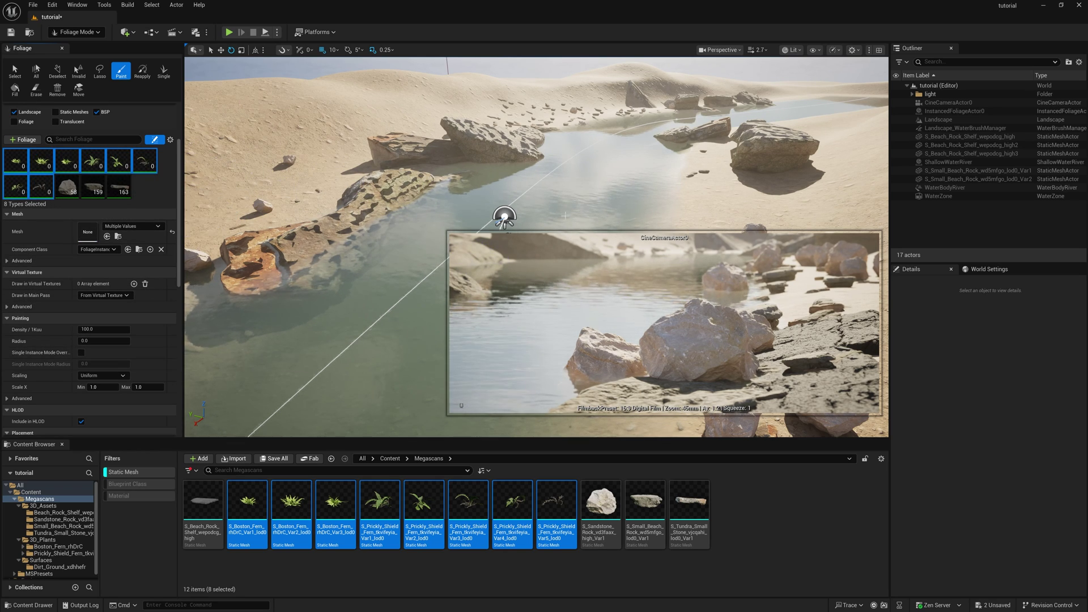
pyautogui.moveTo(565, 216); pyautogui.dragTo(532, 272, button='right')
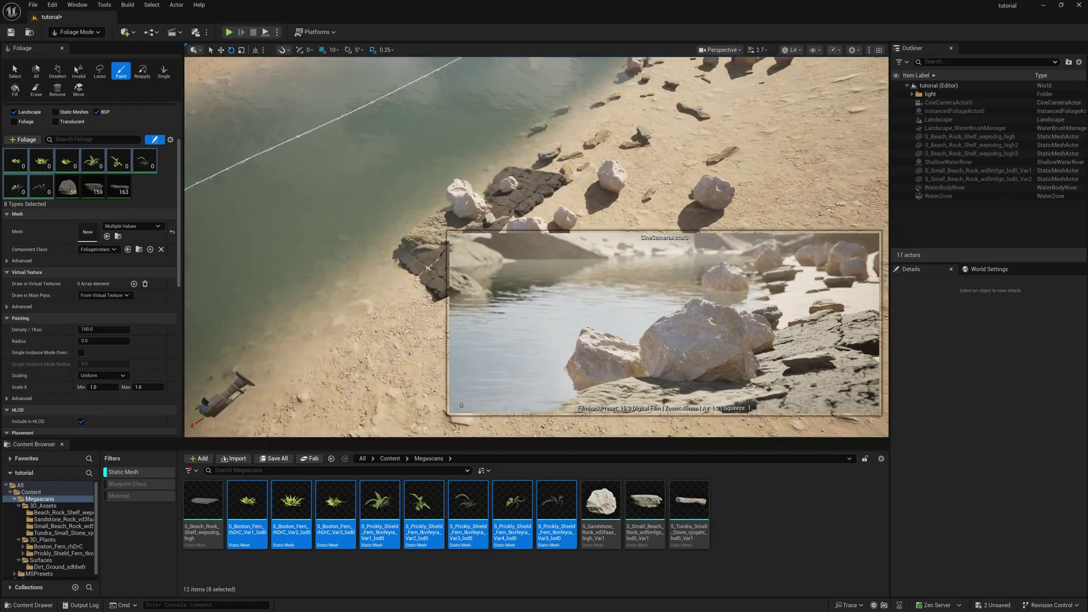
pyautogui.moveTo(428, 268); pyautogui.dragTo(351, 259, button='right')
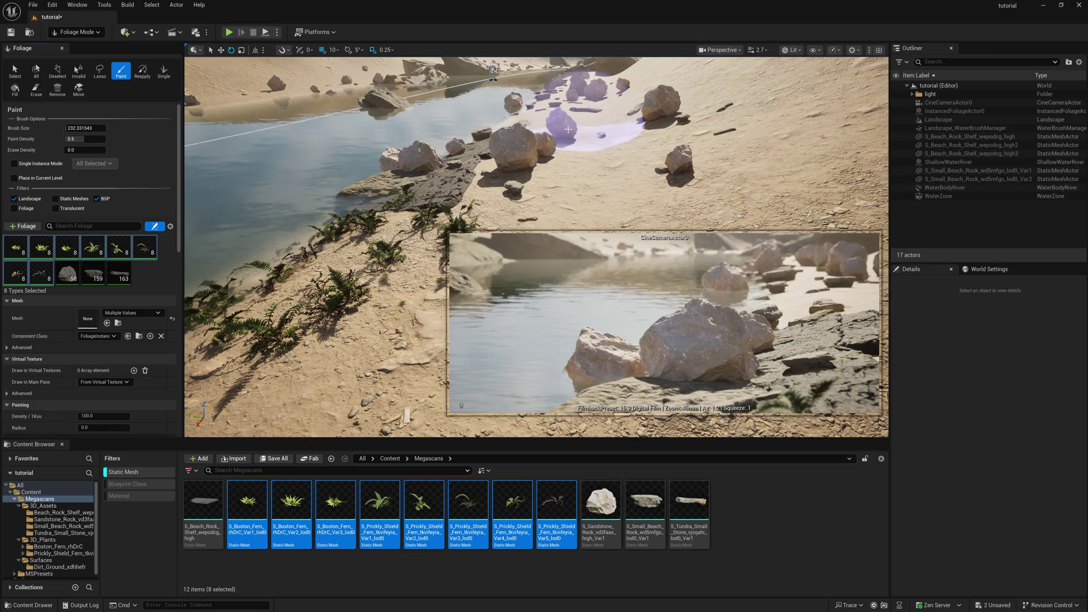
pyautogui.moveTo(568, 129)
pyautogui.mouseDown()
pyautogui.moveTo(510, 109)
pyautogui.moveTo(533, 128)
pyautogui.mouseUp()
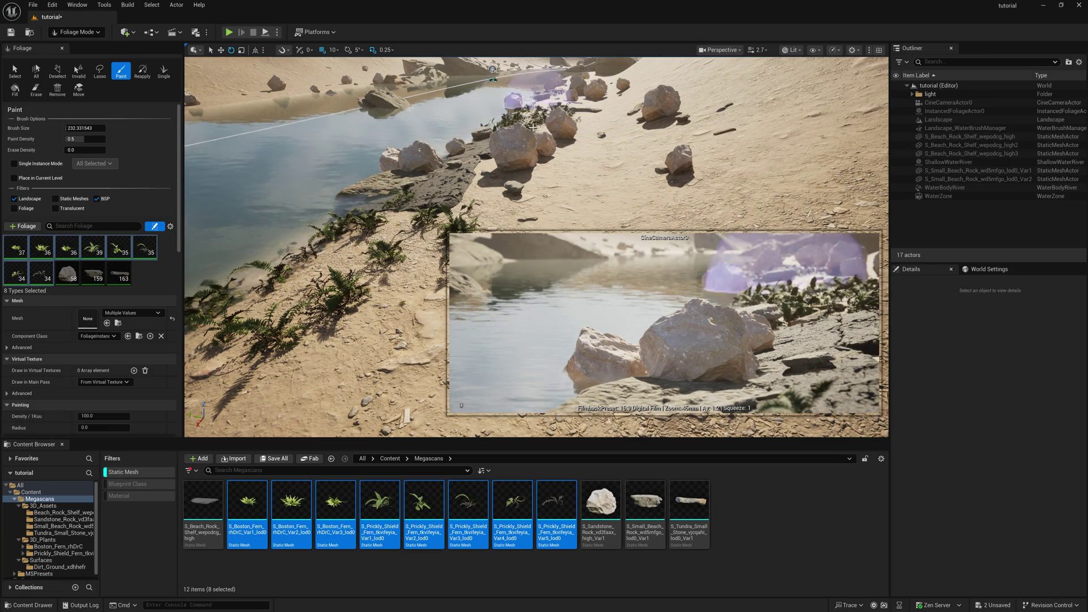
pyautogui.moveTo(532, 127)
pyautogui.mouseDown(button='right')
pyautogui.moveTo(476, 130)
pyautogui.moveTo(453, 97)
pyautogui.moveTo(448, 125)
pyautogui.mouseUp(button='right')
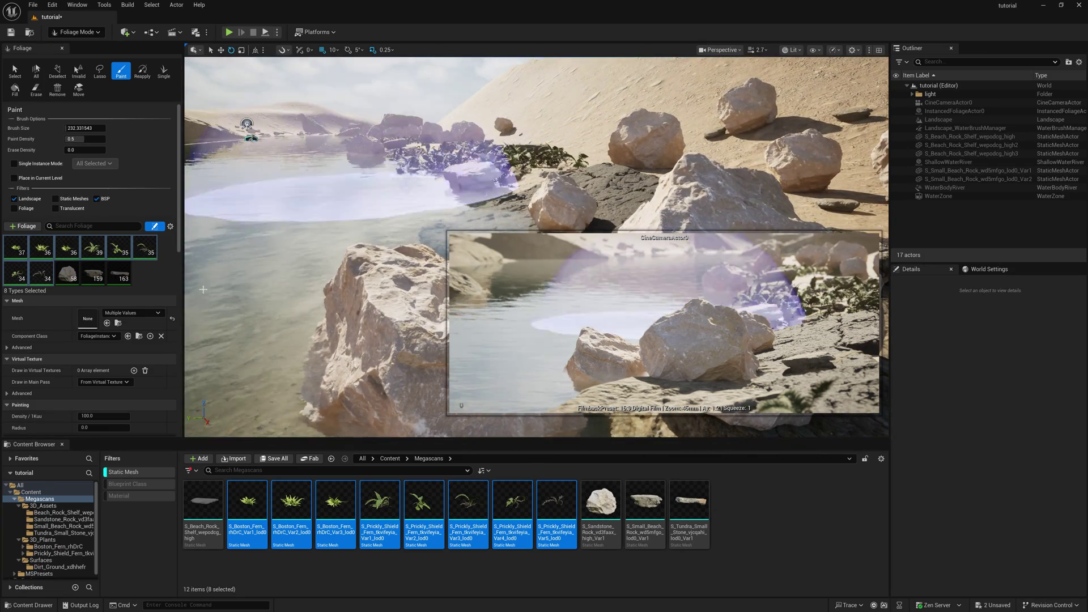
# - Set the maximum Scale X of the eight fern types to 3 and paint denser ferns along the rocky bank
pyautogui.scroll(-2, 131, 395)
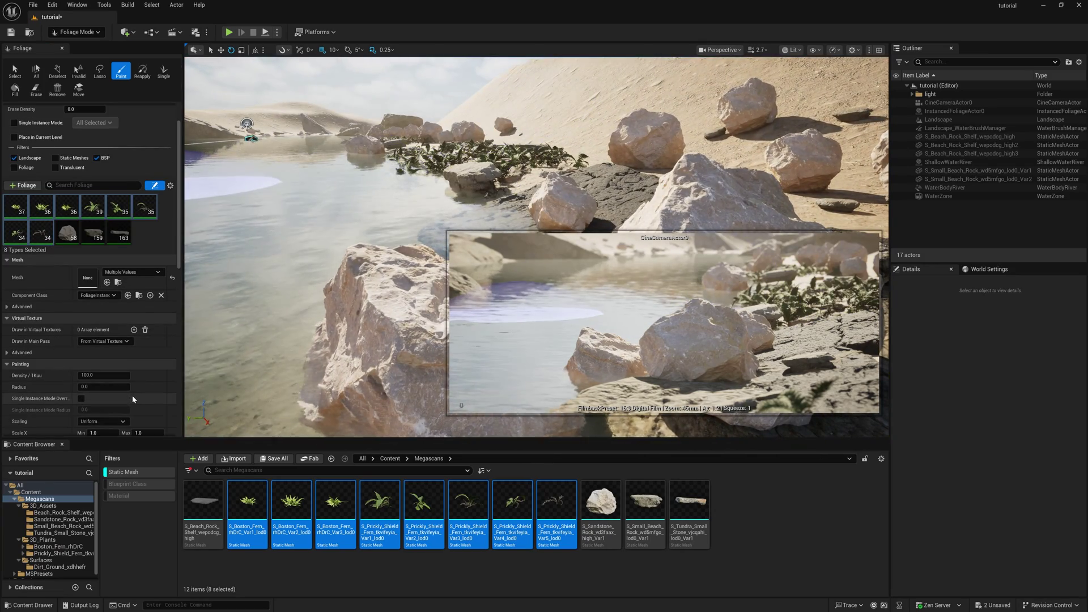
pyautogui.click(145, 430)
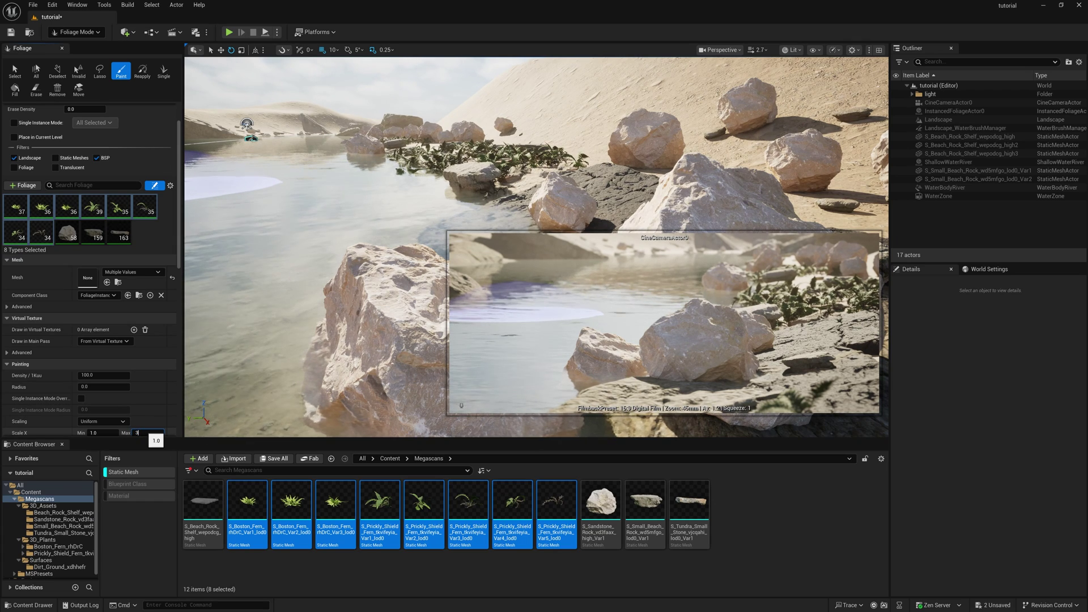
pyautogui.press('Return')
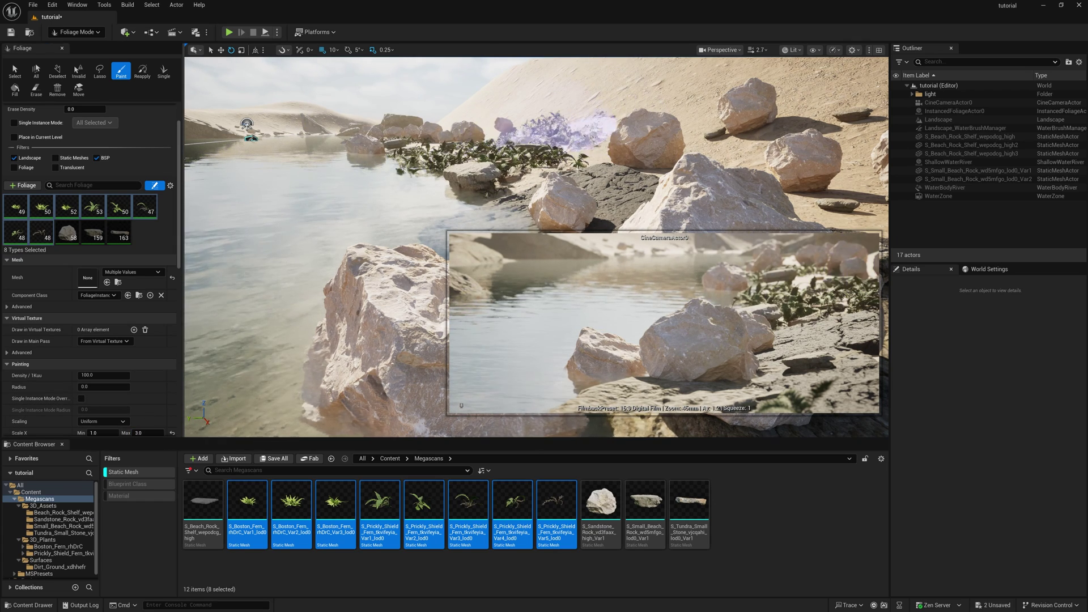
pyautogui.moveTo(535, 127); pyautogui.dragTo(552, 128)
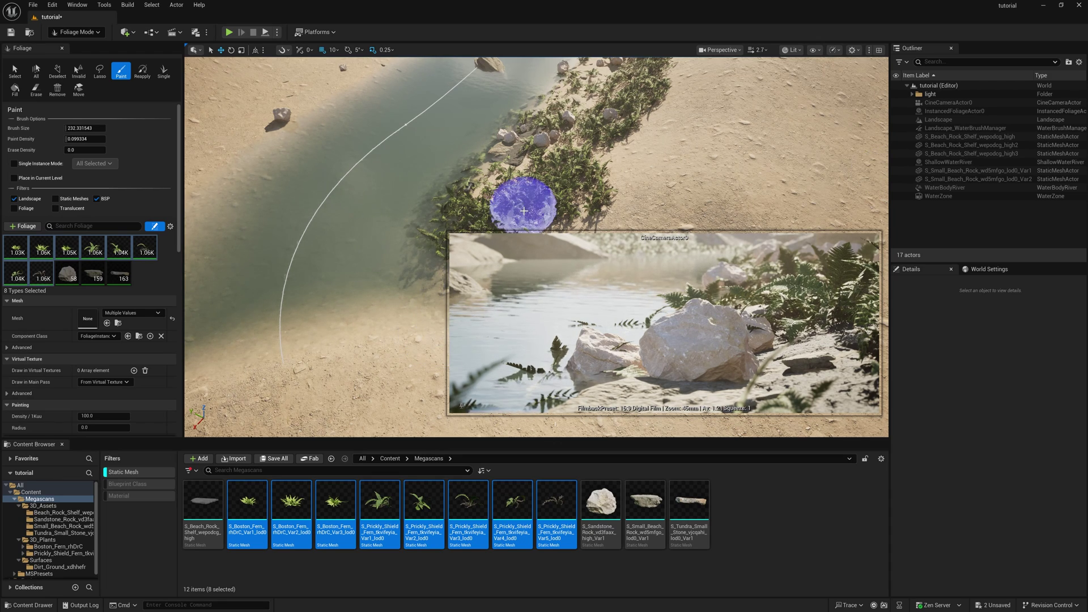
# - Switch from Foliage mode to Selection mode and unpin the cine camera preview from the viewport
pyautogui.moveTo(591, 190); pyautogui.dragTo(591, 154, button='right')
pyautogui.press('w')
pyautogui.click(80, 32)
pyautogui.click(80, 46)
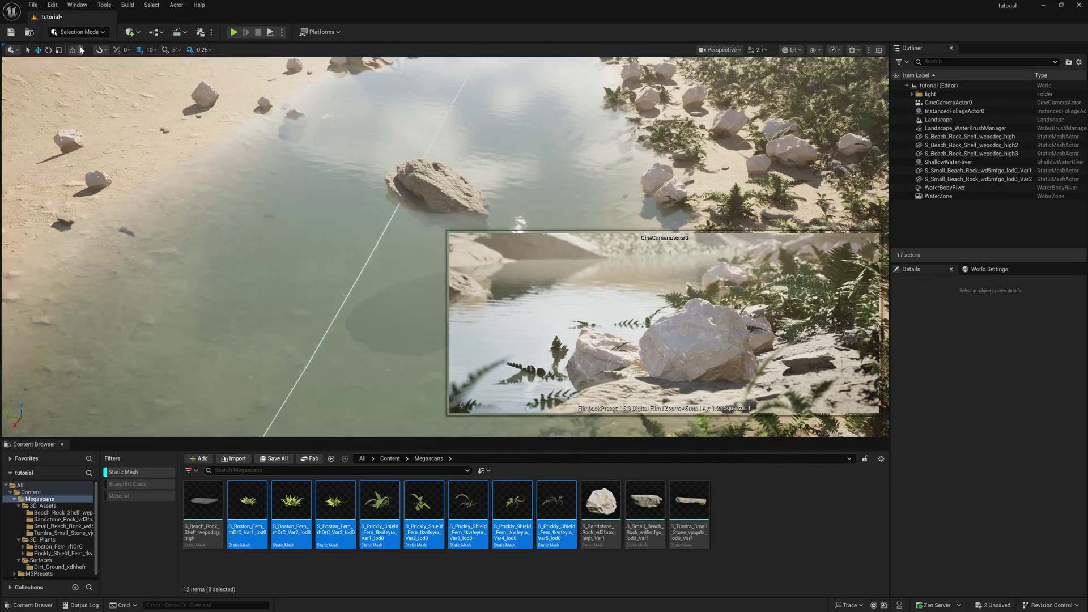
pyautogui.press('s')
pyautogui.moveTo(593, 206); pyautogui.dragTo(615, 158, button='right')
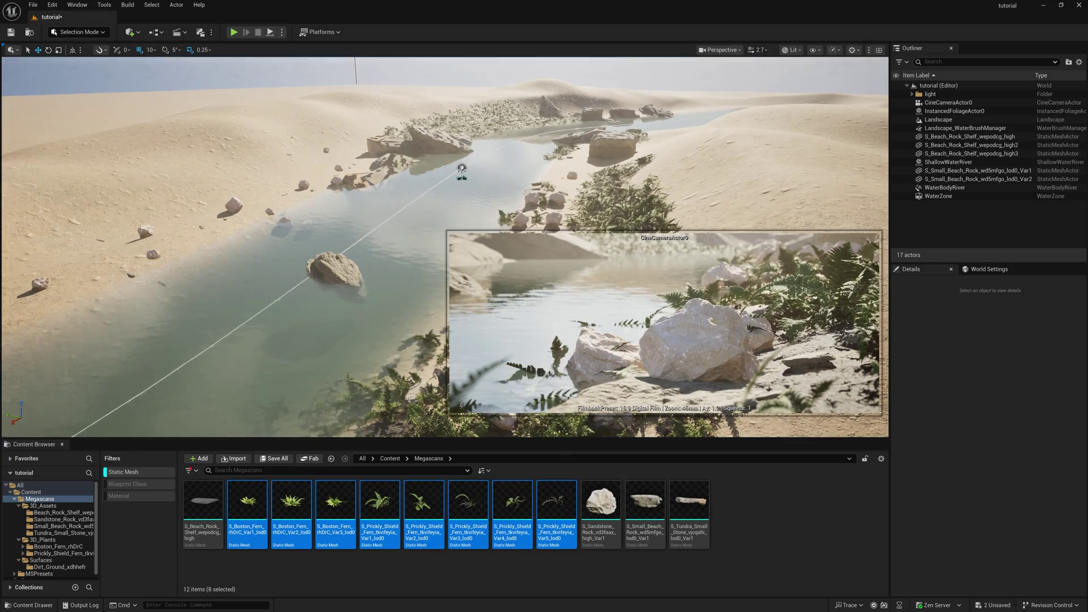
pyautogui.click(462, 406)
pyautogui.moveTo(624, 238); pyautogui.dragTo(590, 300, button='right')
pyautogui.press('w')
pyautogui.moveTo(592, 244); pyautogui.dragTo(603, 245, button='right')
# - Add the actor tag "collider" to the large beach rock standing in the middle of the river
pyautogui.click(953, 111)
pyautogui.moveTo(445, 247); pyautogui.dragTo(445, 202, button='right')
pyautogui.click(955, 171)
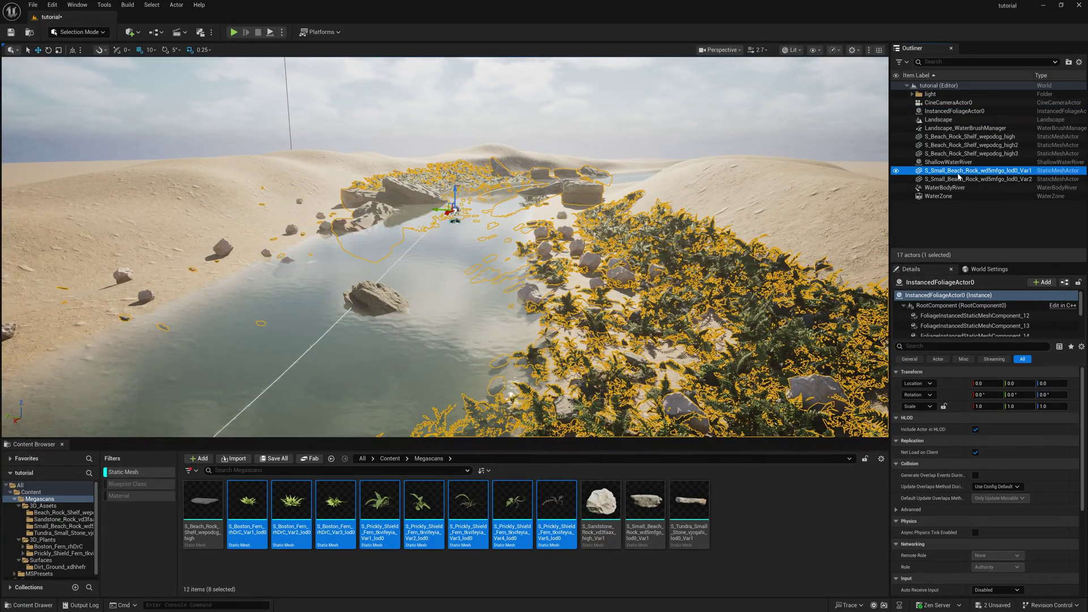
pyautogui.click(956, 180)
pyautogui.moveTo(510, 243); pyautogui.dragTo(442, 289, button='right')
pyautogui.press('a')
pyautogui.press('w')
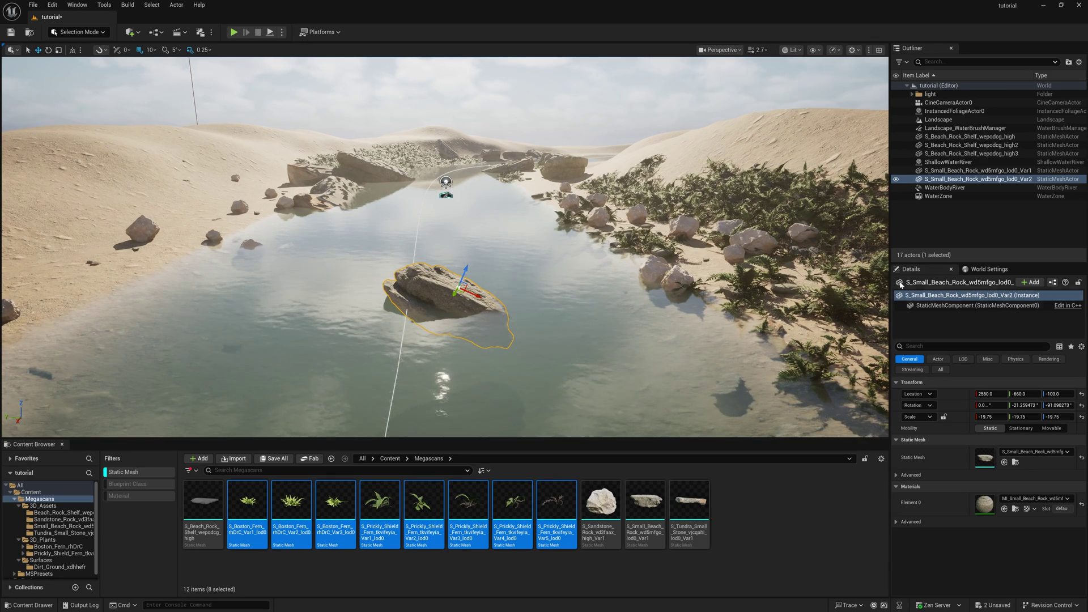
pyautogui.click(956, 205)
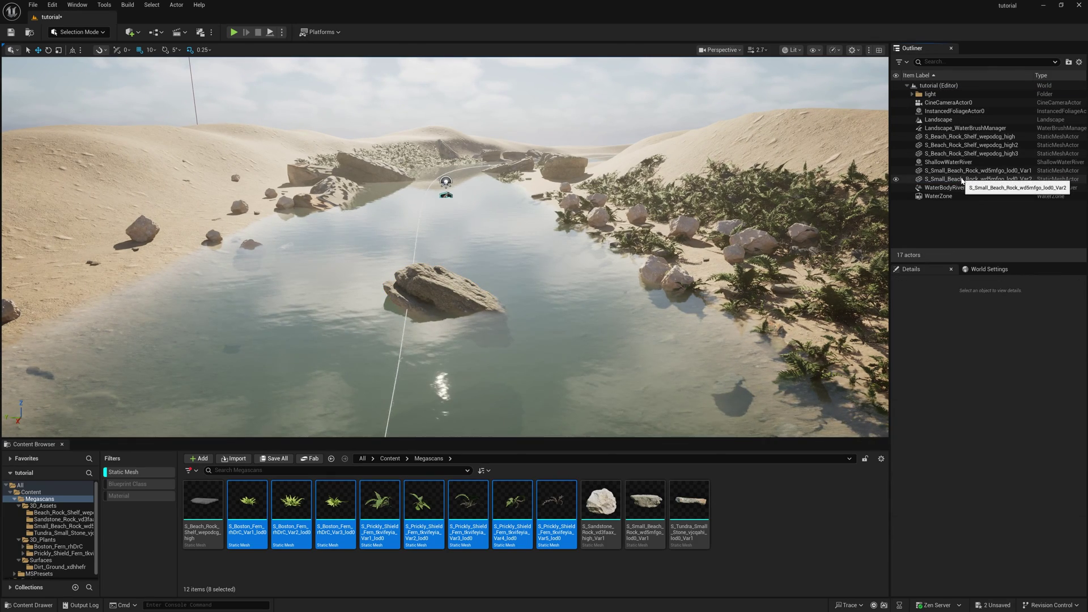
pyautogui.click(962, 179)
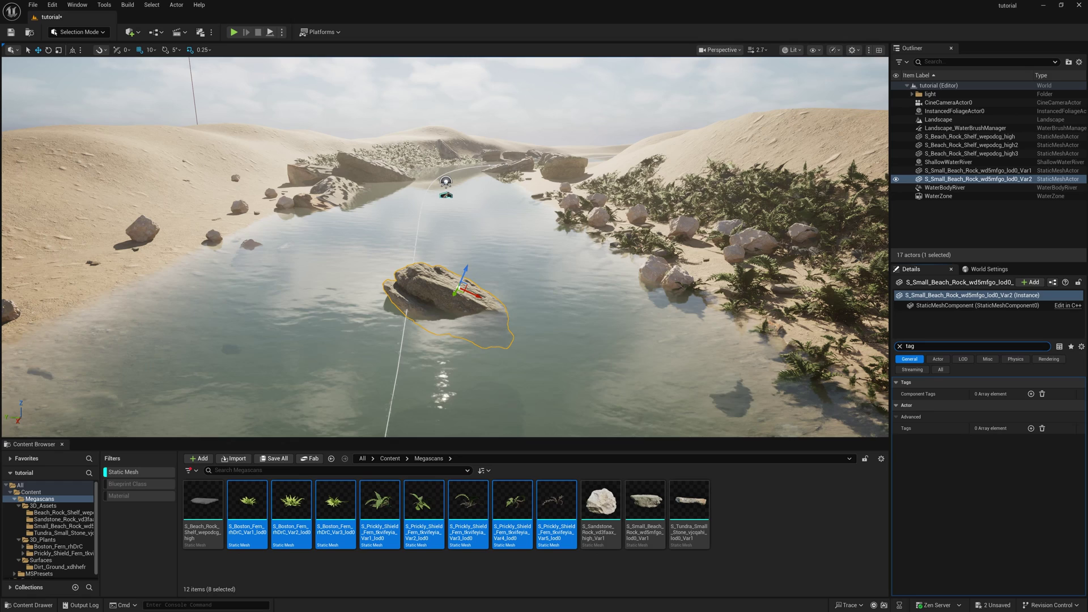
pyautogui.click(1031, 429)
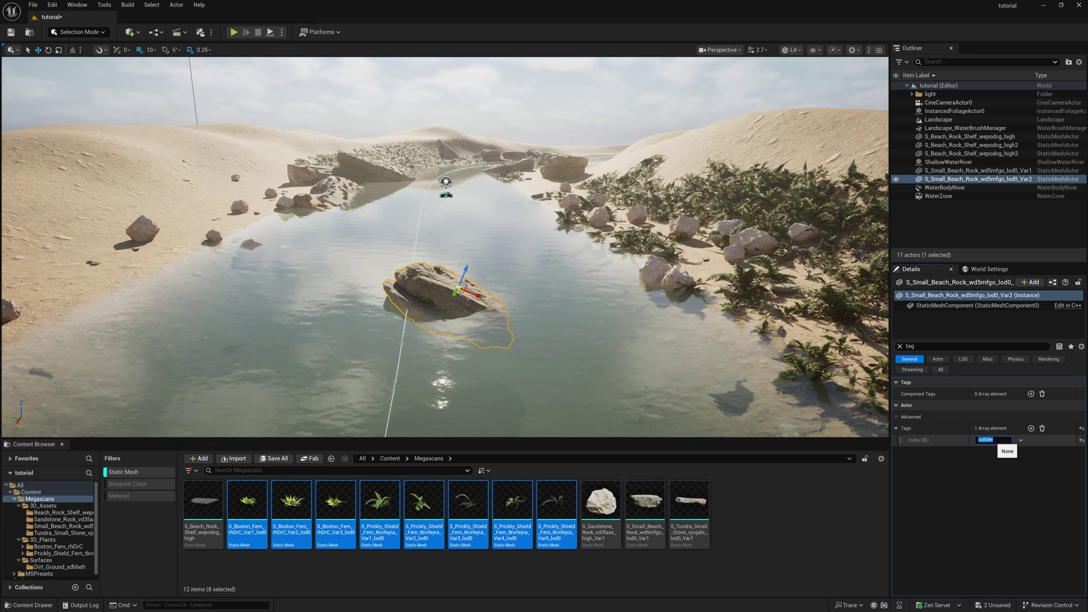
pyautogui.click(966, 487)
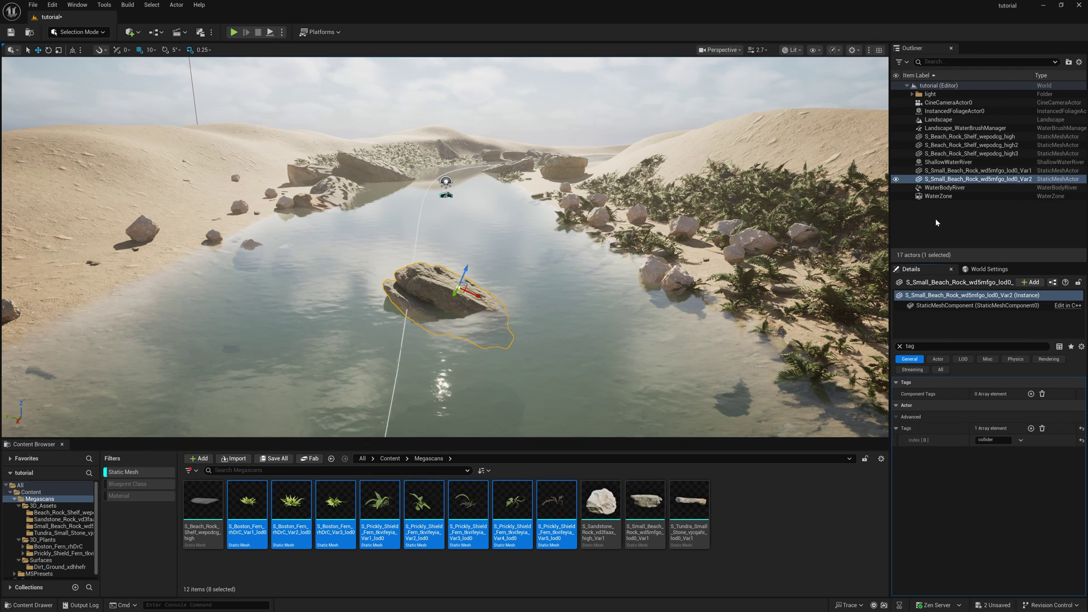
# - Add "collider" to the Bottom Contour Tags in the collision settings of ShallowWaterRiver
pyautogui.click(941, 163)
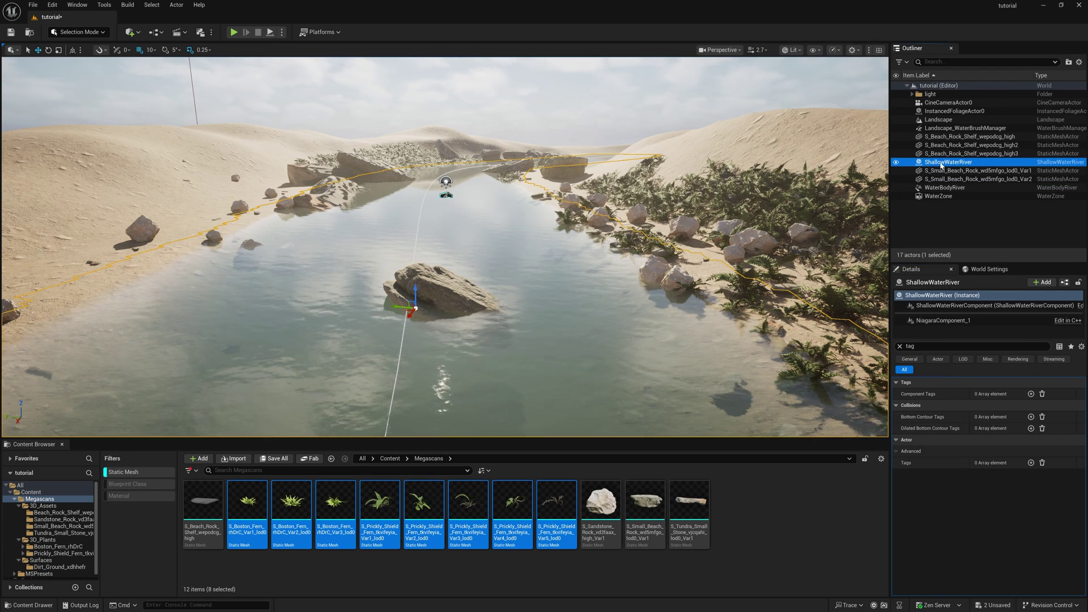
pyautogui.click(899, 346)
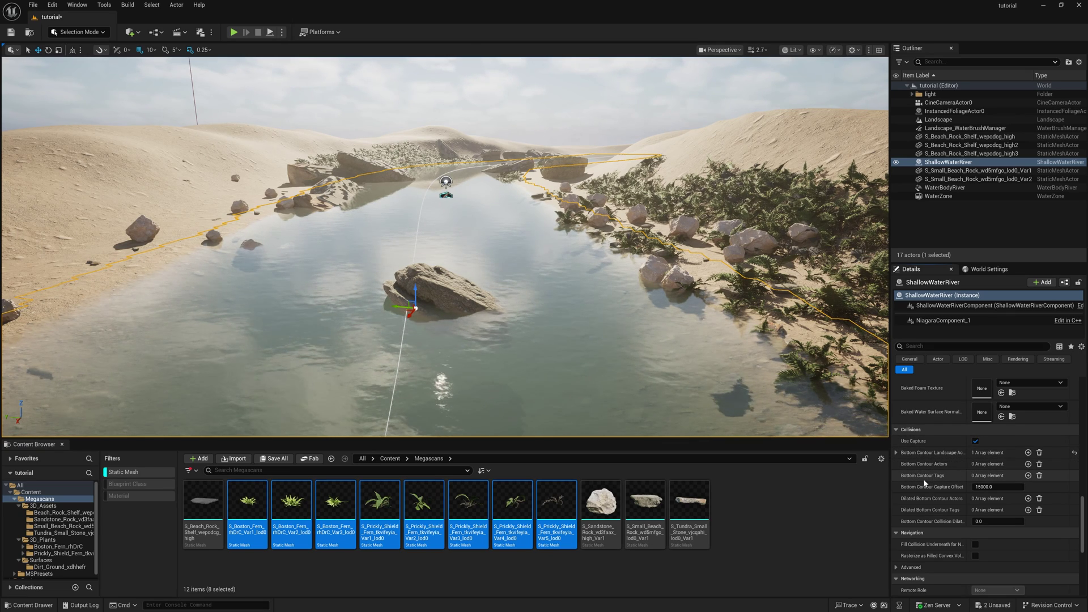
pyautogui.click(1028, 475)
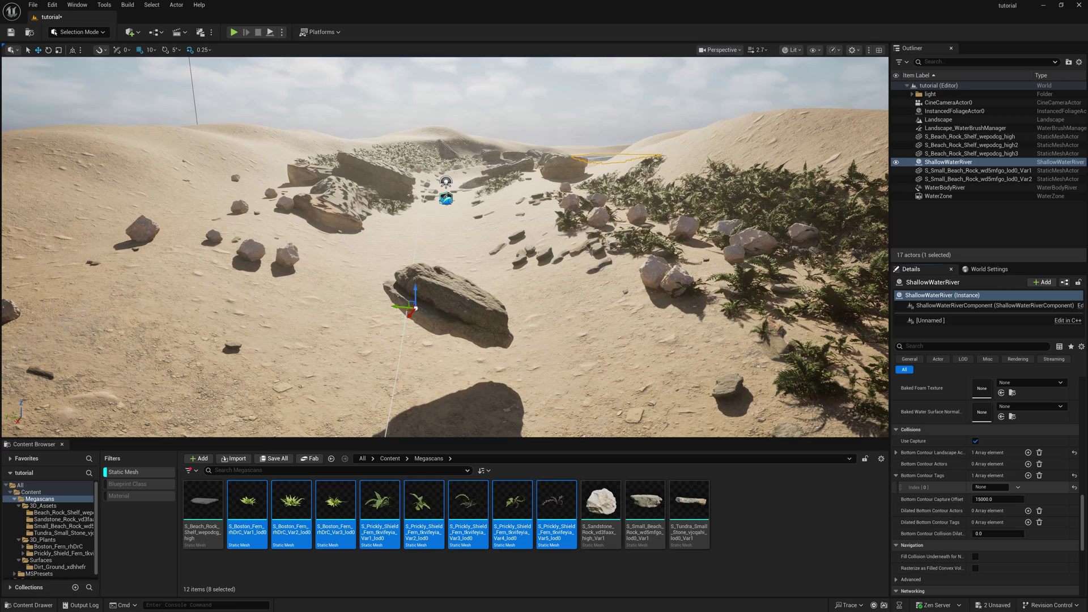
pyautogui.write('collider')
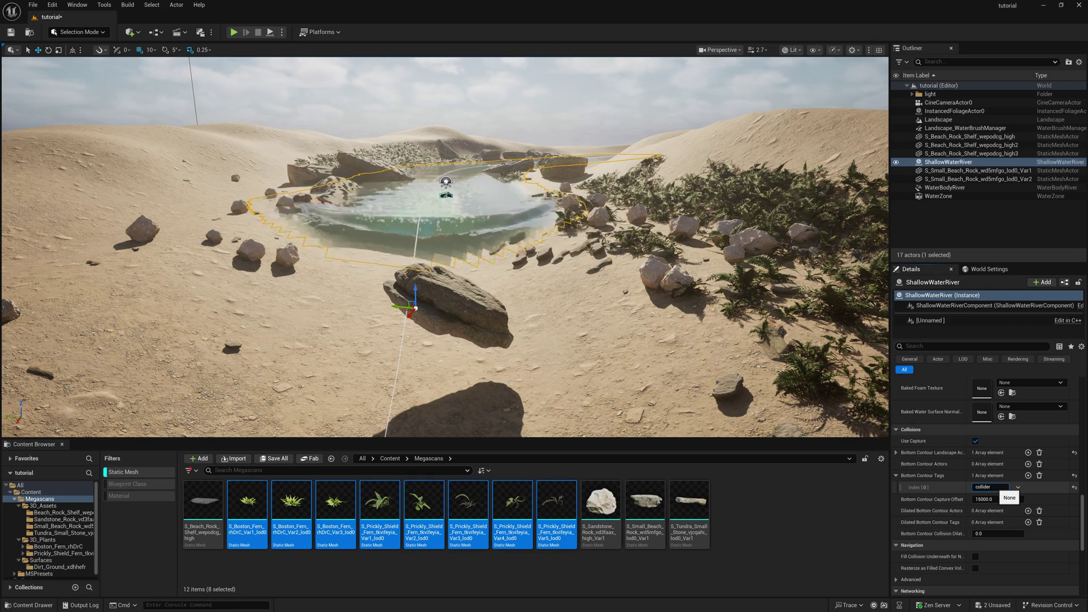
pyautogui.press('Return')
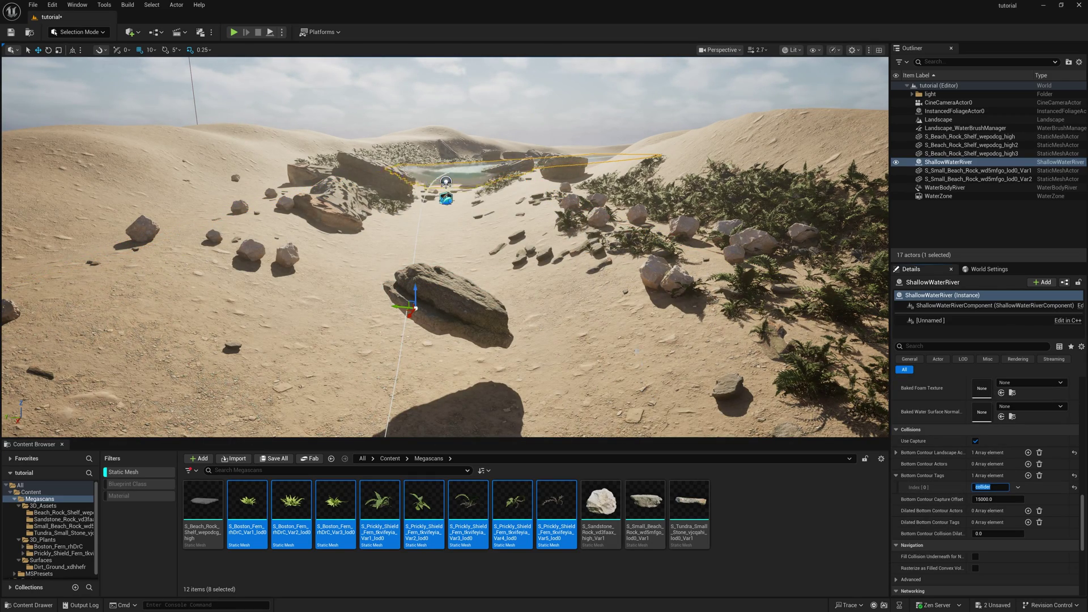
# - Lower the tagged rock in the river to about Z -109.3, and reopen the collision settings of ShallowWaterRiver
pyautogui.click(450, 294)
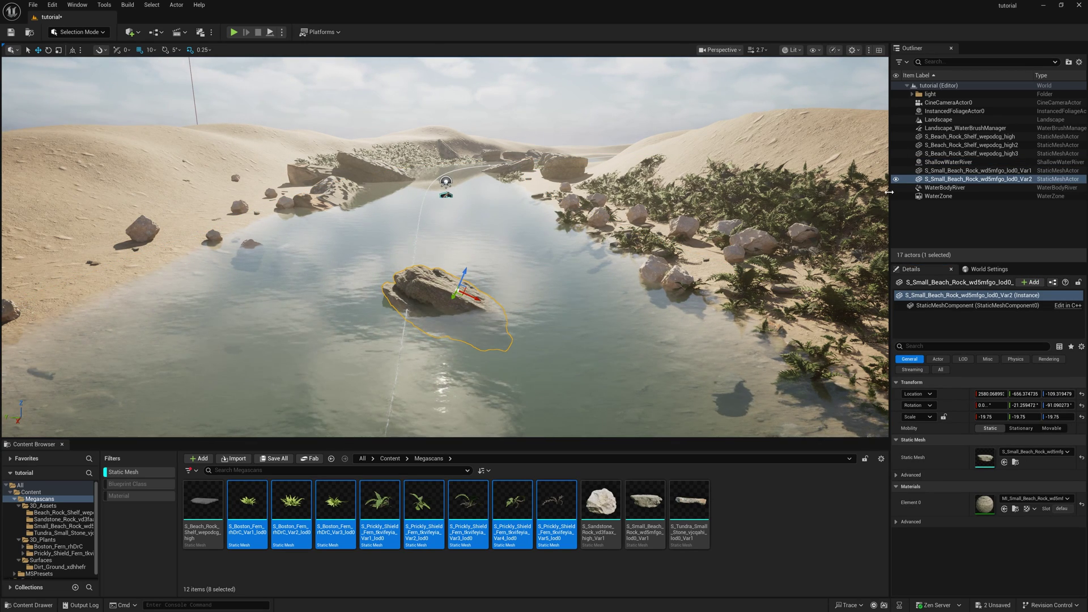
pyautogui.click(948, 162)
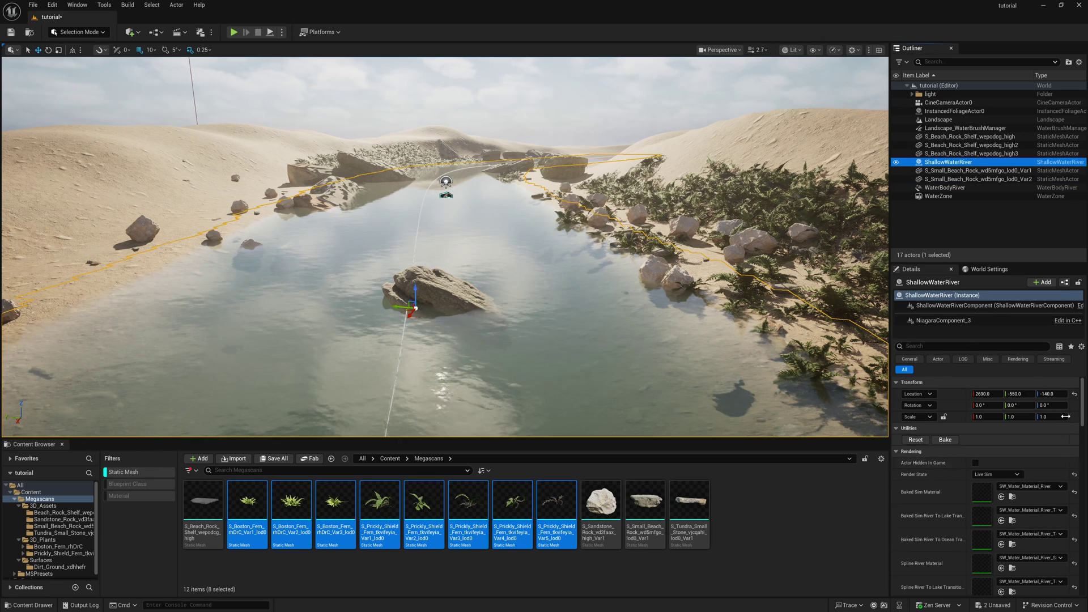
pyautogui.moveTo(1083, 398); pyautogui.dragTo(1083, 521)
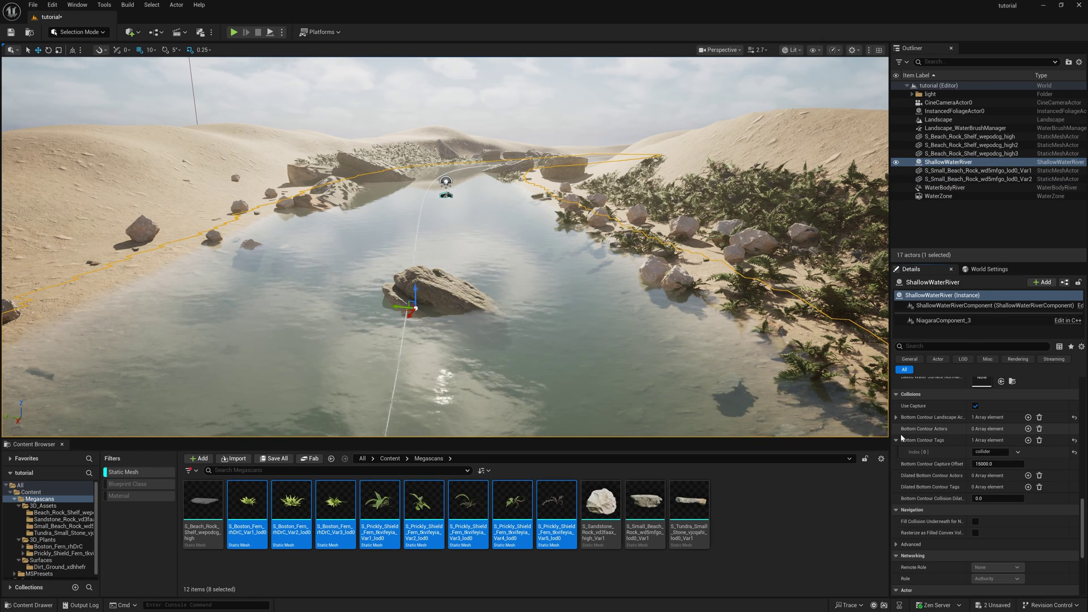
# - Add an entry to the Bottom Contour Actors of ShallowWaterRiver and assign the small beach rock actor to it
pyautogui.click(1028, 429)
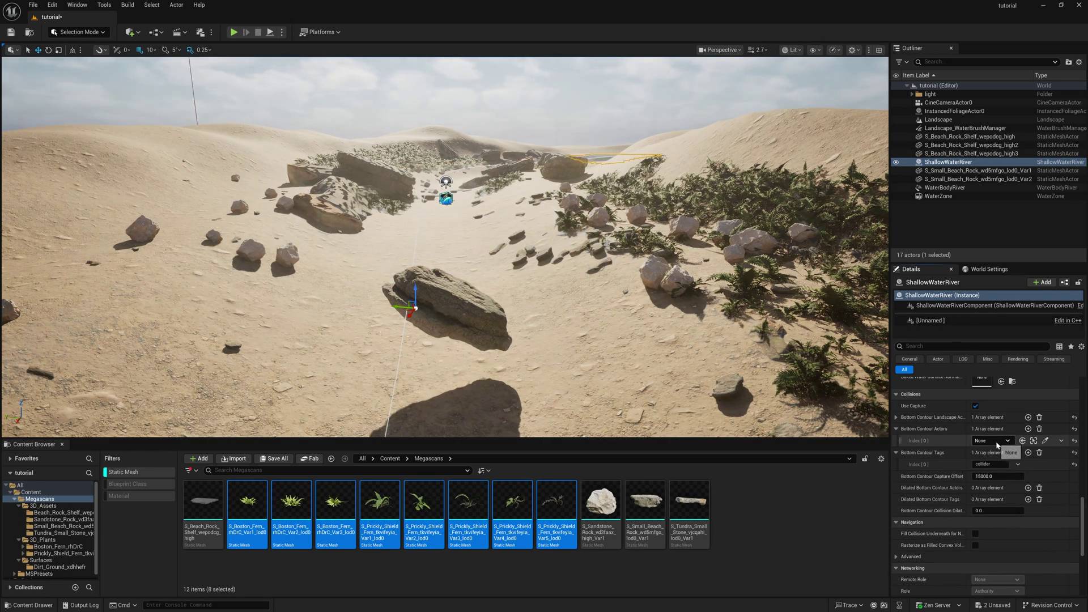
pyautogui.click(998, 452)
pyautogui.click(1003, 431)
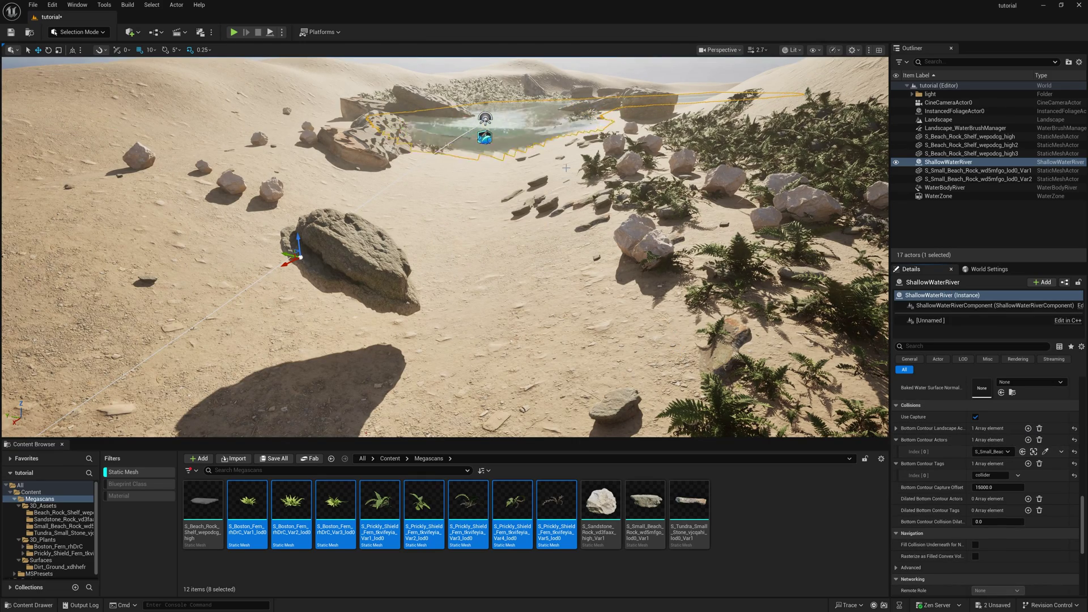
# - Focus on the tagged rock in the river and move it to about Y -660, Z -100
pyautogui.click(362, 259)
pyautogui.press('f')
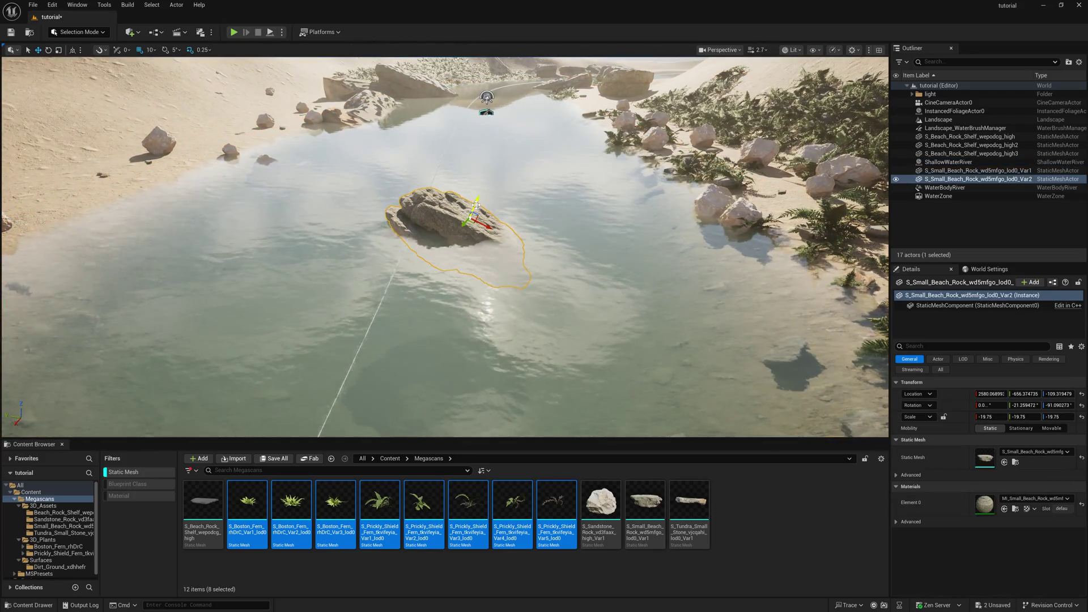
pyautogui.moveTo(476, 204); pyautogui.dragTo(608, 264)
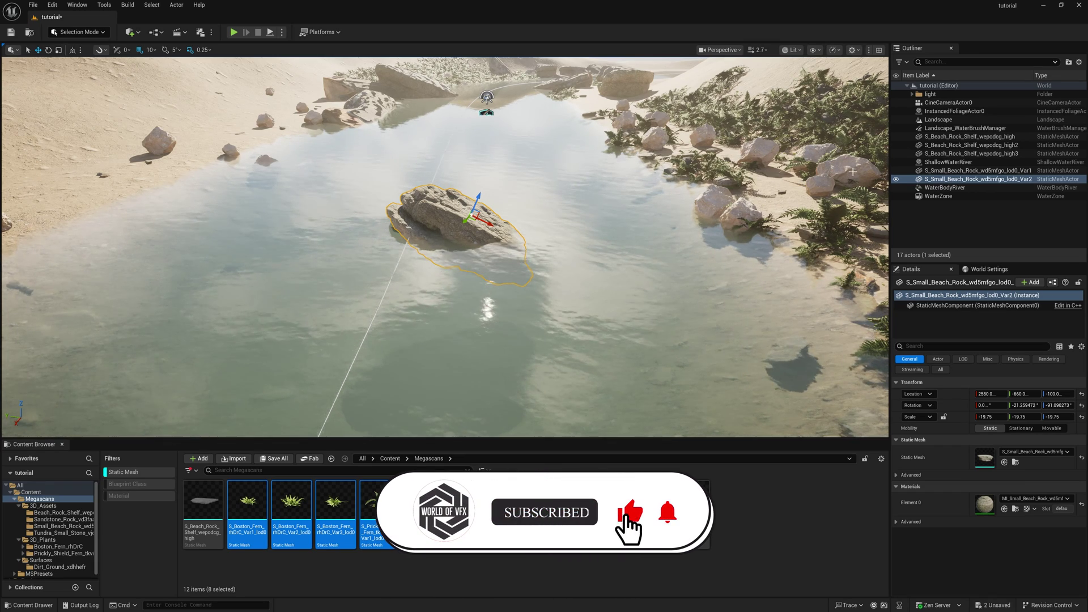
# - Add the actor tag "collider" to InstancedFoliageActor0
pyautogui.click(964, 111)
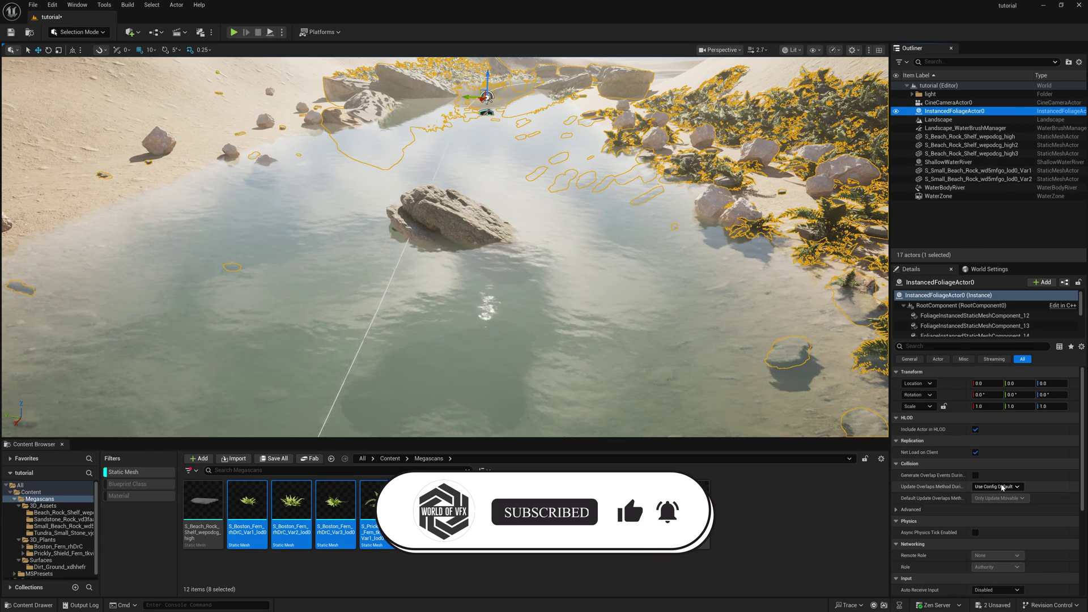
pyautogui.click(941, 347)
pyautogui.write('ra')
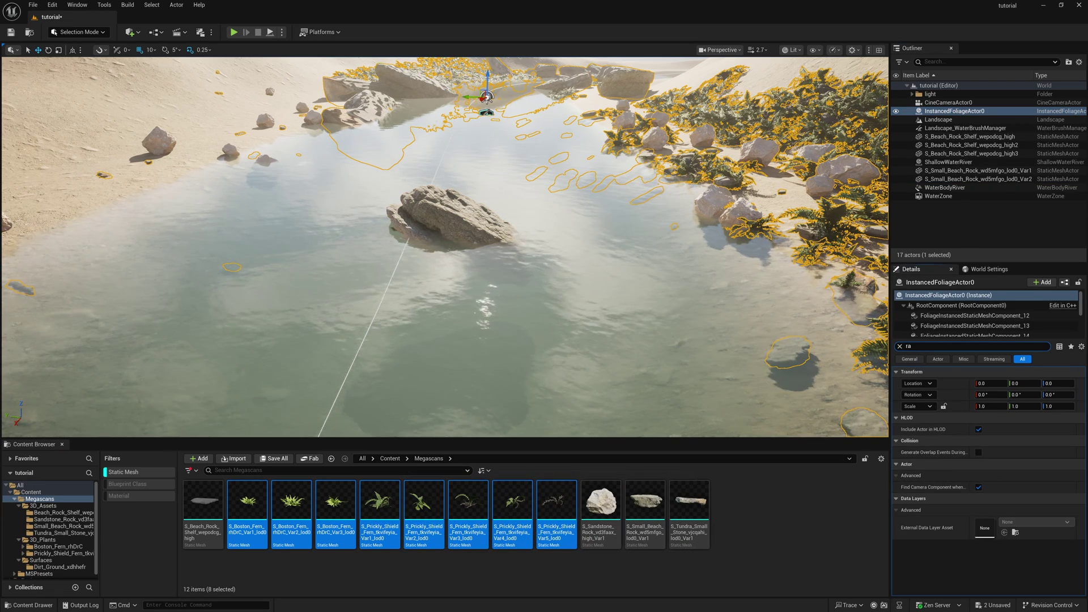
pyautogui.write('g')
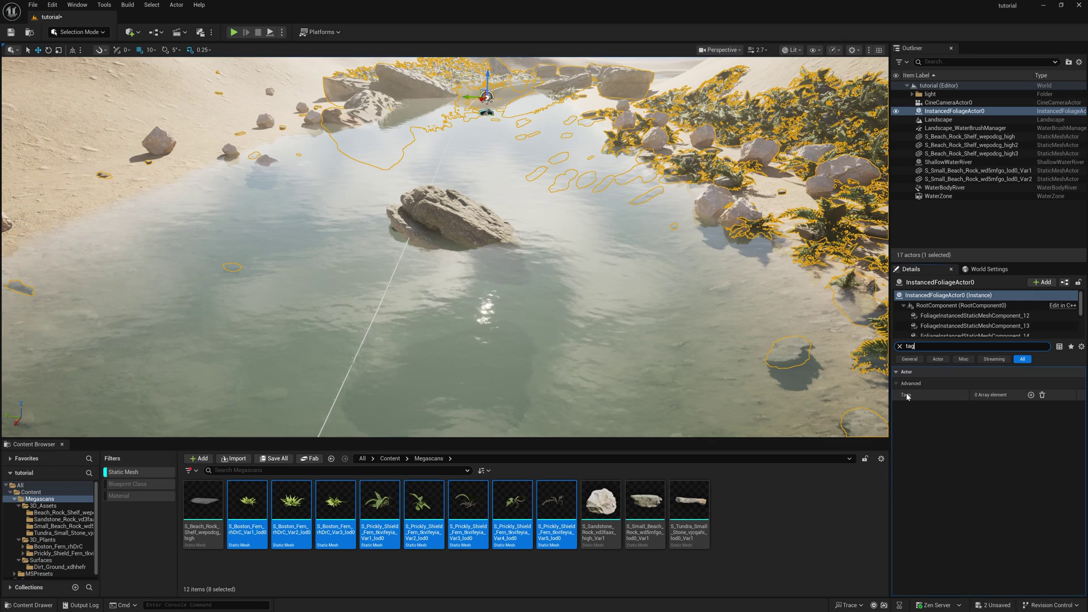
pyautogui.click(1031, 395)
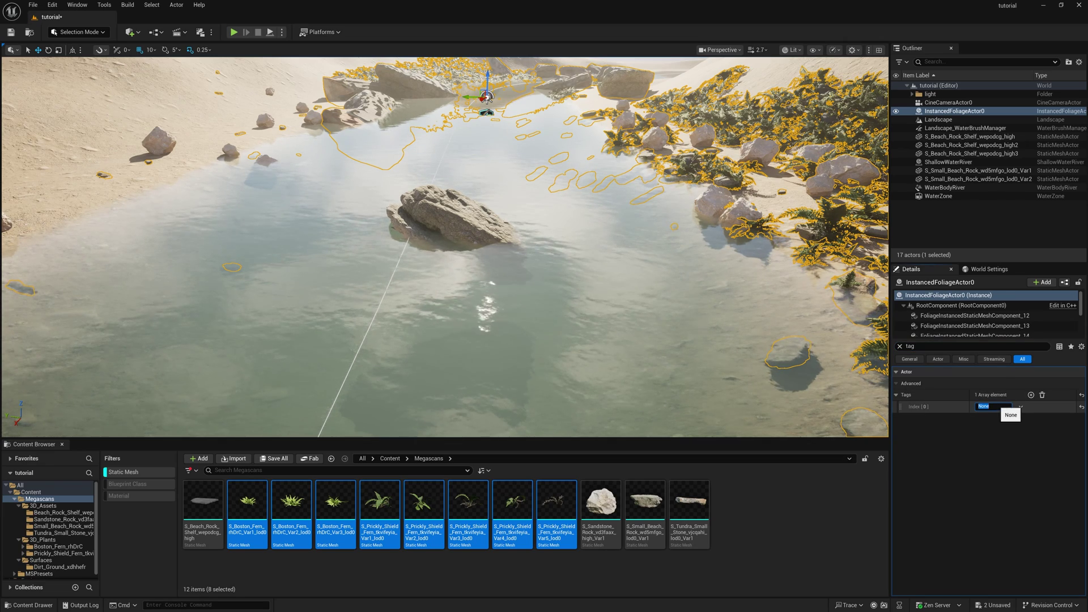
pyautogui.write('collider')
pyautogui.press('Return')
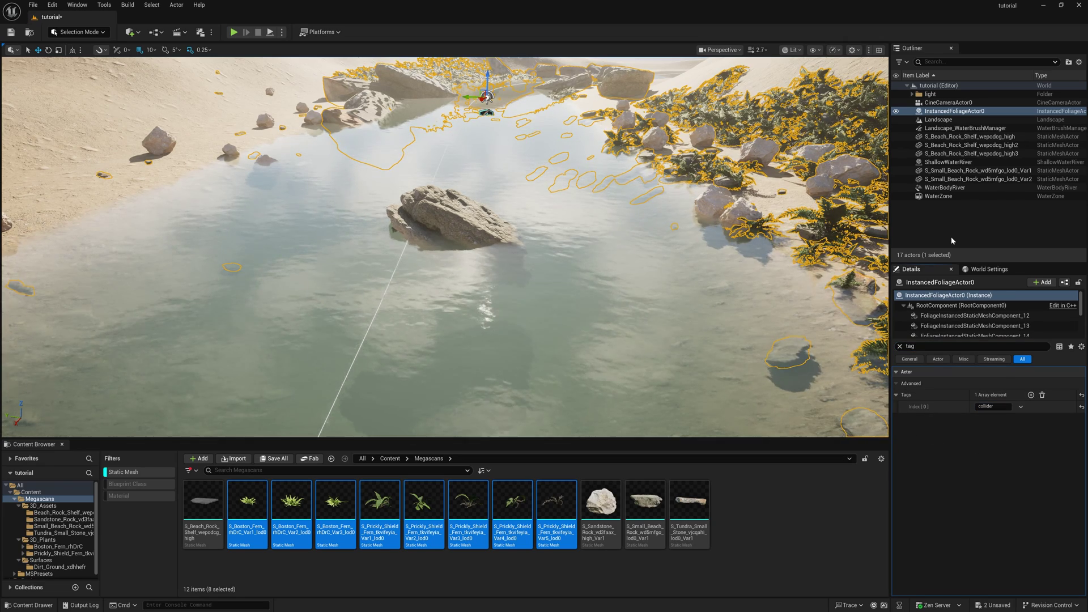
# - Clear the property filter for ShallowWaterRiver and reset its water simulation
pyautogui.click(938, 163)
pyautogui.click(900, 346)
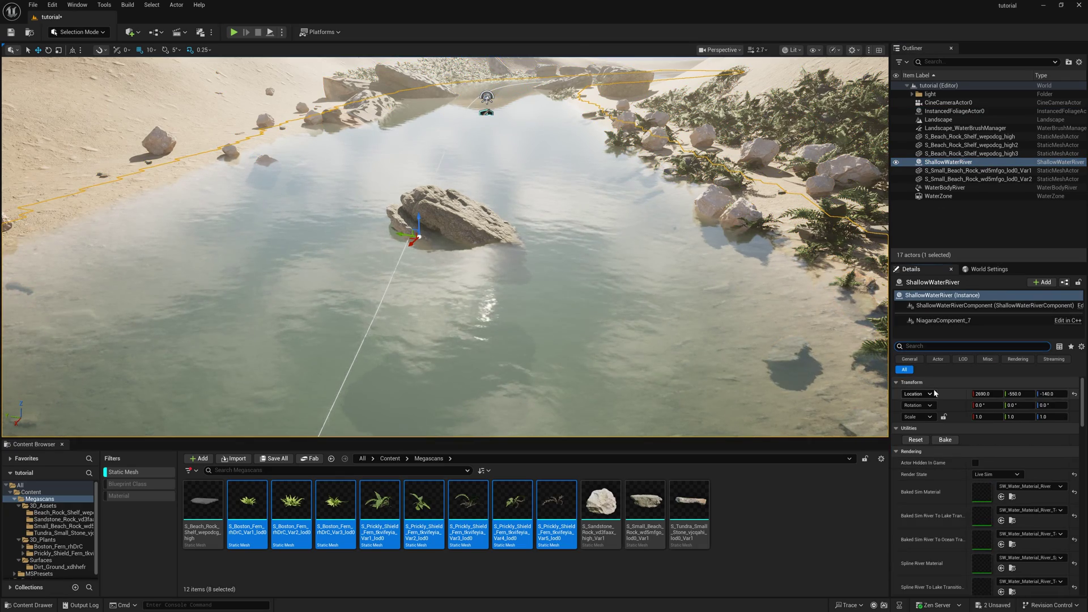
pyautogui.click(922, 440)
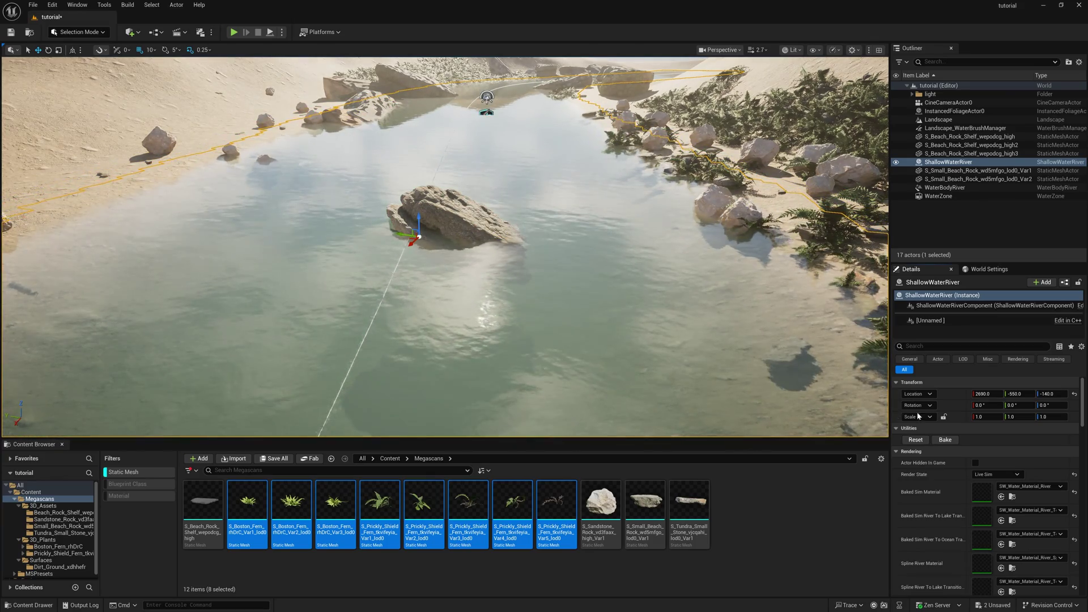
# - Add InstancedFoliageActor0 as a second entry in the Bottom Contour Actors of ShallowWaterRiver
pyautogui.moveTo(1083, 391); pyautogui.dragTo(1073, 516)
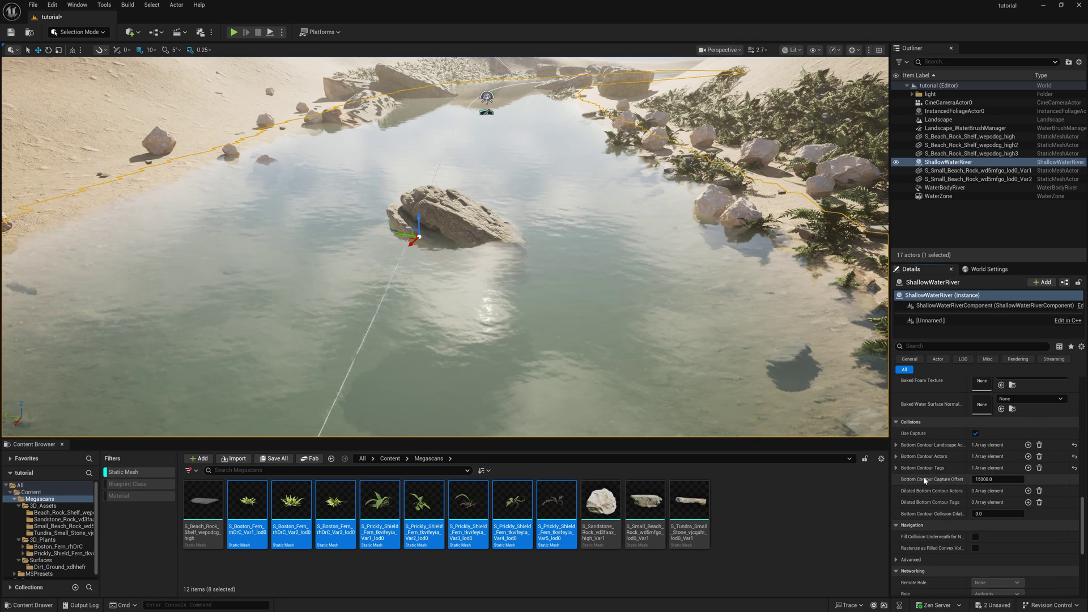
pyautogui.scroll(-1, 906, 460)
pyautogui.click(896, 457)
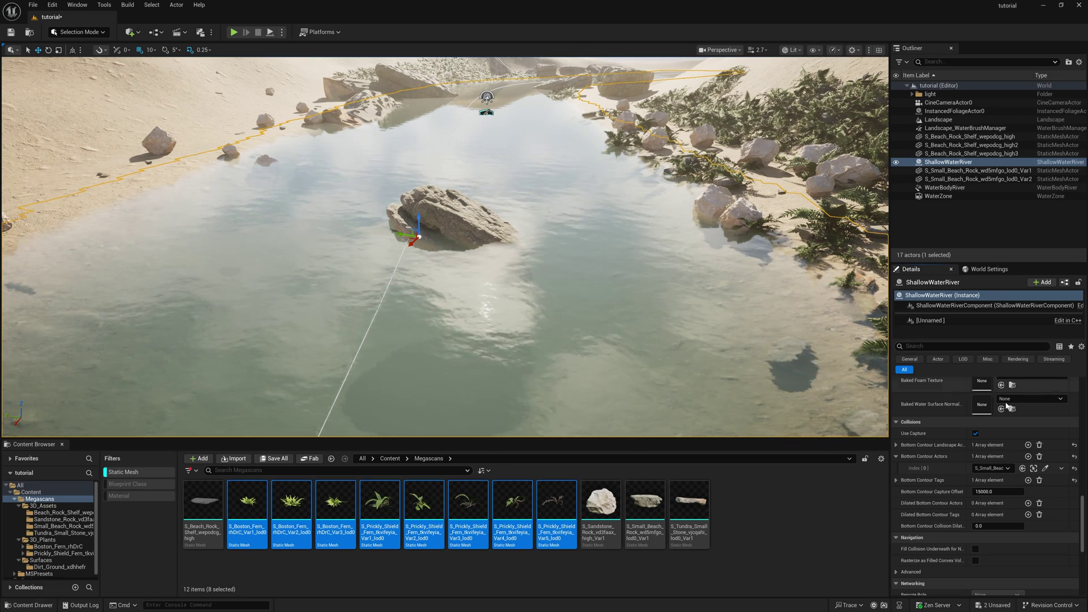
pyautogui.click(1029, 457)
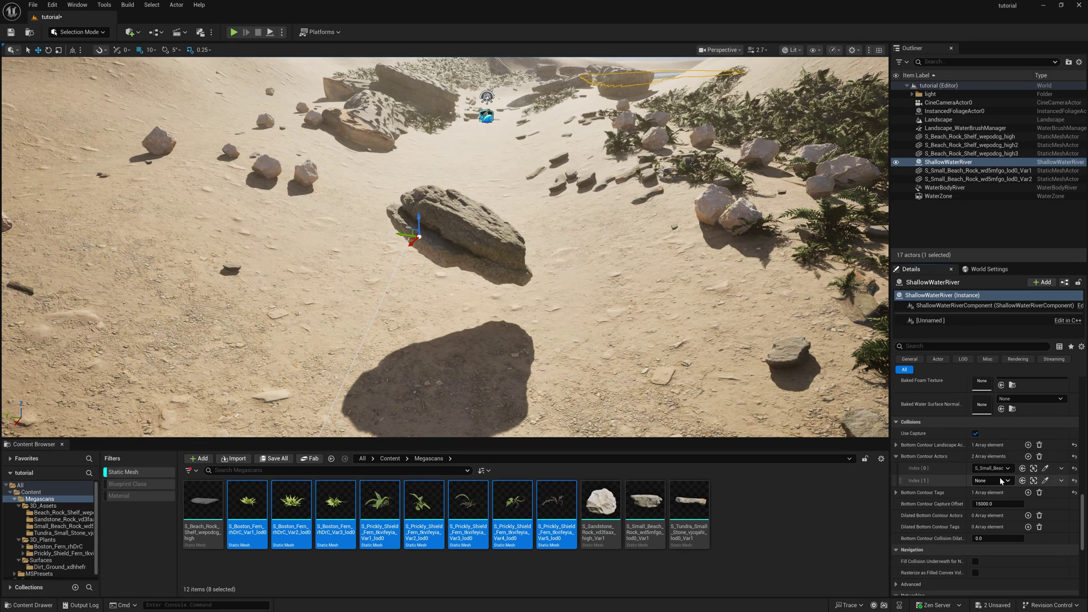
pyautogui.click(992, 481)
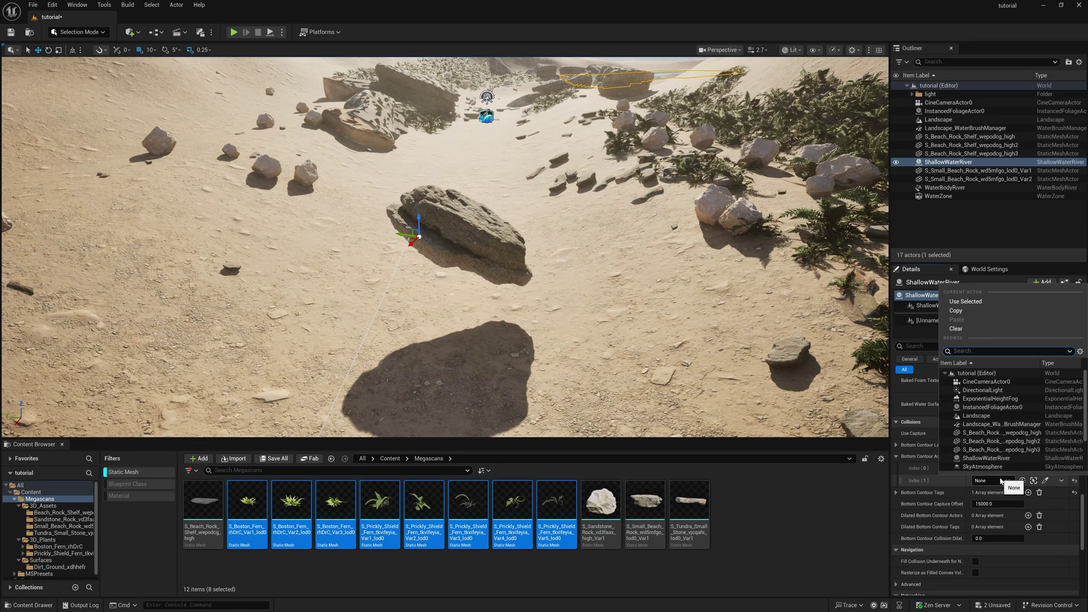
pyautogui.click(993, 407)
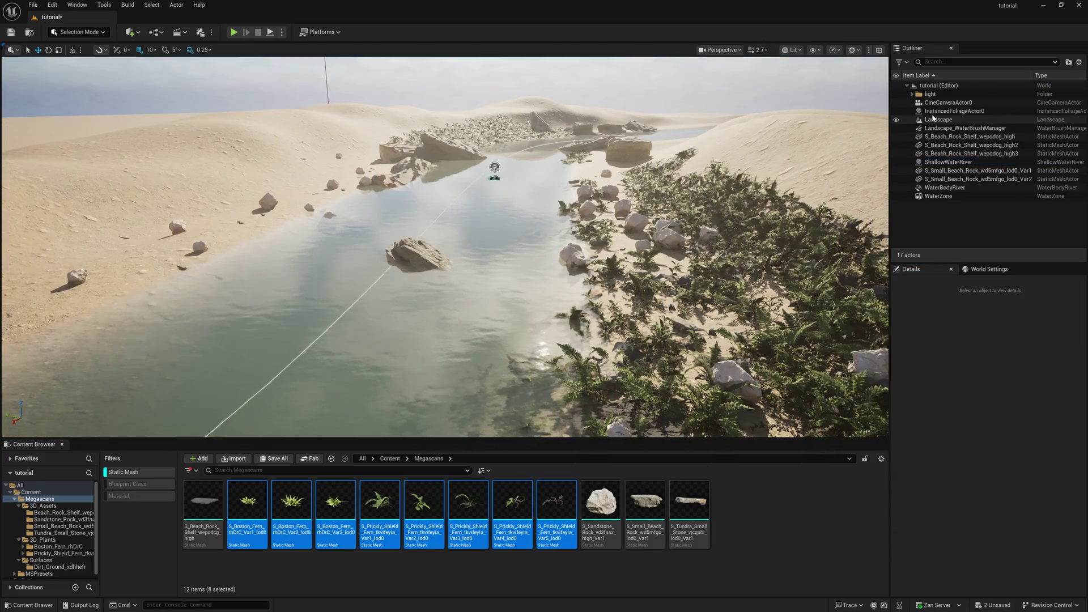
# - Try lowering WaterBodyRiver to Z -910, and undo the move
pyautogui.click(944, 188)
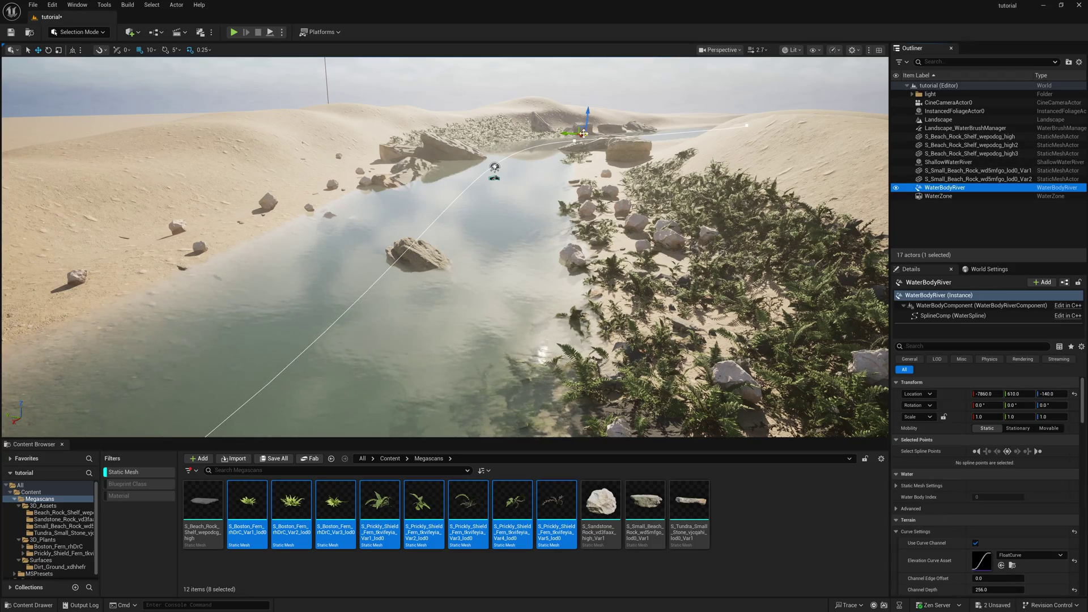
pyautogui.moveTo(589, 112); pyautogui.dragTo(619, 143)
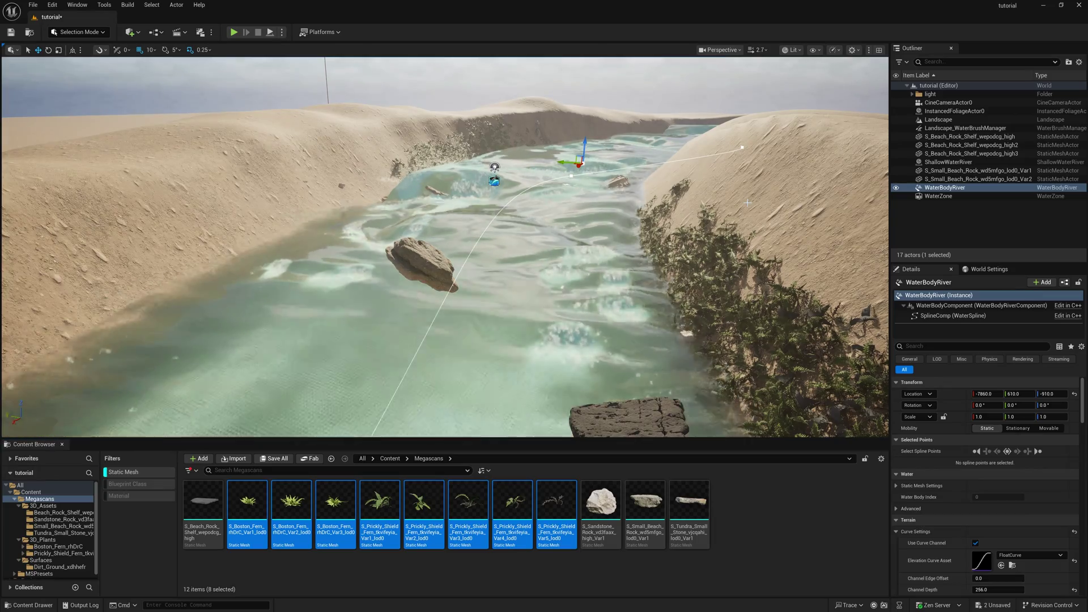
pyautogui.hotkey('ctrl', 'z')
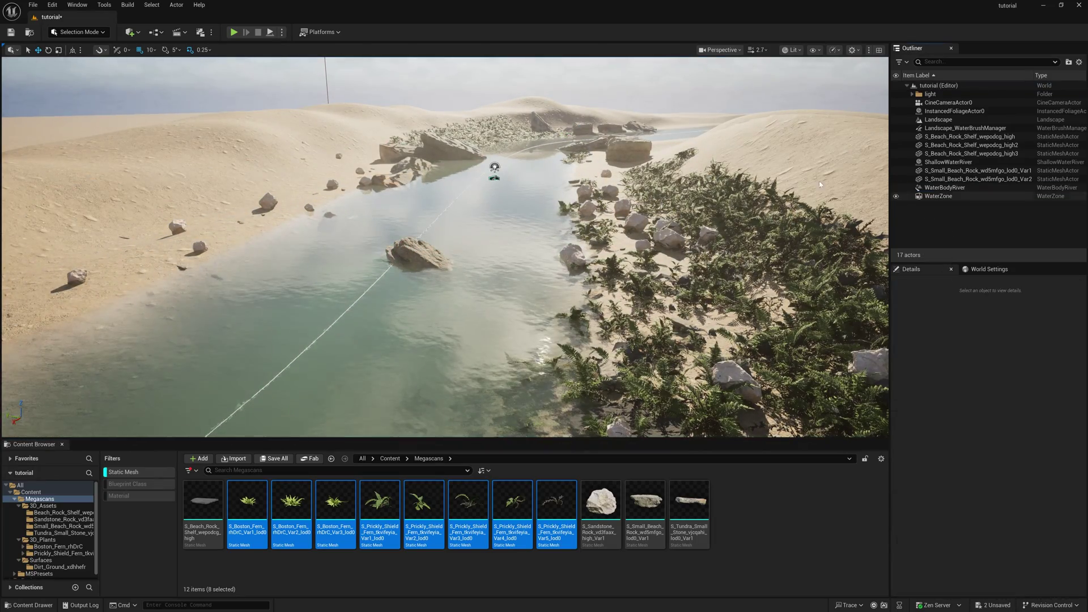
# - Switch the viewport to look through CineCameraActor0, and clear the actor selection
pyautogui.click(960, 103)
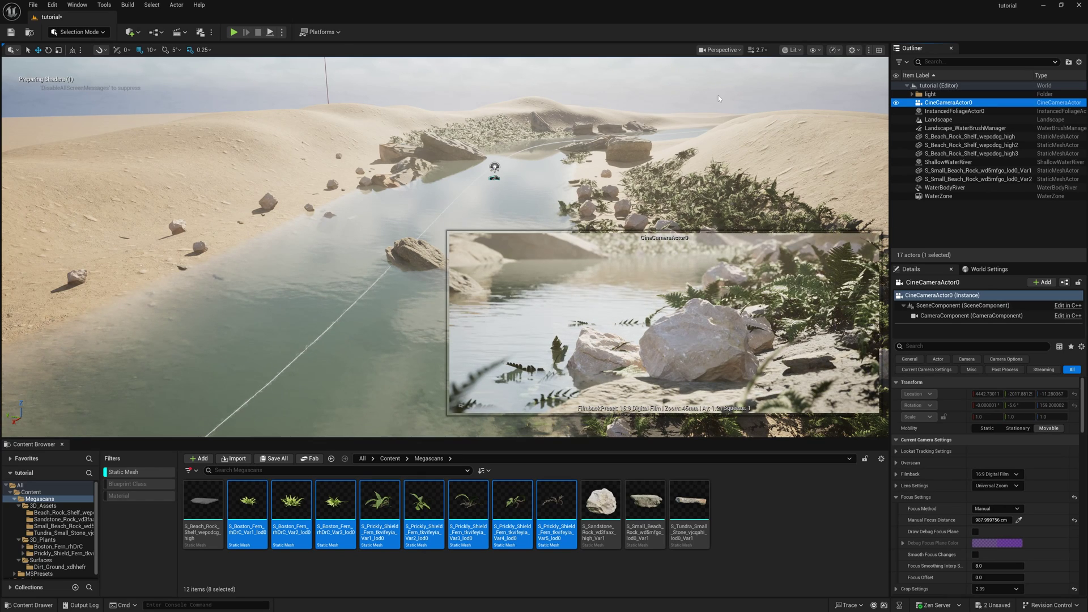
pyautogui.click(731, 49)
pyautogui.click(782, 100)
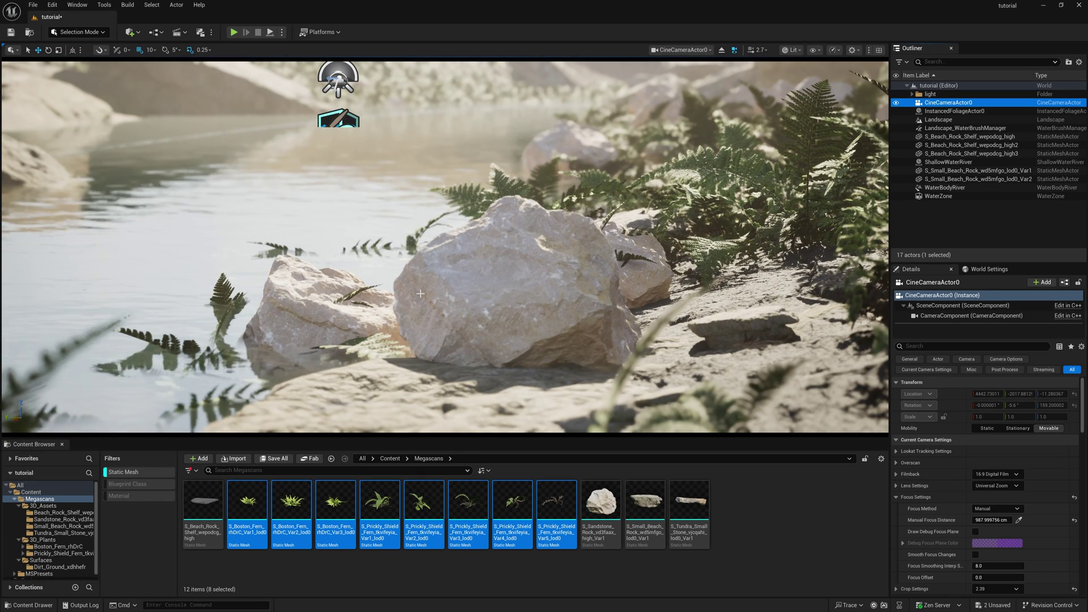
pyautogui.click(358, 296)
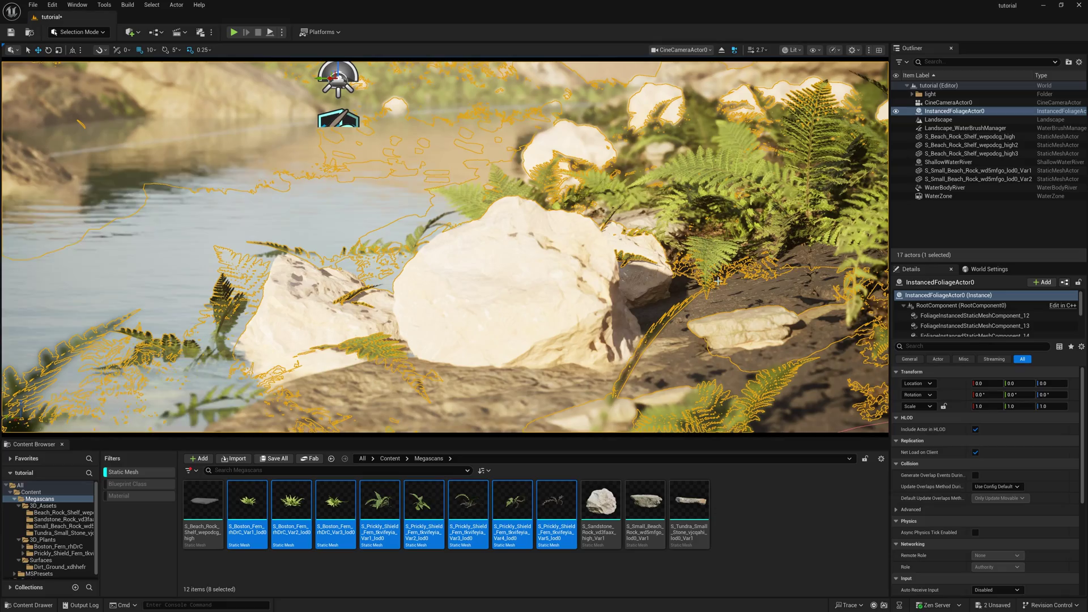
pyautogui.click(910, 216)
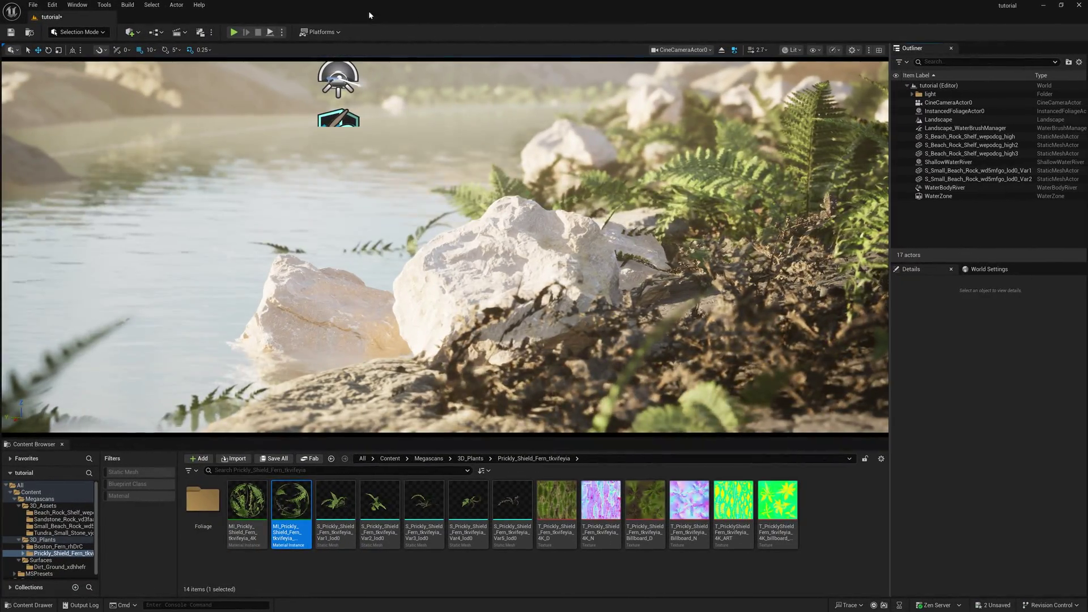
# - Add a Post Process Volume to the level and enable Infinite Extent (Unbound) for it
pyautogui.click(130, 32)
pyautogui.moveTo(157, 151)
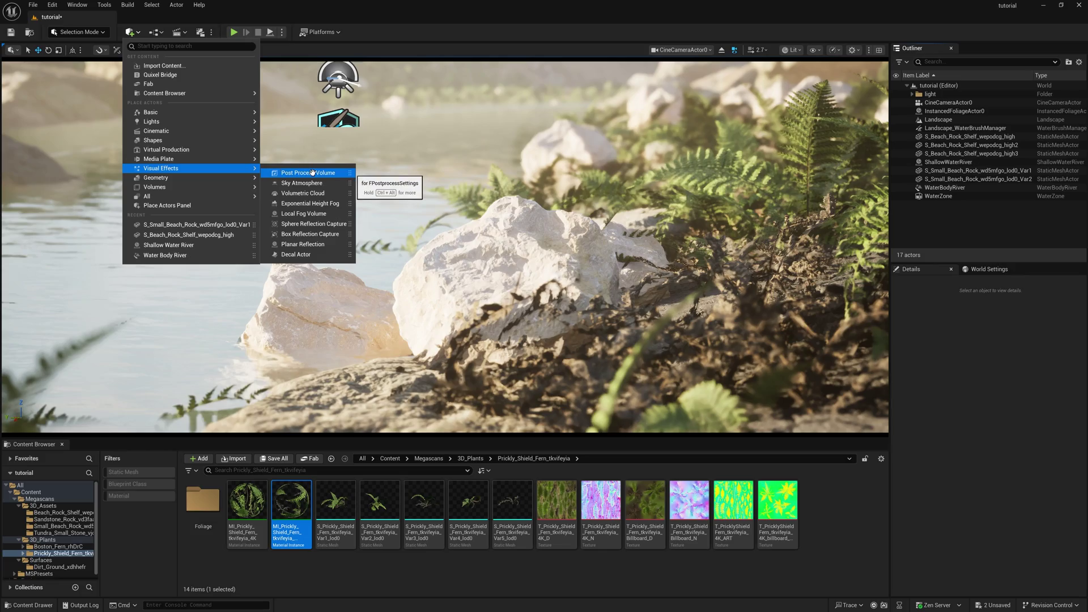
pyautogui.click(312, 173)
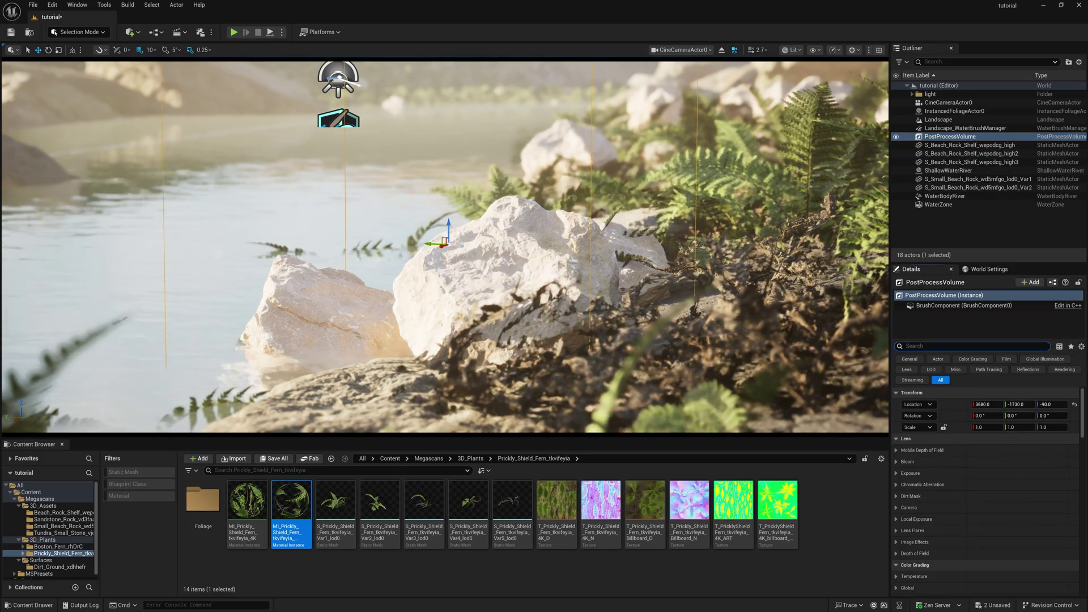
pyautogui.write('infi')
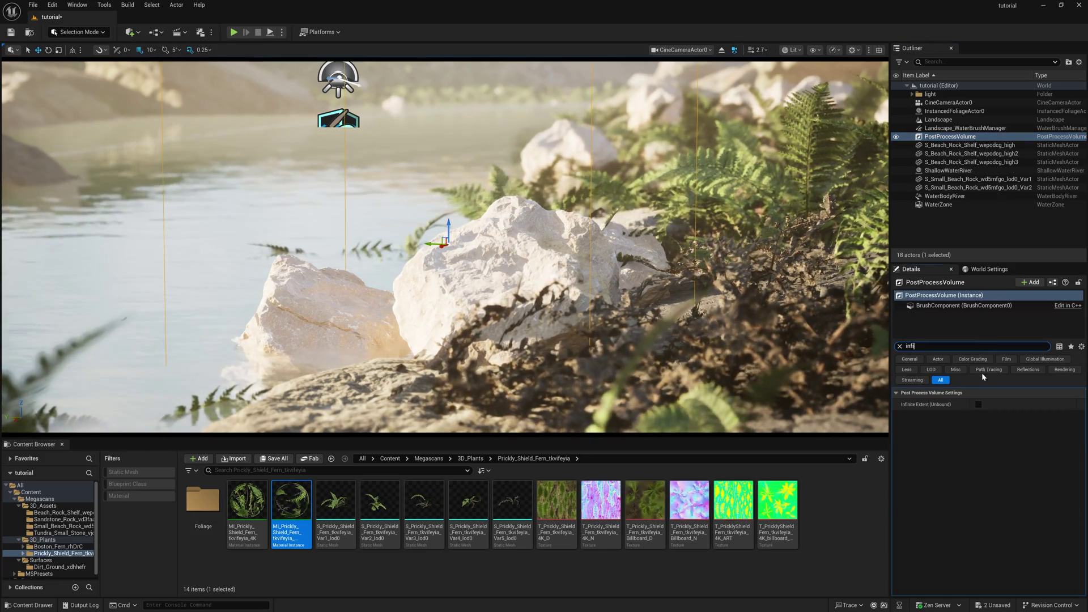
pyautogui.click(978, 405)
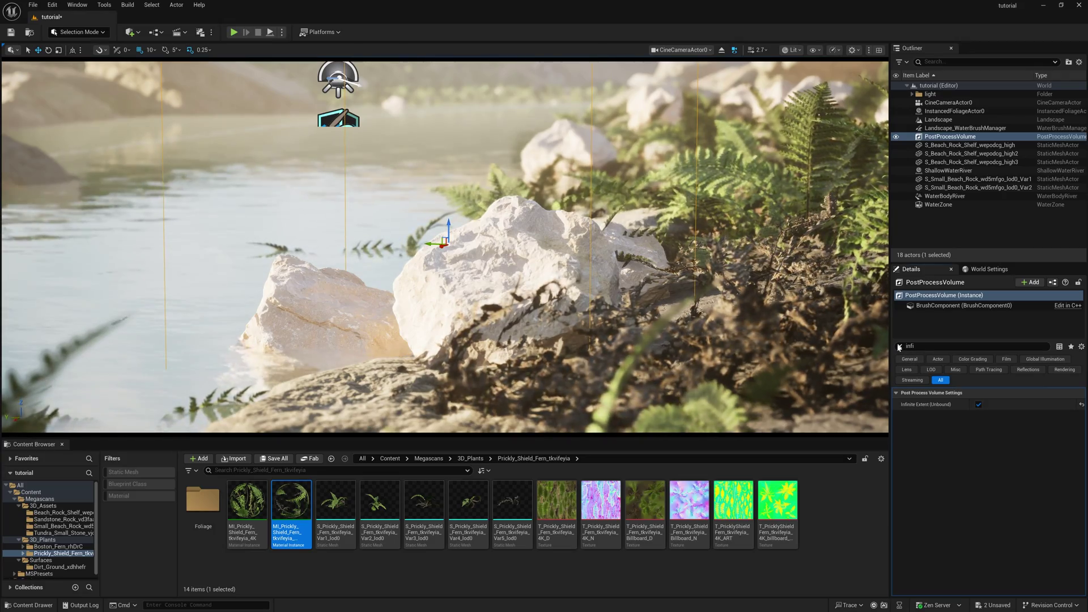
pyautogui.click(899, 346)
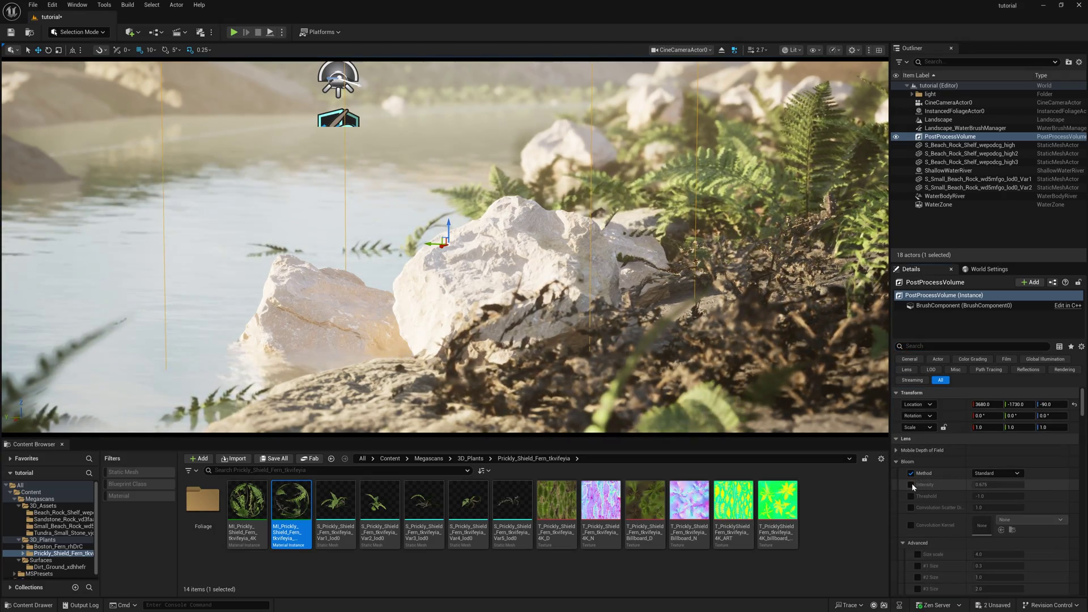
# - Enable the Min EV100 and Max EV100 exposure overrides of the PostProcessVolume, and set Min EV100 to 1
pyautogui.moveTo(1082, 397)
pyautogui.mouseDown()
pyautogui.moveTo(1084, 444)
pyautogui.moveTo(1081, 403)
pyautogui.mouseUp()
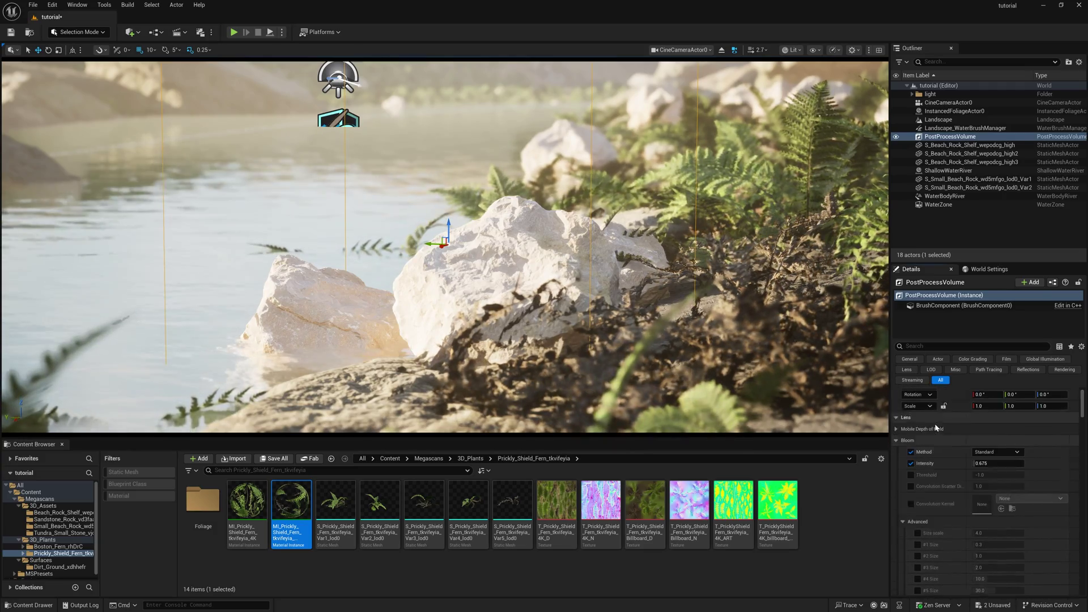
pyautogui.scroll(-10, 934, 427)
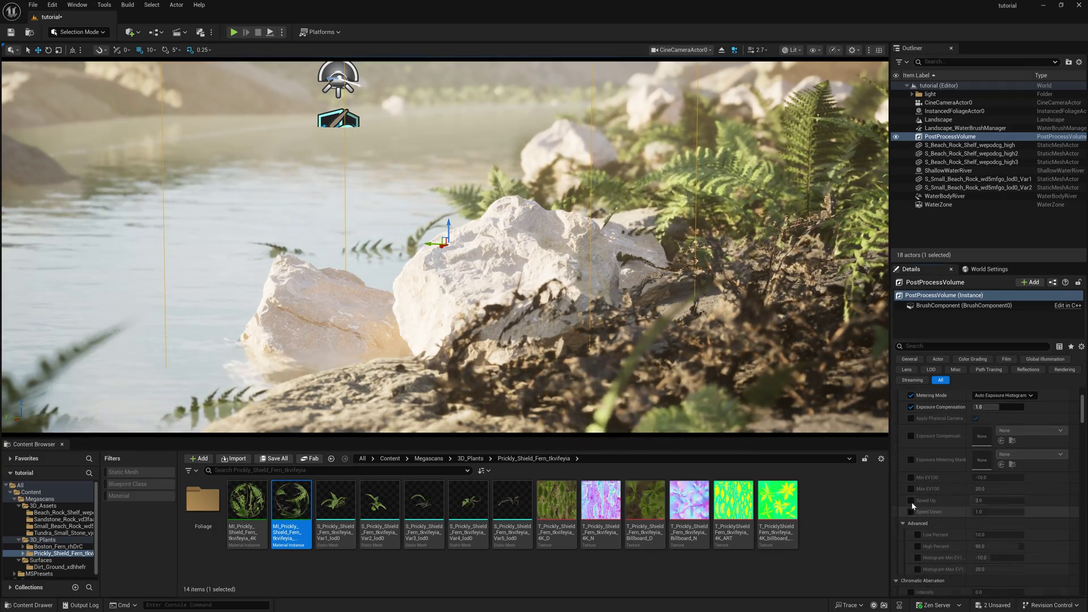
pyautogui.click(911, 477)
pyautogui.click(911, 488)
pyautogui.click(992, 477)
pyautogui.write('1')
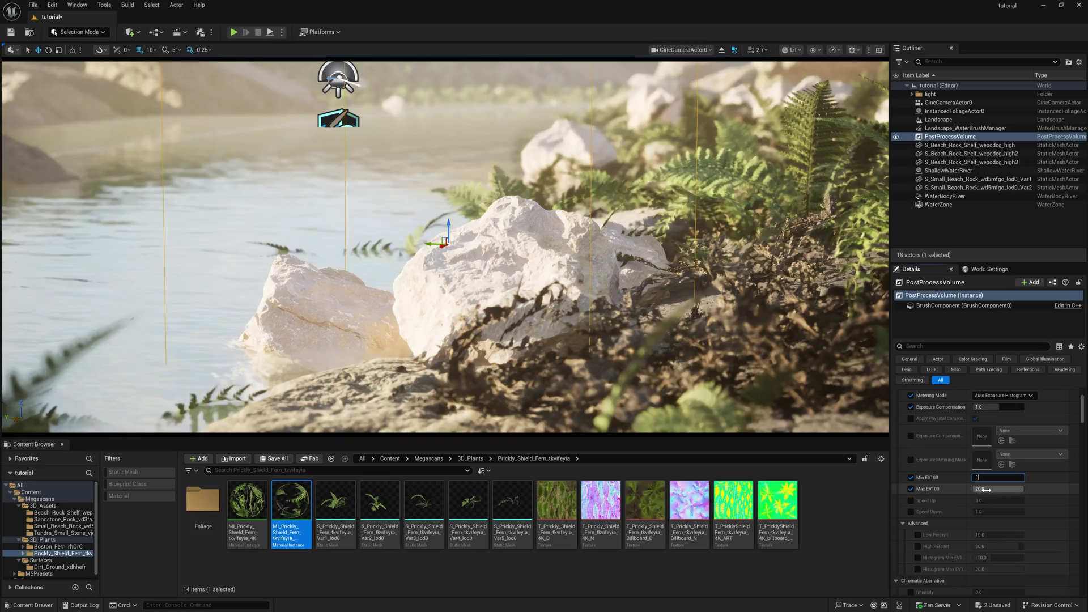
pyautogui.click(986, 489)
pyautogui.click(984, 244)
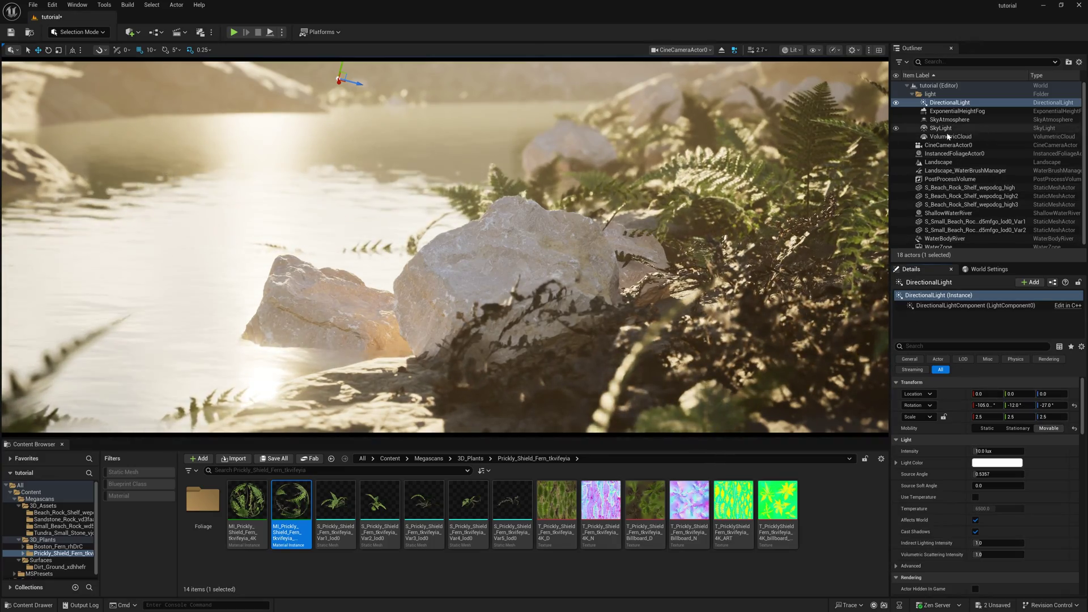
# - Enable the Midtones Saturation override in the PostProcessVolume's color grading and raise it to 1.21
pyautogui.click(947, 179)
pyautogui.scroll(-10, 934, 471)
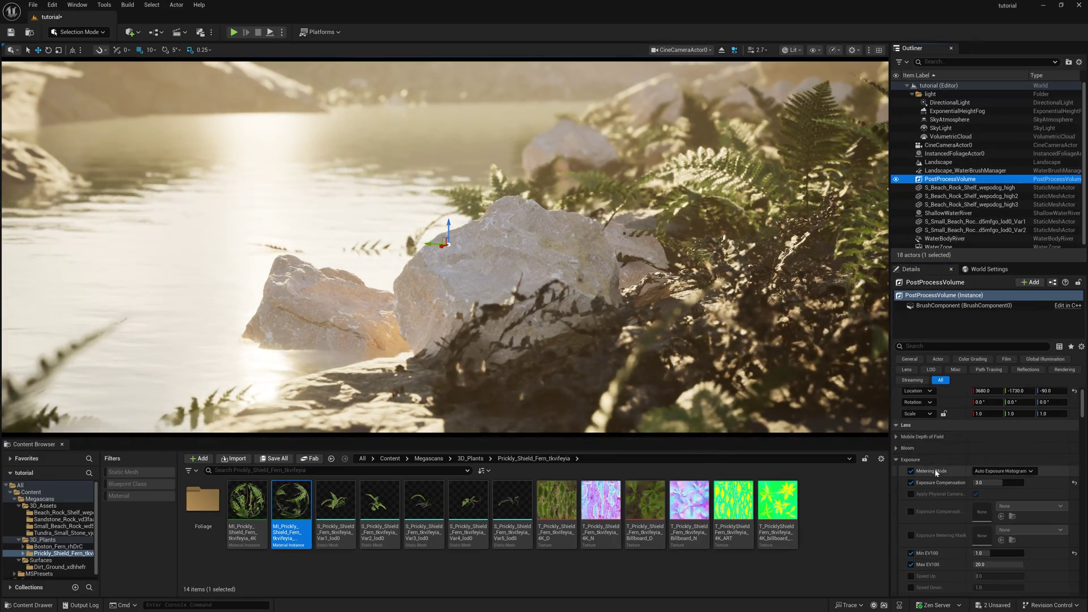
pyautogui.scroll(-5, 934, 471)
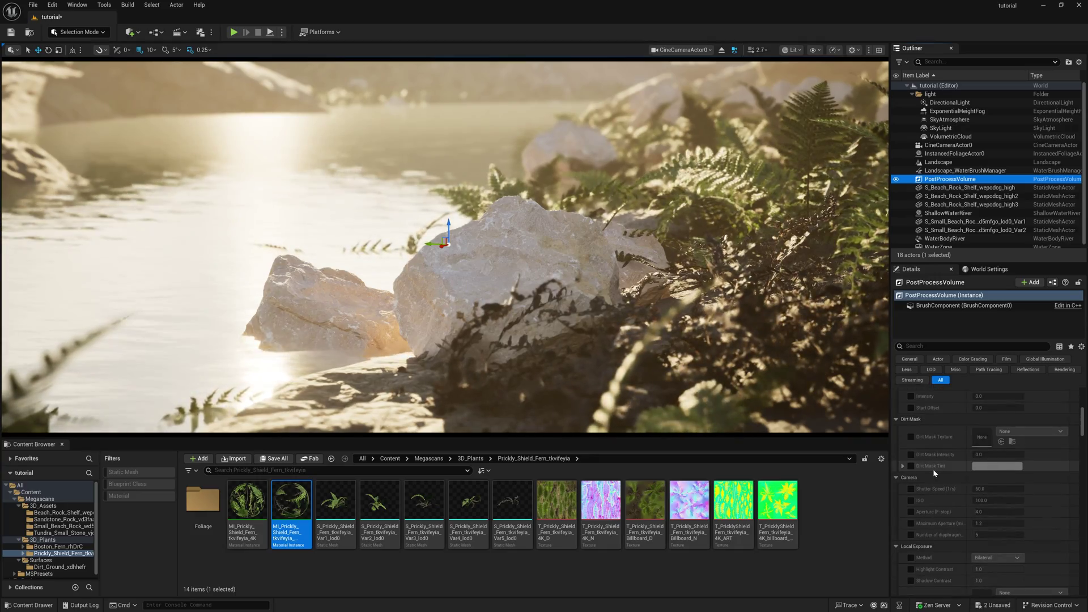
pyautogui.scroll(-10, 933, 468)
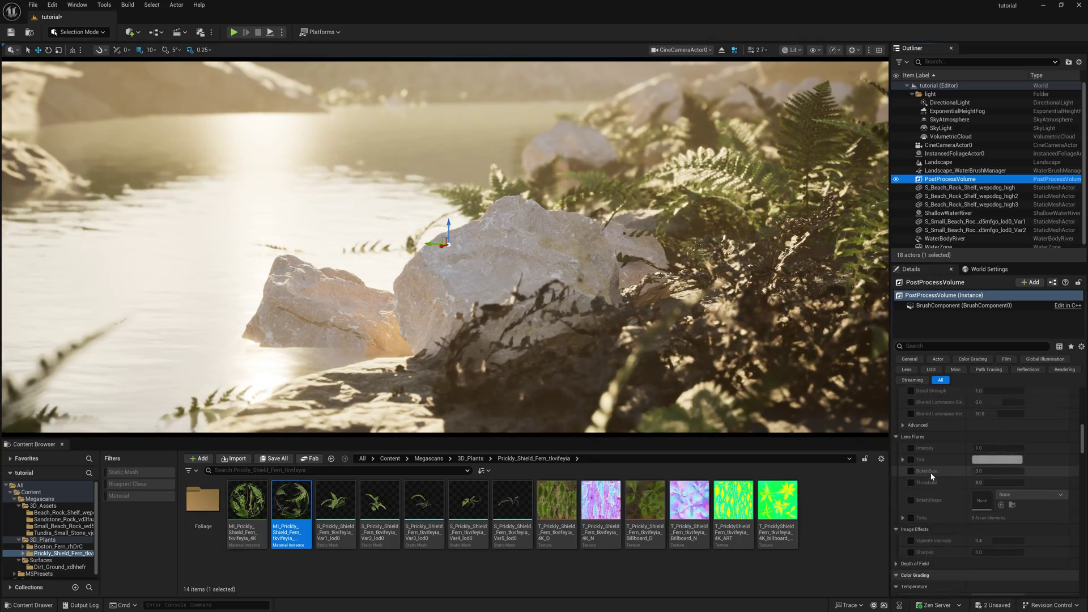
pyautogui.scroll(-5, 933, 476)
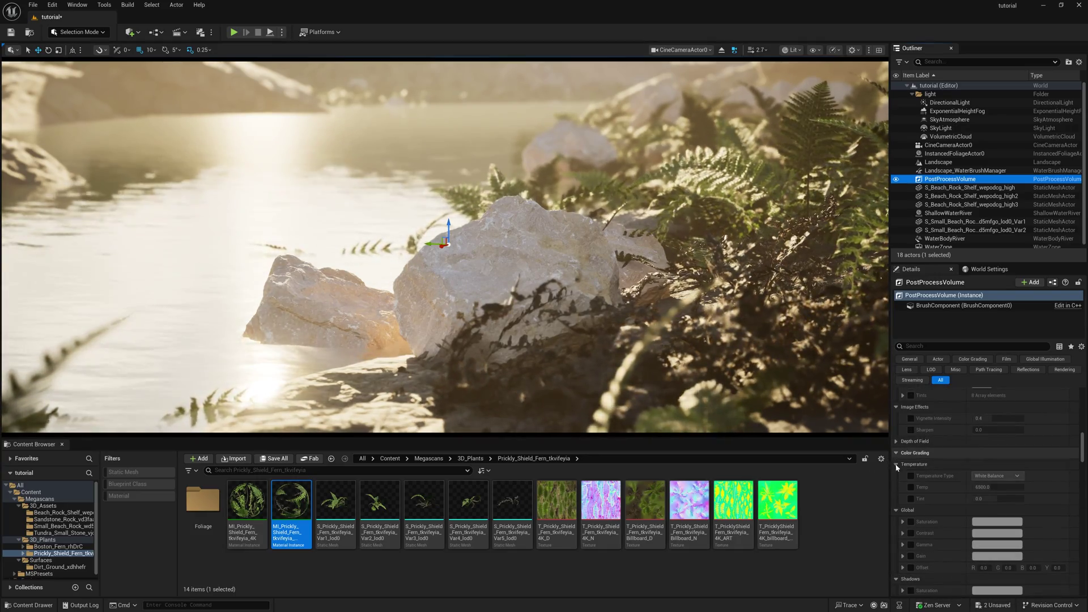
pyautogui.scroll(-3, 910, 497)
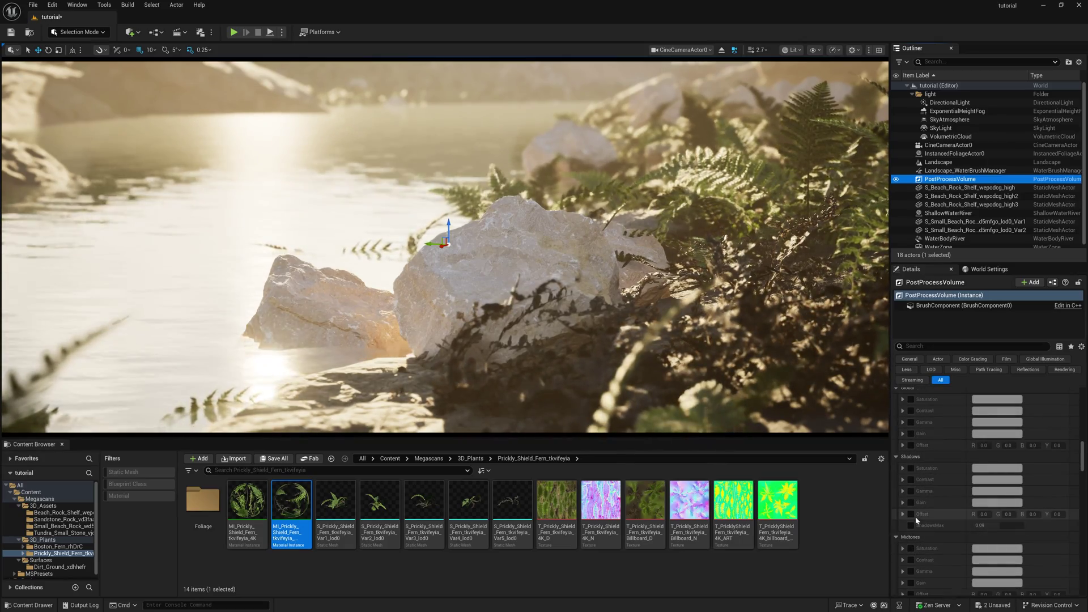
pyautogui.scroll(-5, 915, 515)
pyautogui.click(911, 481)
pyautogui.click(903, 480)
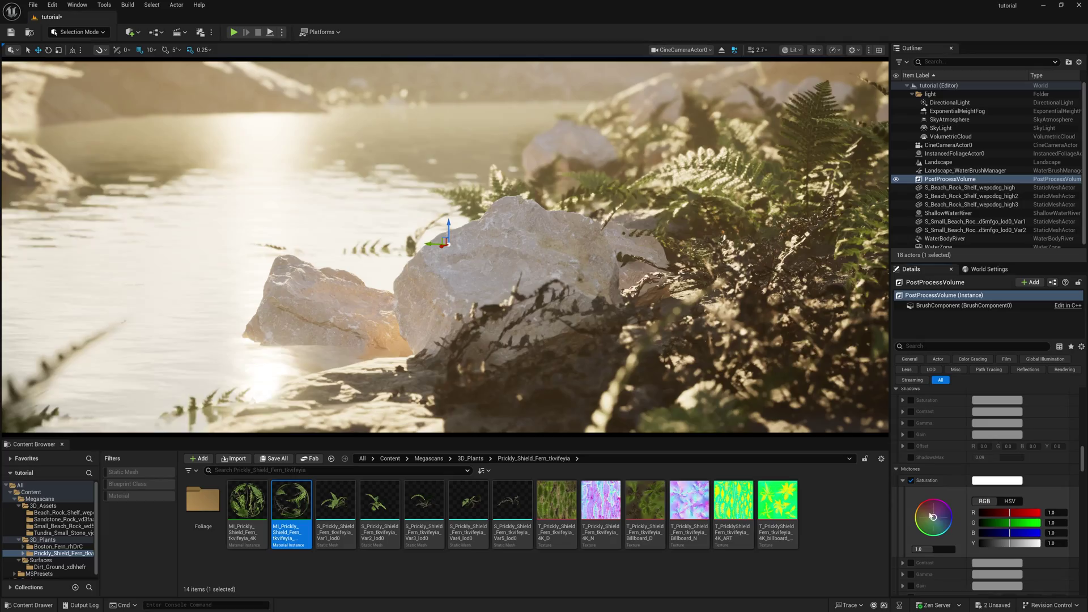
pyautogui.moveTo(931, 548); pyautogui.dragTo(937, 547)
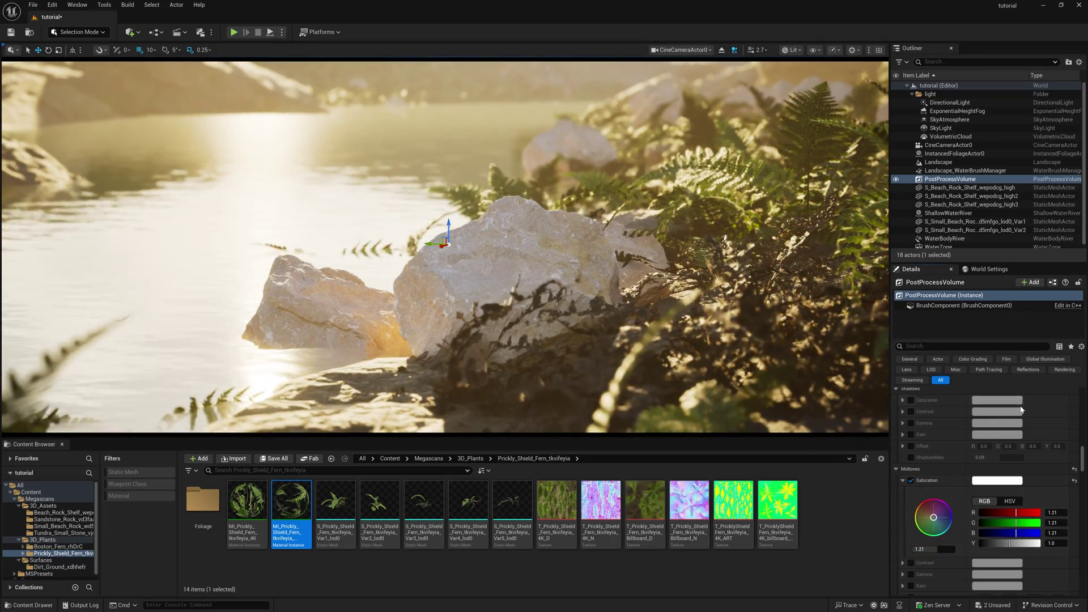
# - Enable the Global Contrast override in the PostProcessVolume's color grading and raise it to 1.16
pyautogui.scroll(4, 903, 448)
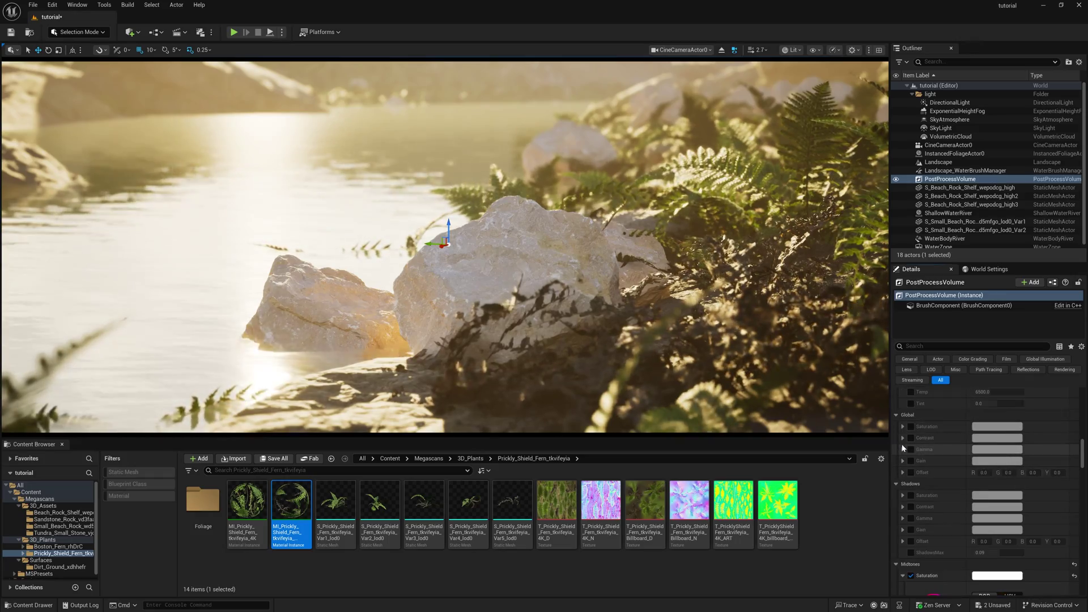
pyautogui.scroll(2, 904, 453)
pyautogui.click(911, 478)
pyautogui.click(903, 479)
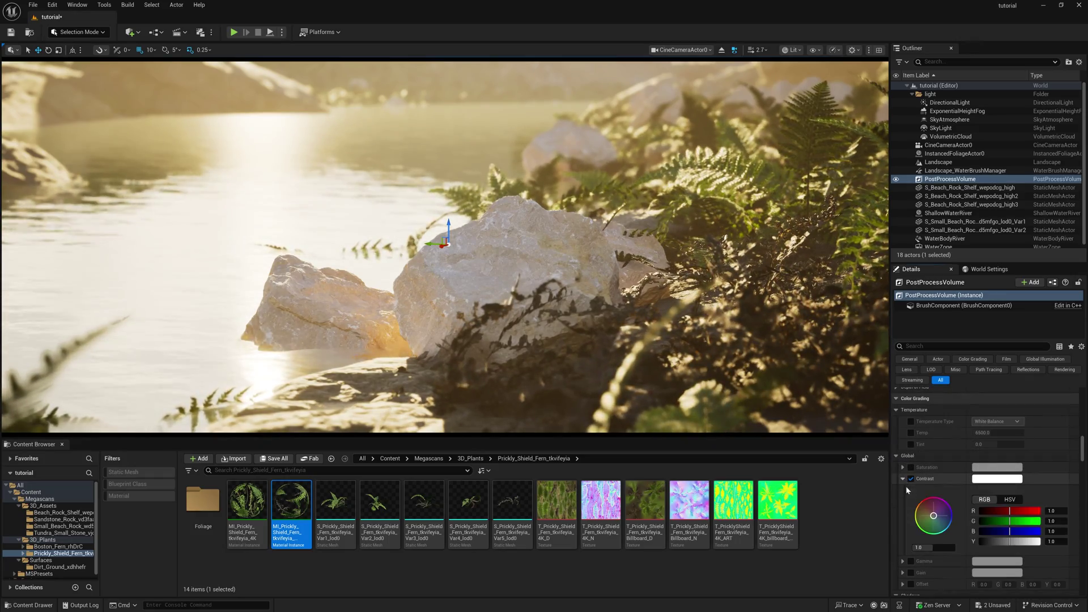
pyautogui.moveTo(932, 548); pyautogui.dragTo(939, 549)
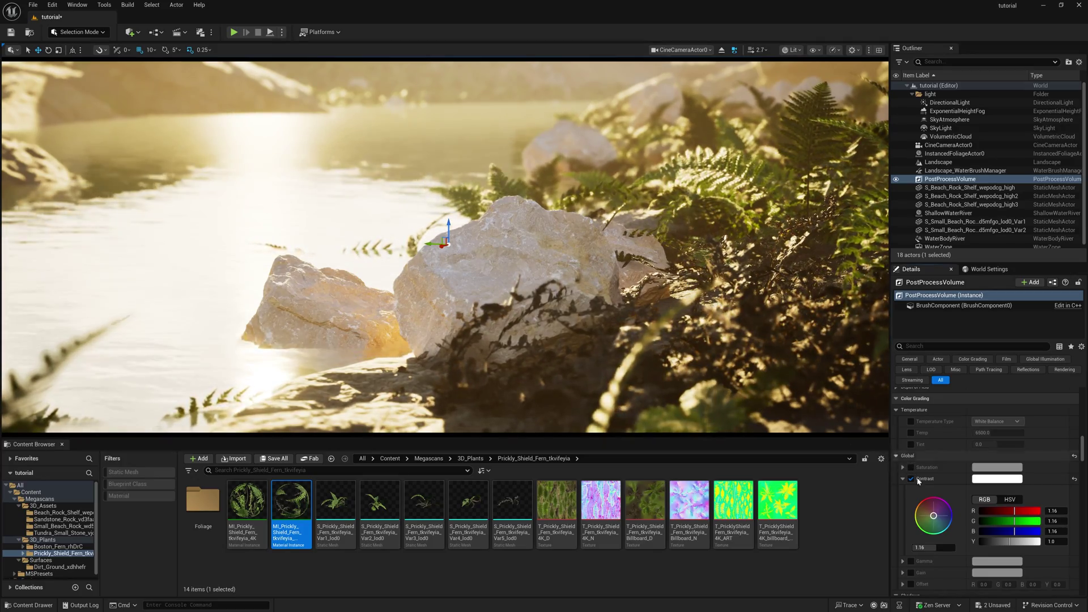
# - Enable the PostProcessVolume's Vignette Size and Vignette Intensity overrides, and raise Vignette Intensity to about 0.69
pyautogui.scroll(-7, 920, 486)
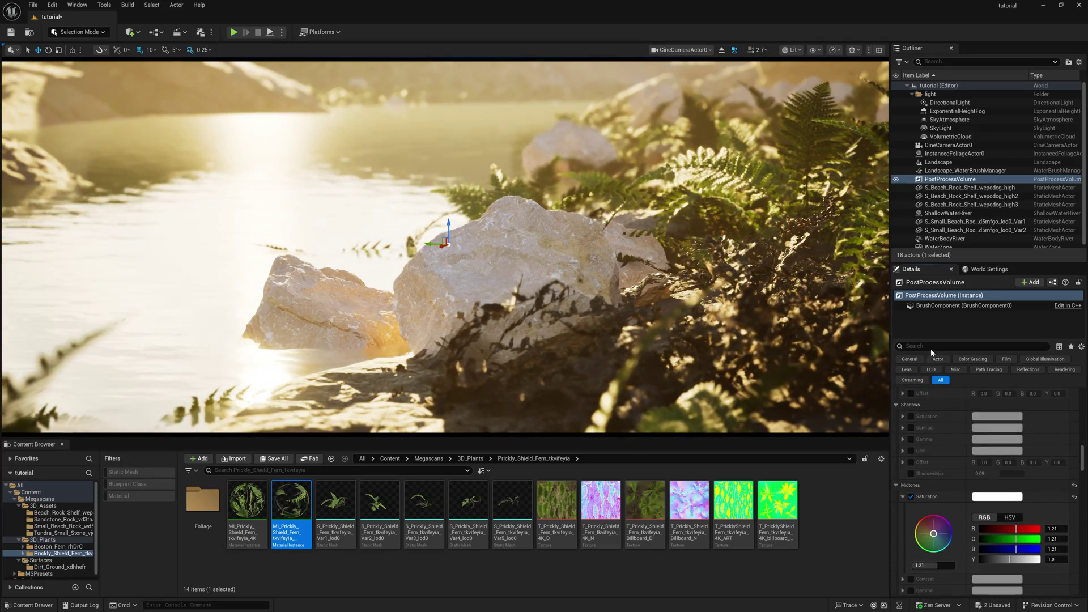
pyautogui.write('vig')
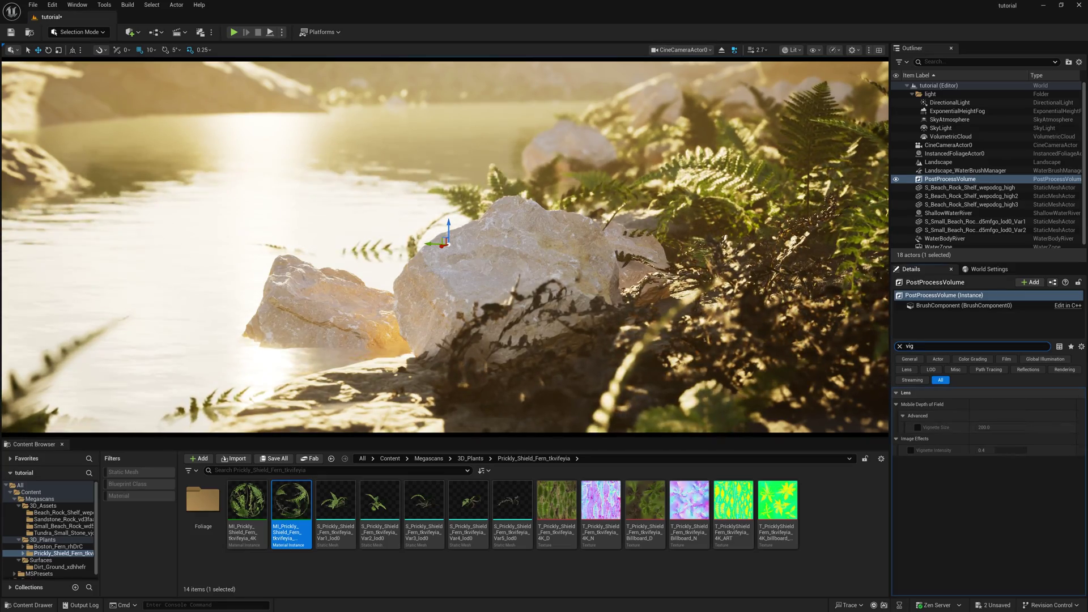
pyautogui.click(918, 427)
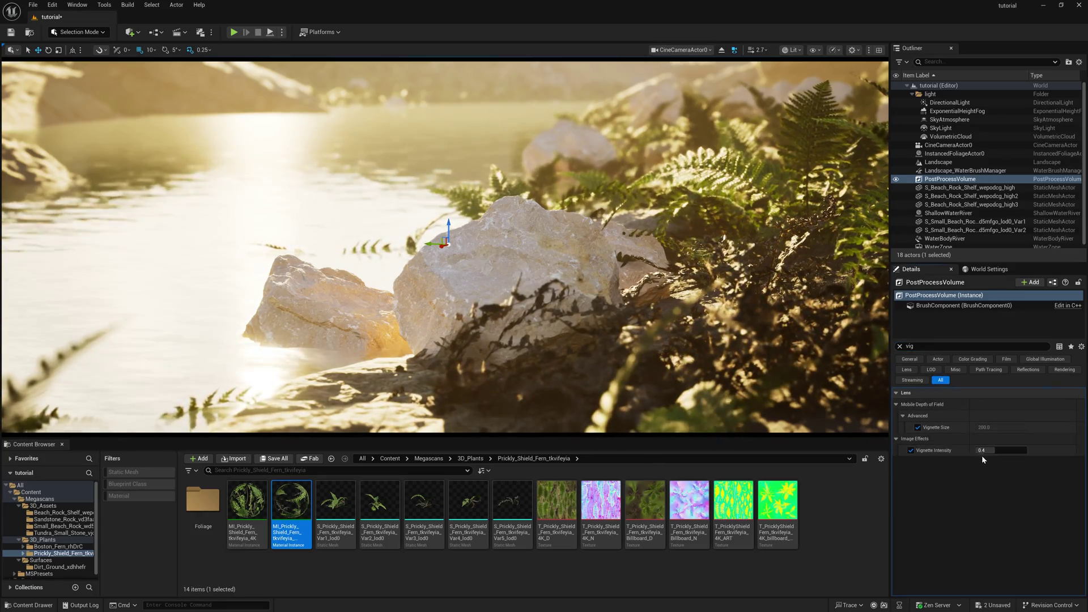
pyautogui.moveTo(995, 450); pyautogui.dragTo(1018, 451)
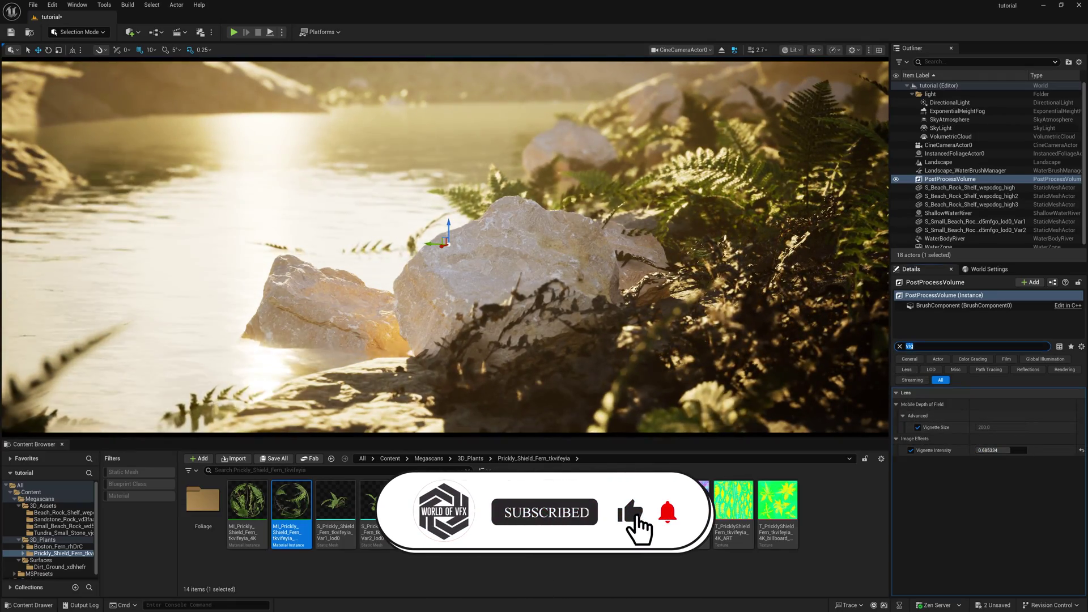
# - Enable the Film Grain Intensity override of the PostProcessVolume and set it to about 0.49
pyautogui.write('grain')
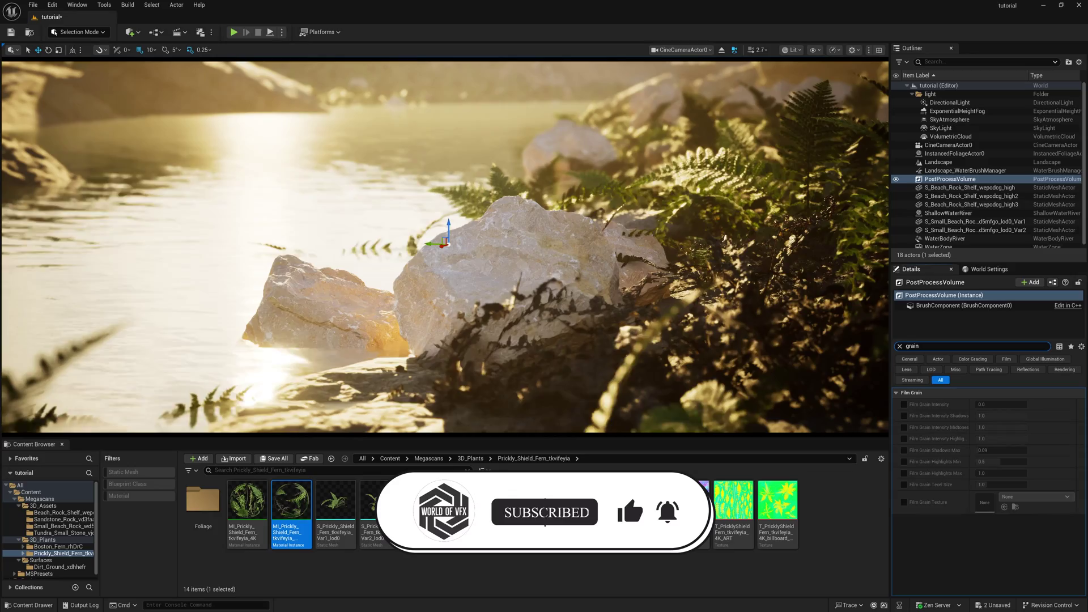
pyautogui.click(904, 405)
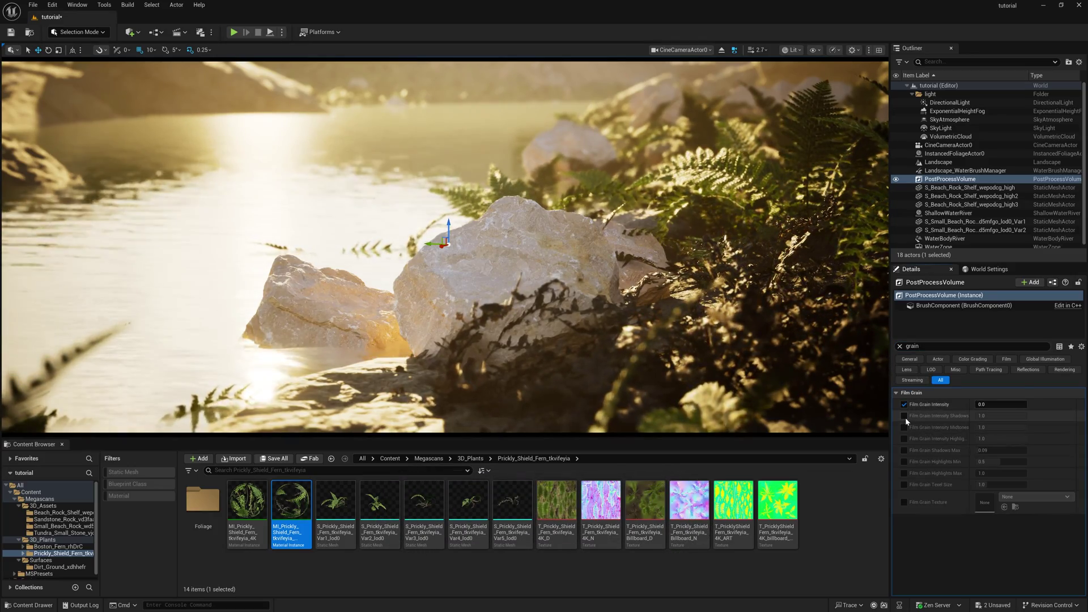
pyautogui.click(976, 405)
pyautogui.moveTo(976, 405); pyautogui.dragTo(980, 405)
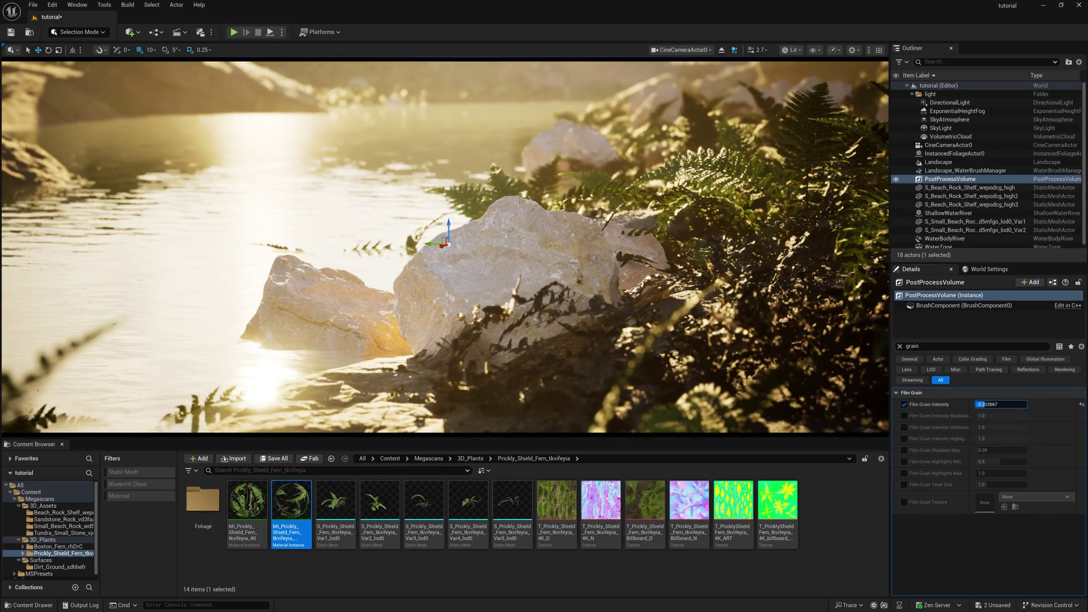
pyautogui.press('Return')
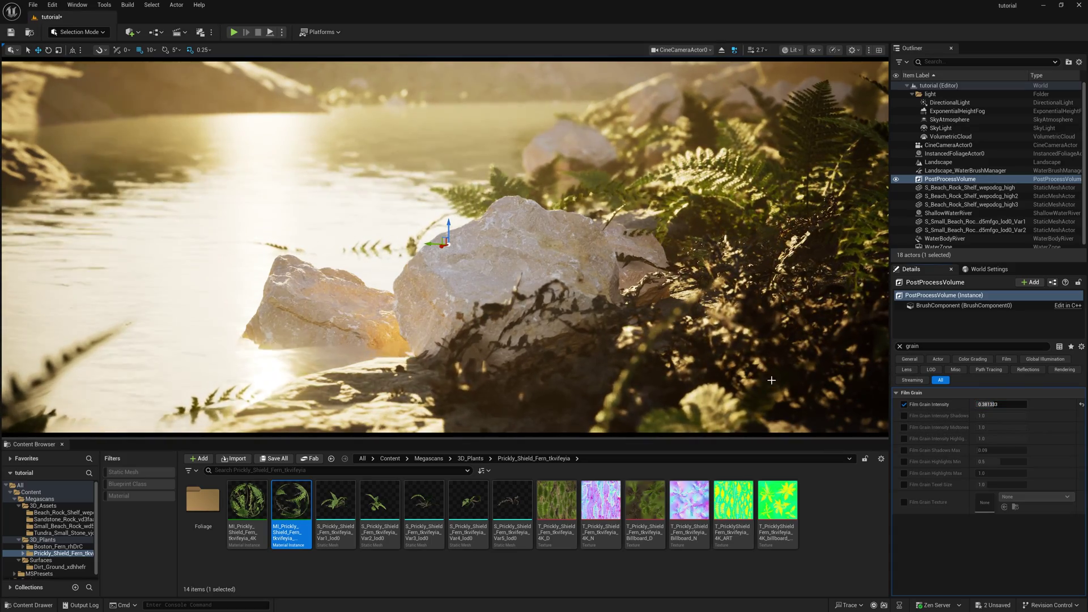
pyautogui.moveTo(1001, 405)
pyautogui.mouseDown()
pyautogui.moveTo(1014, 403)
pyautogui.moveTo(1004, 403)
pyautogui.mouseUp()
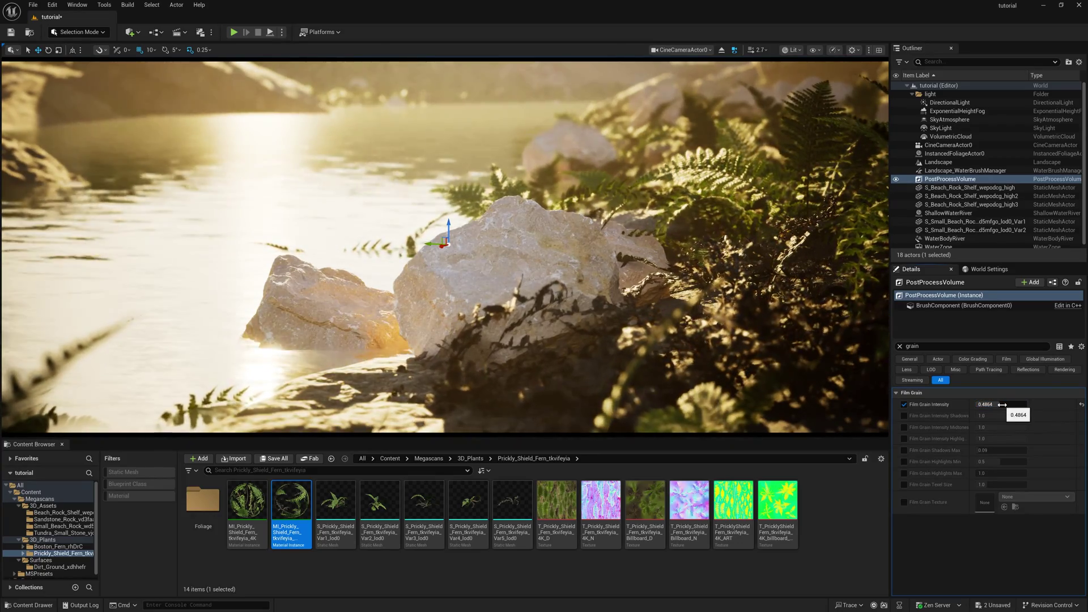